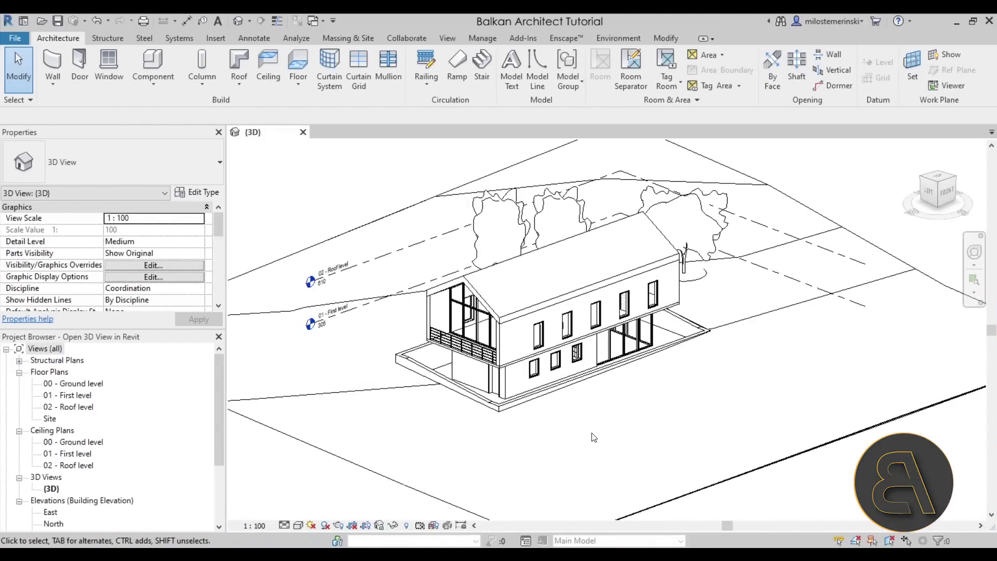
middle_click_drag(587, 429, 606, 439, "shift")
scroll(506, 361, "up", 4)
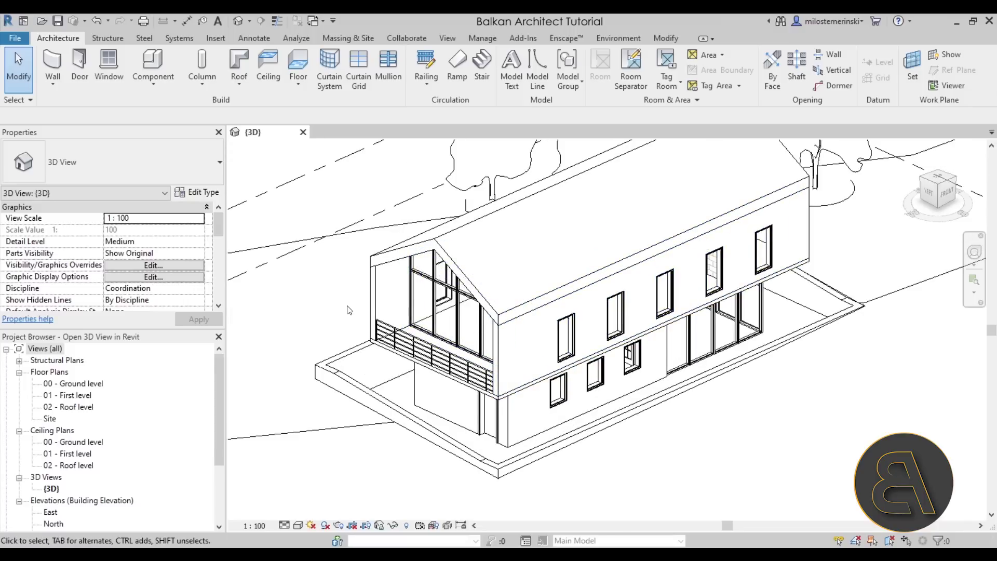
mouse_move(335, 336)
middle_mouse_down("shift")
mouse_move(301, 343)
mouse_move(339, 343)
middle_mouse_up("shift")
middle_click_drag(712, 443, 703, 462, "shift")
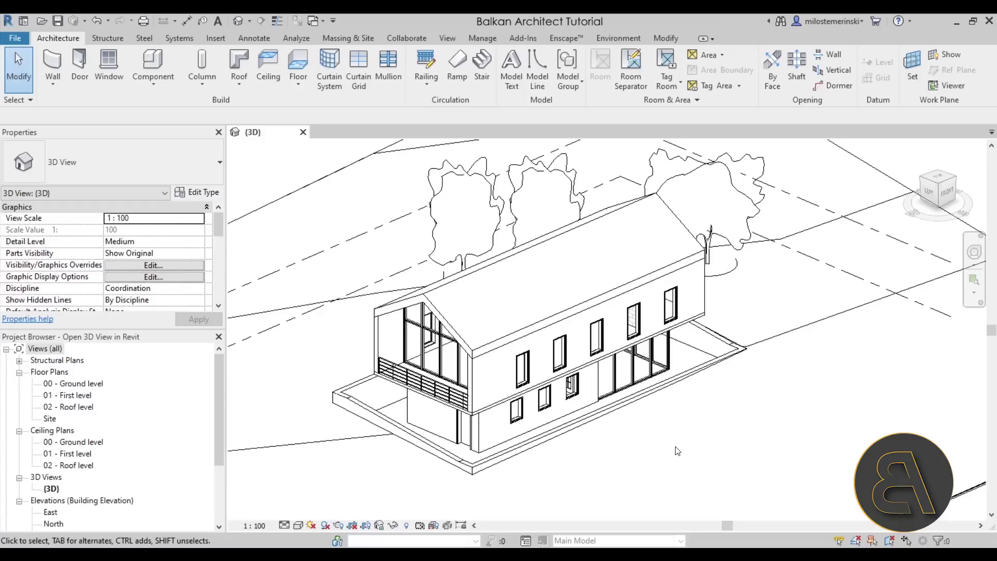
- Turn on the Section Box in the 3D view's extents properties
left_click_drag(223, 227, 222, 279)
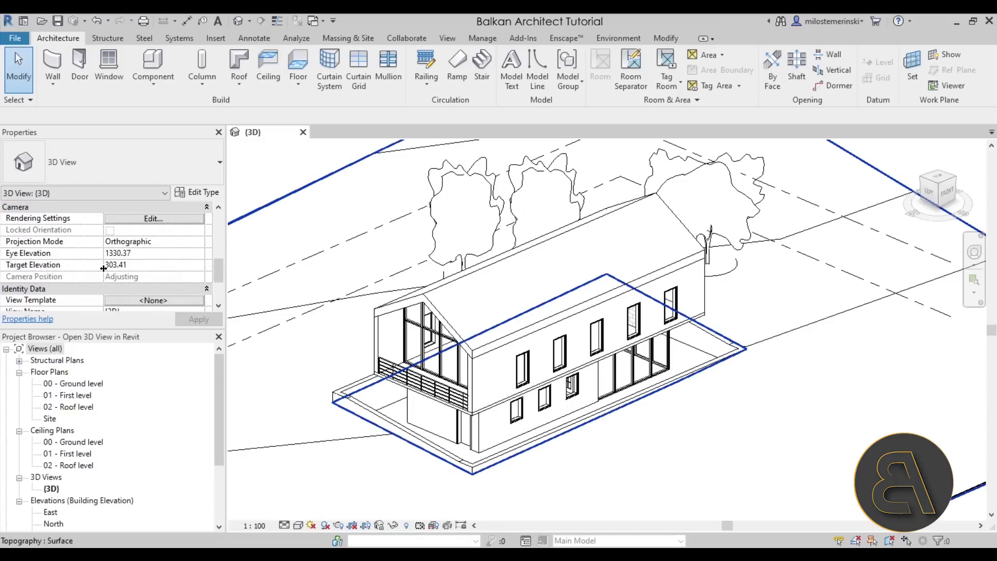
scroll(169, 274, "down", 3)
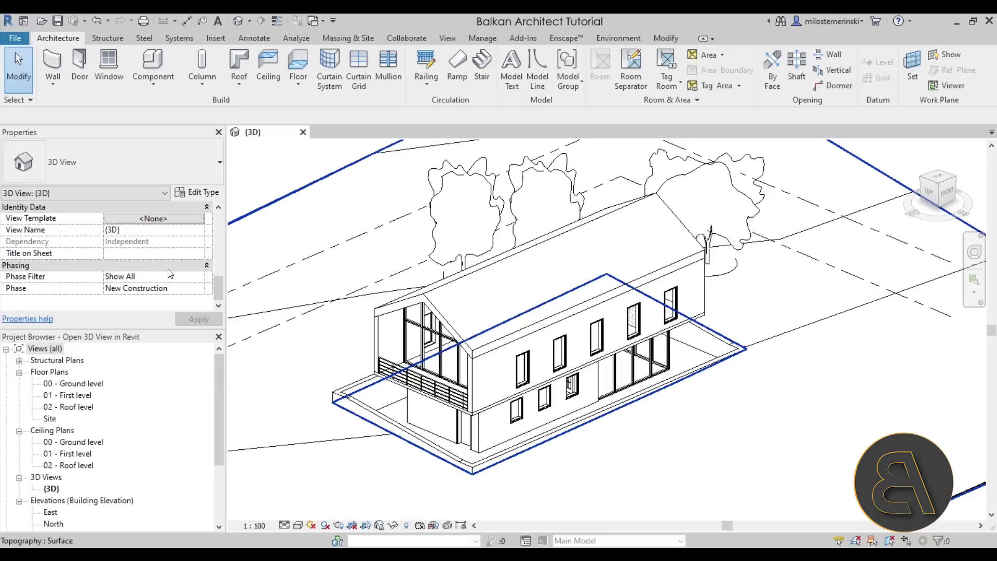
scroll(169, 274, "up", 3)
scroll(111, 251, "up", 2)
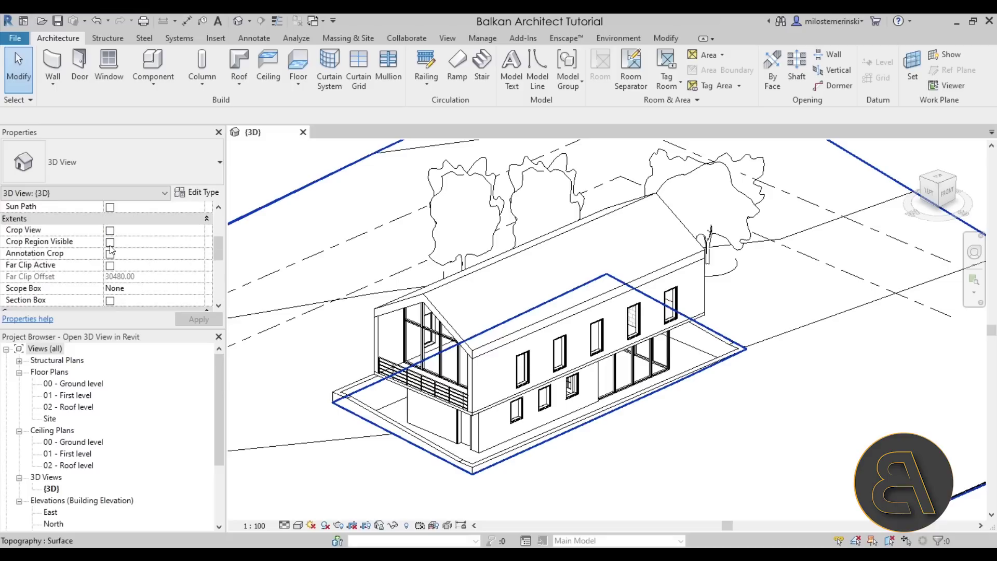
scroll(28, 220, "down", 1)
left_click(110, 278)
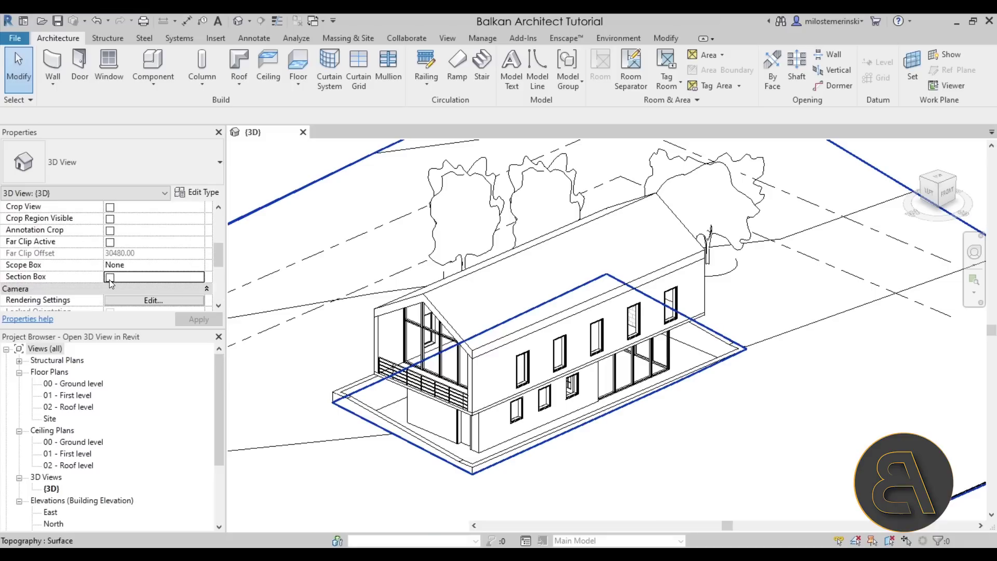
- Pull the left, front and right sides of the section box in closer to the house
scroll(353, 254, "down", 4)
middle_click_drag(353, 254, 487, 265)
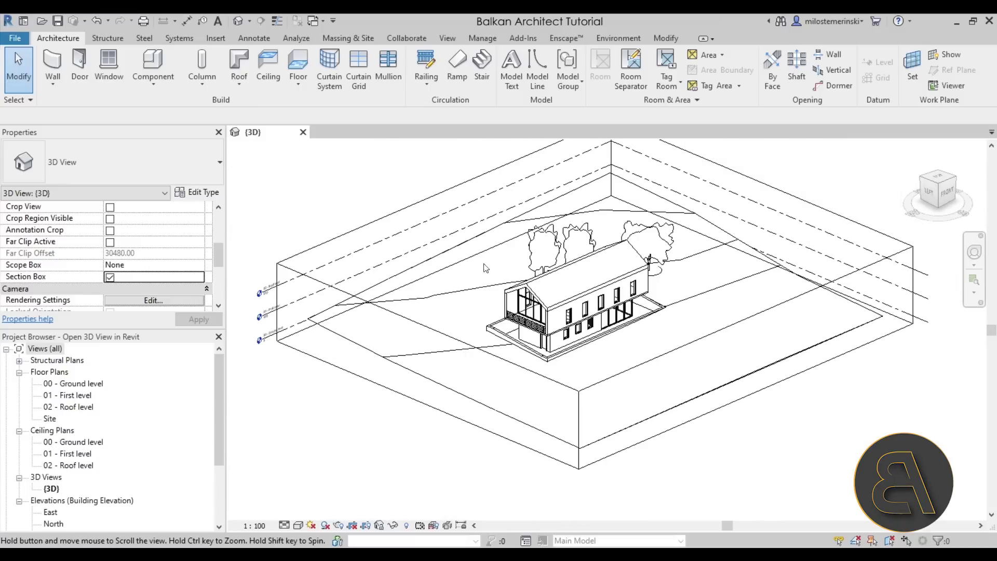
left_click(369, 224)
left_click_drag(427, 366, 497, 338)
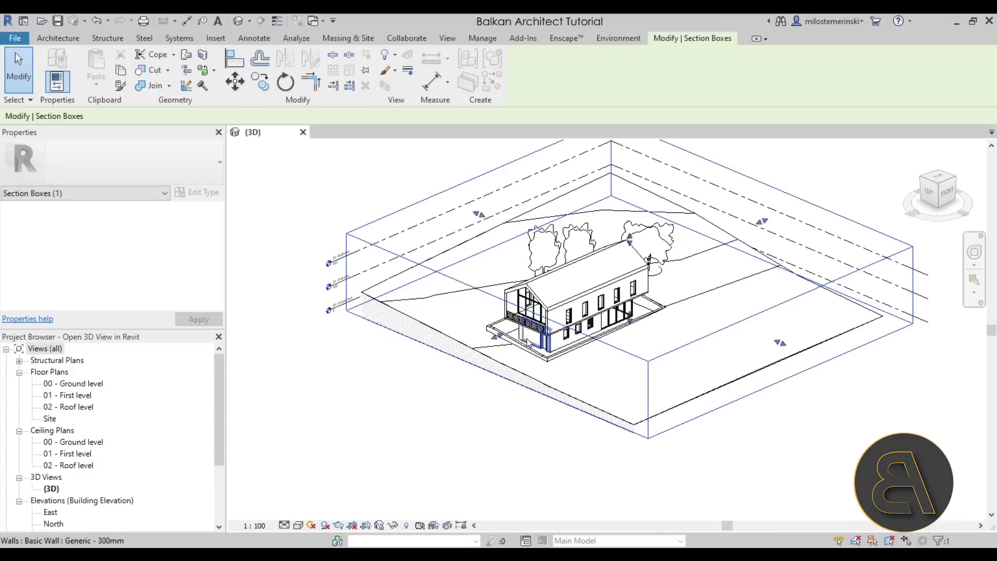
left_click_drag(781, 344, 682, 301)
left_click_drag(712, 200, 656, 225)
- Tighten the section box's right side slightly and bring its back side in close behind the house
left_click(661, 262)
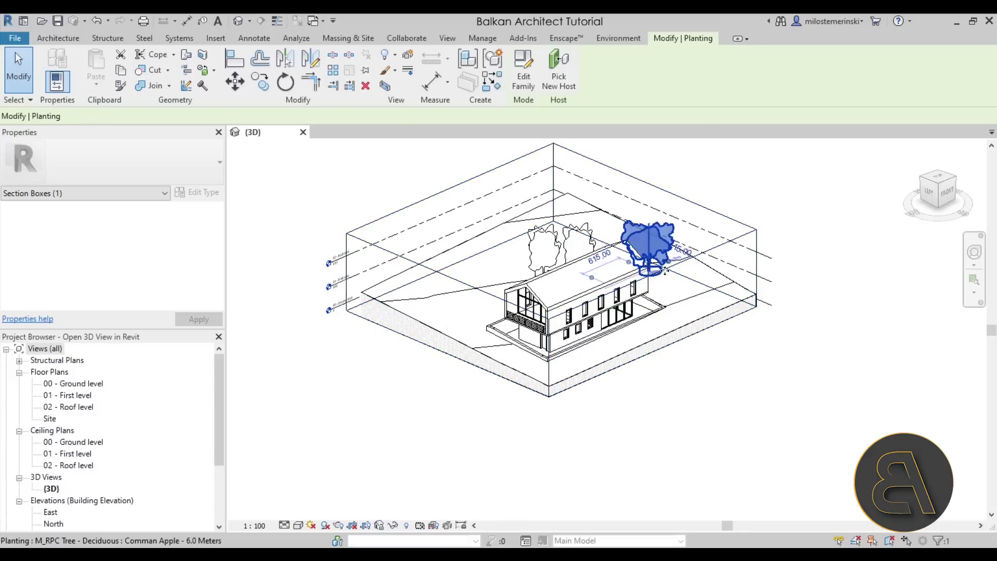
left_click(651, 228)
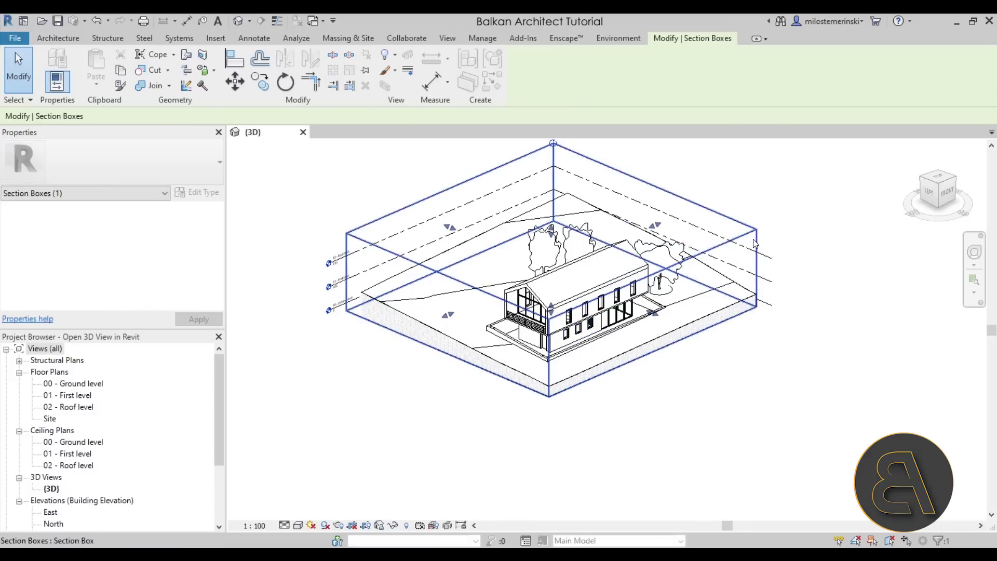
left_click_drag(649, 227, 640, 232)
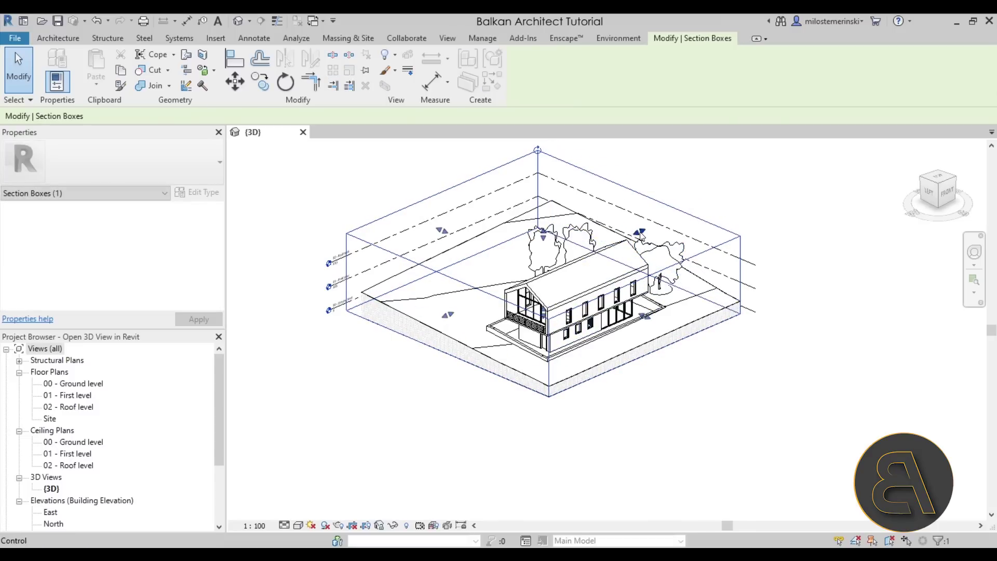
left_click_drag(445, 234, 517, 258)
scroll(681, 352, "up", 2)
left_click(708, 394)
middle_click_drag(708, 394, 707, 427, "shift")
scroll(709, 426, "up", 1)
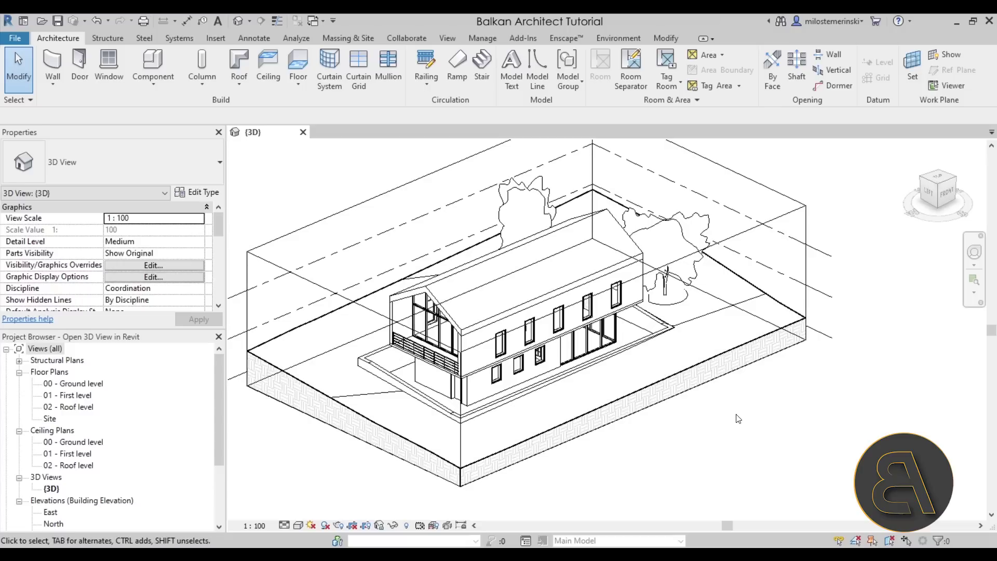
scroll(737, 419, "up", 1)
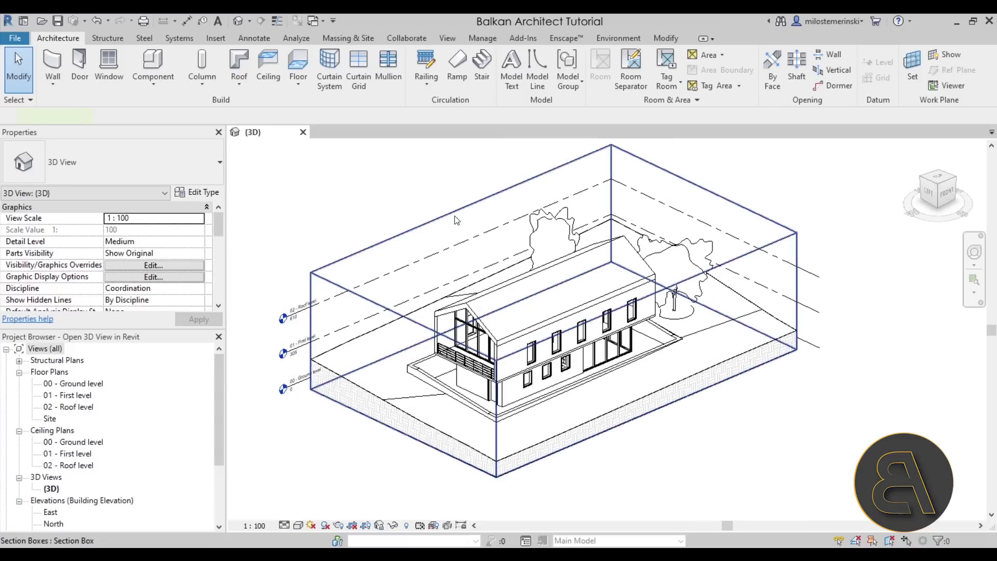
left_click(722, 381)
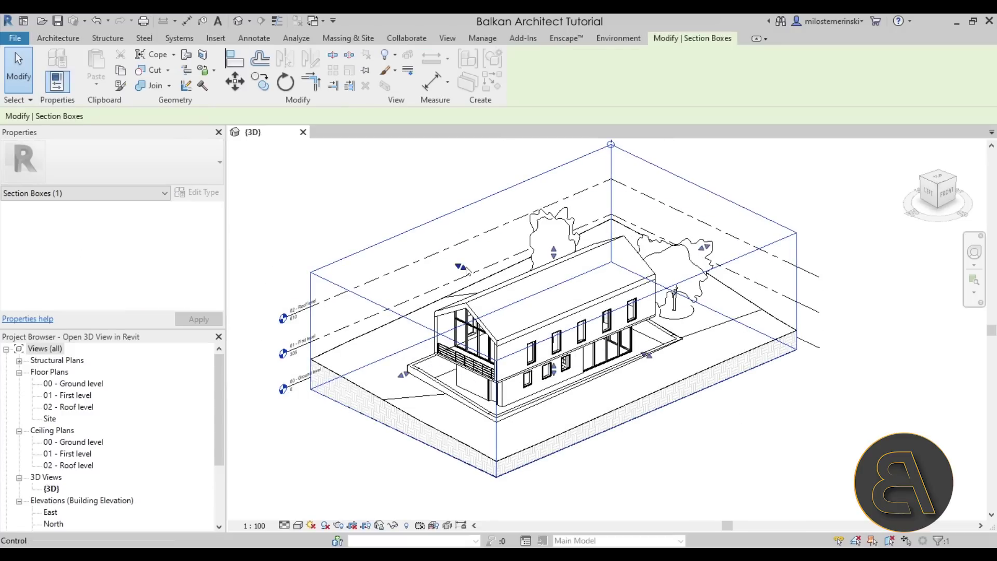
left_click(303, 436)
left_click_drag(311, 456, 253, 290)
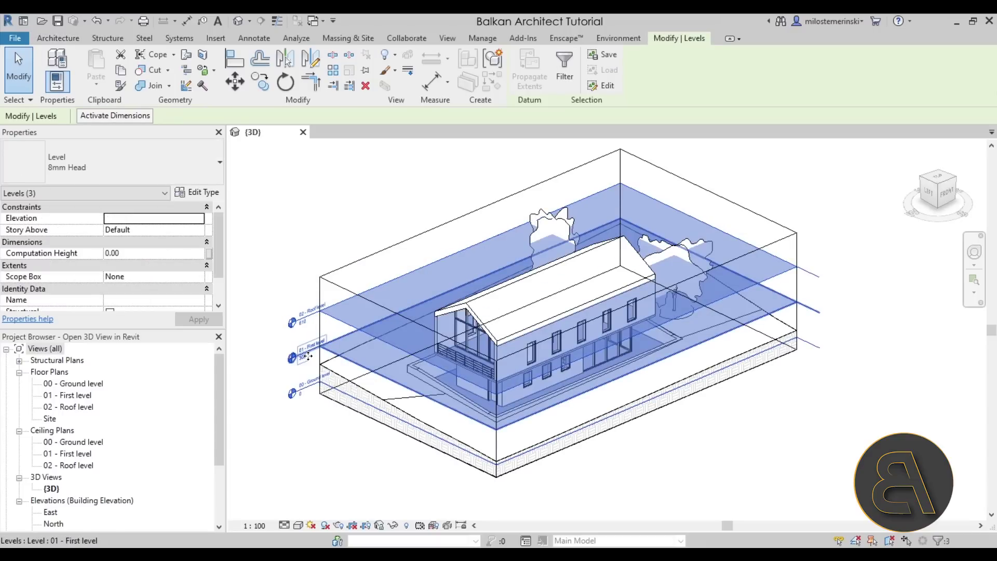
left_click(393, 56)
left_click(407, 76)
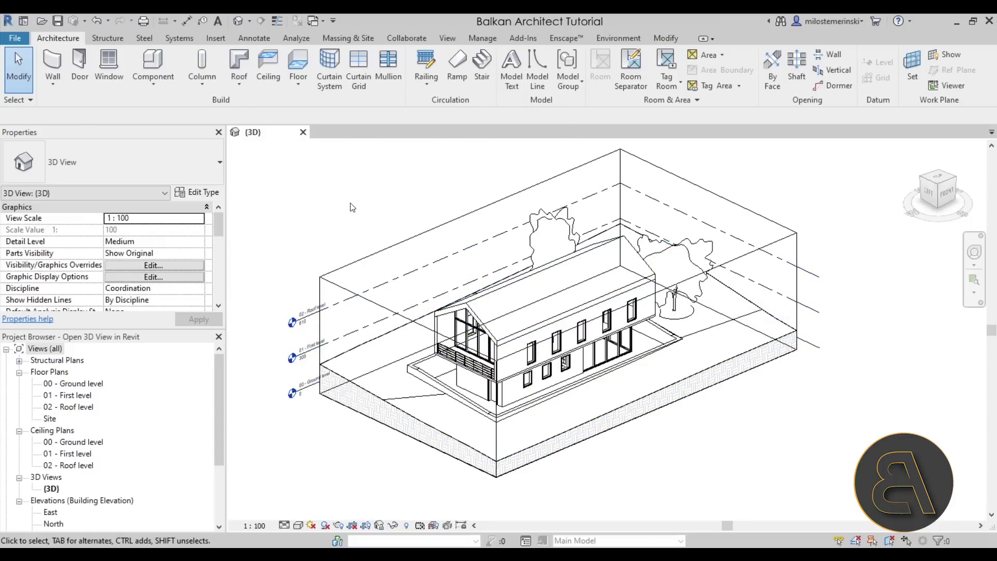
- Hide the Levels annotation category in the 3D view through the Visibility/Graphic Overrides
key("v")
key("v")
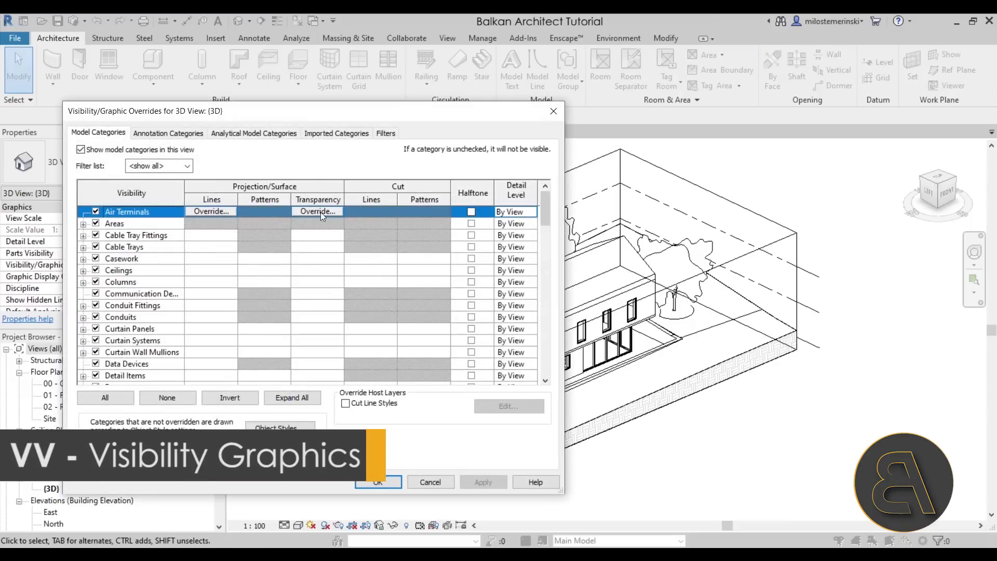
left_click(188, 137)
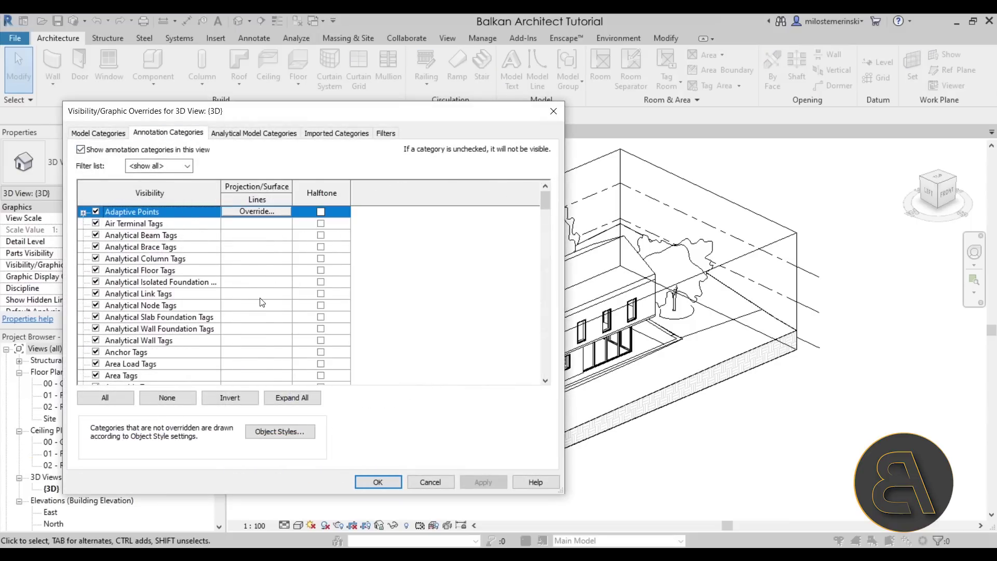
key("l")
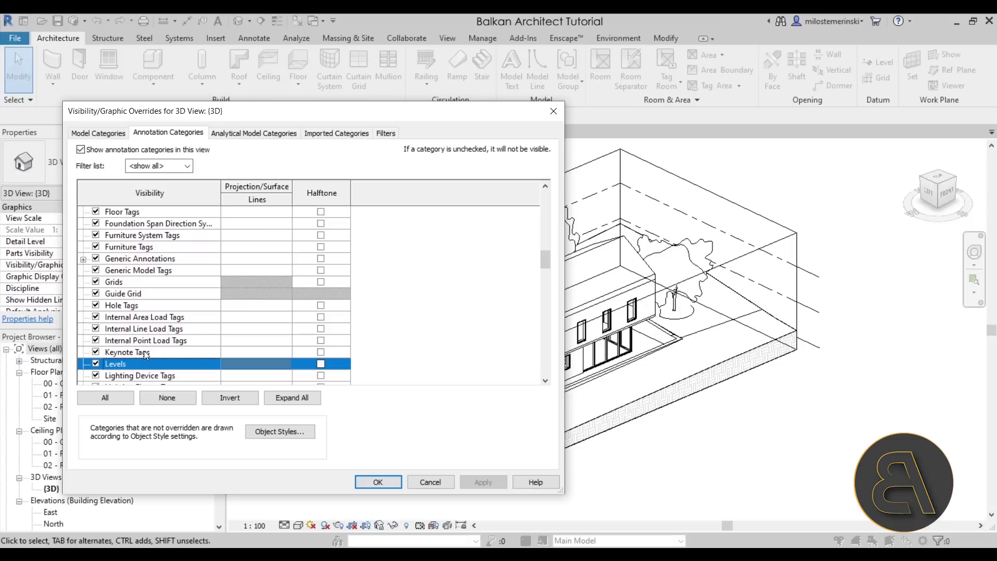
left_click(95, 365)
left_click(473, 482)
left_click(390, 480)
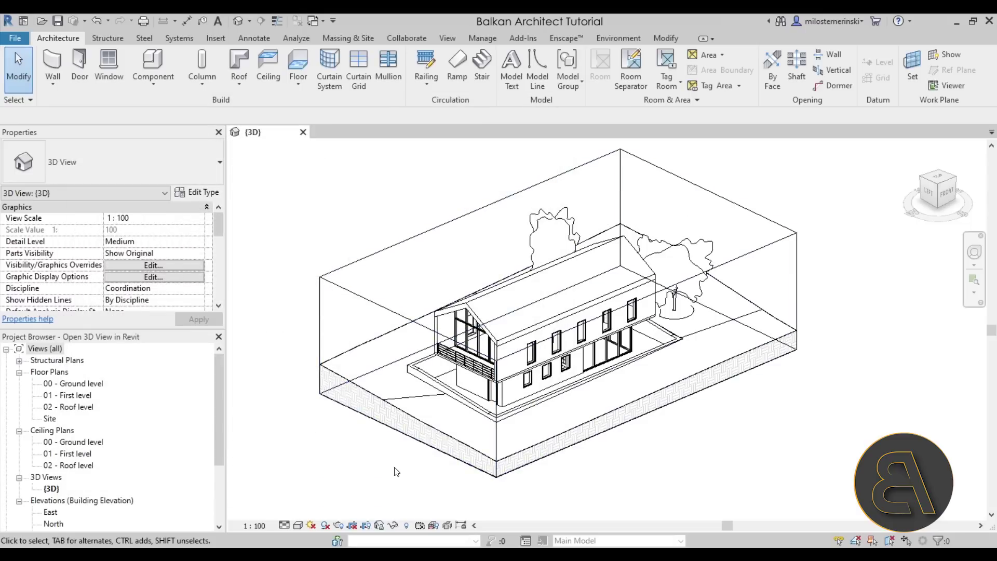
- Save the orientation and lock the 3D view under the name "Open 3D view"
middle_click_drag(404, 290, 415, 296)
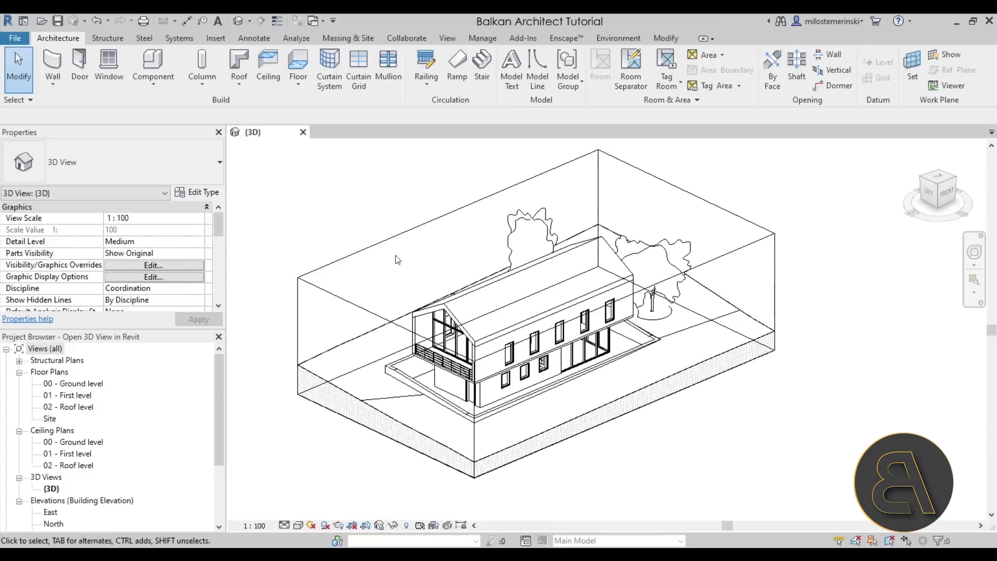
left_click(450, 275)
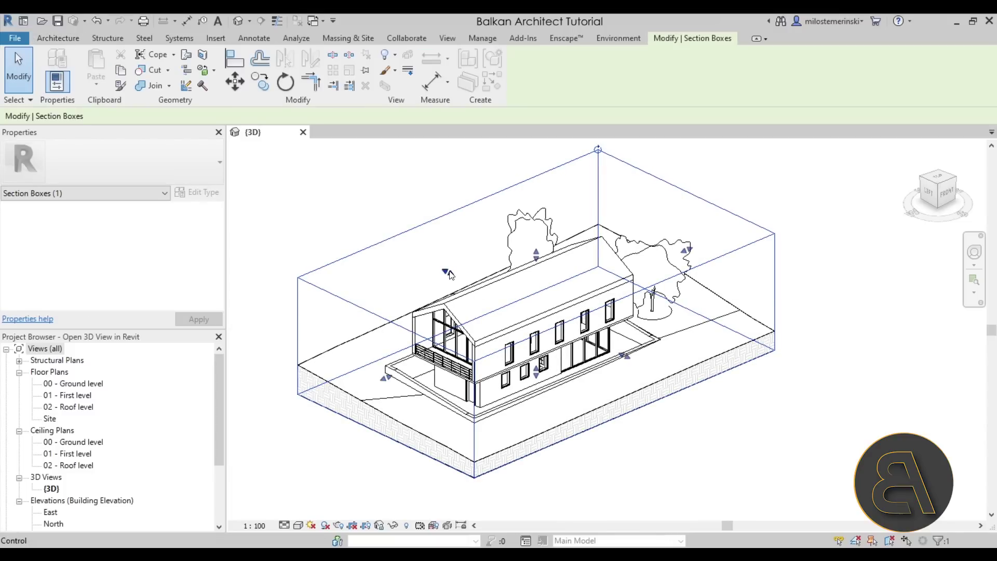
left_click(382, 527)
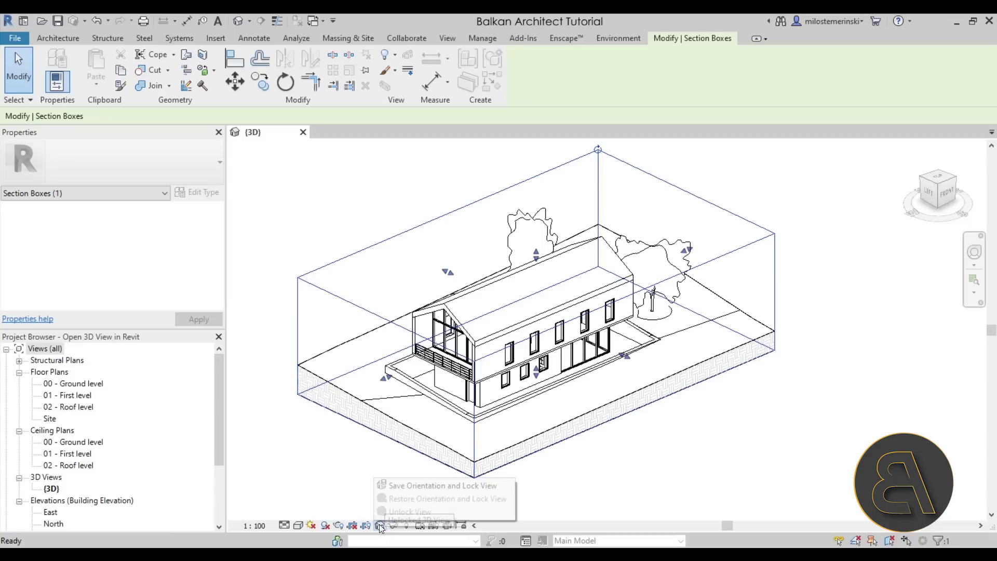
left_click(406, 486)
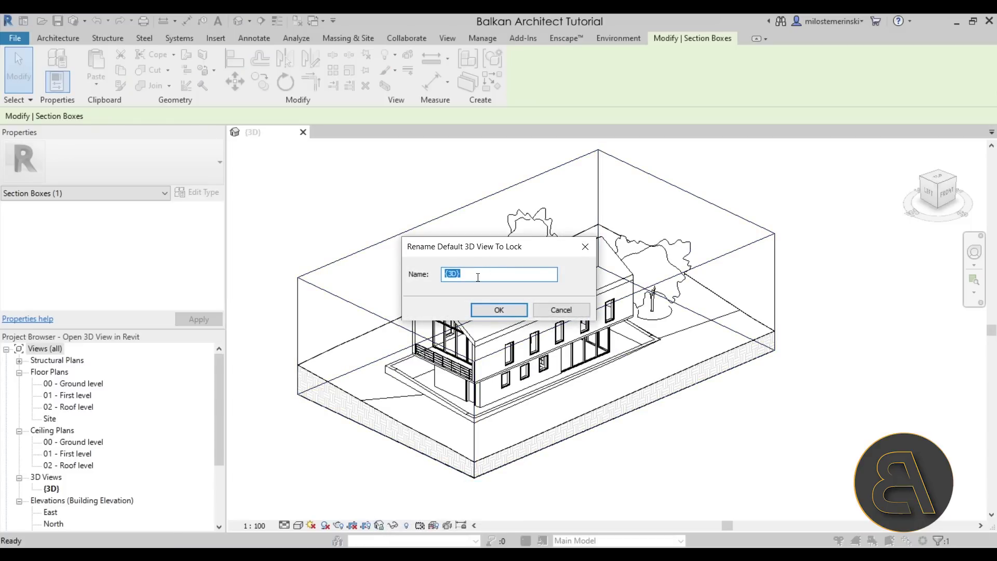
key("BackSpace")
type("Open 3D view")
key("Return")
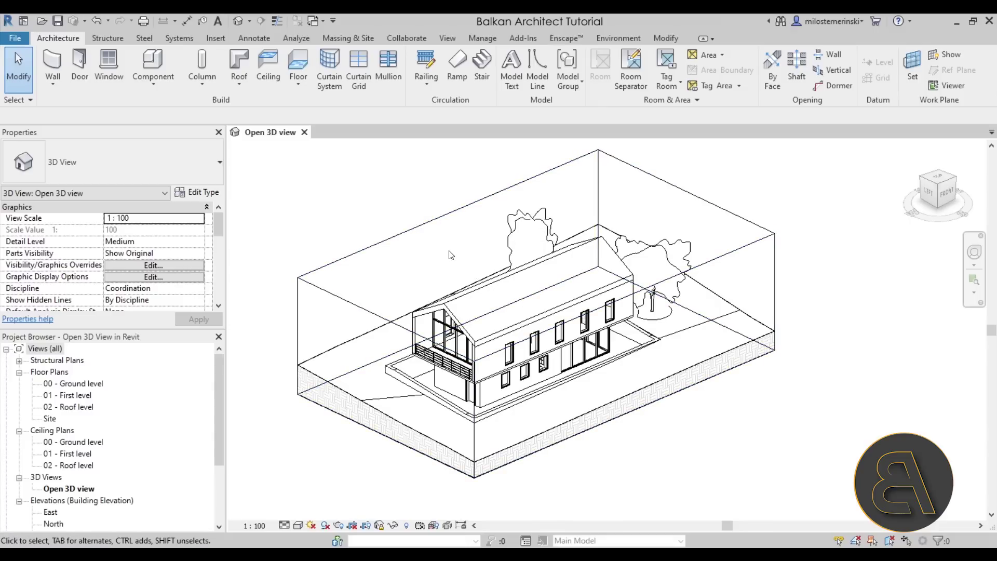
- Lower the top of the section box to cut through the upper-floor walls and expose the first-floor interior
left_click(416, 227)
left_click_drag(537, 256, 537, 306)
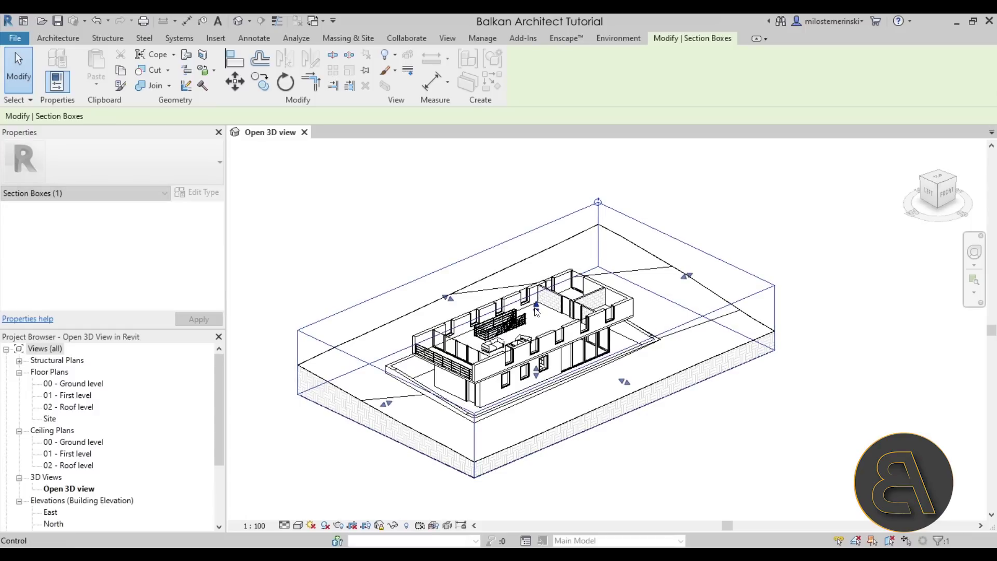
left_click(483, 240)
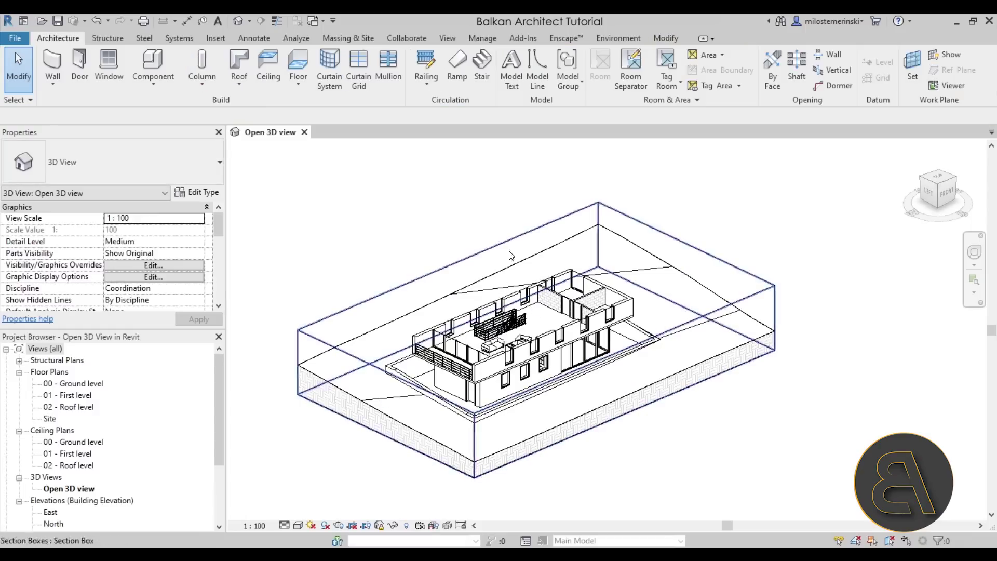
scroll(483, 241, "up", 2)
middle_click_drag(483, 241, 510, 300)
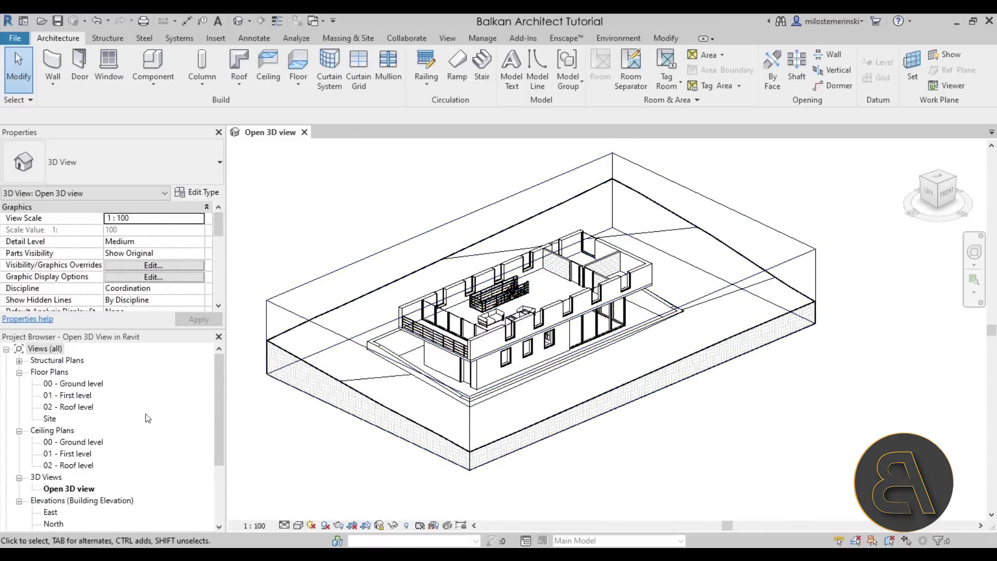
- Duplicate the "Open 3D view" view
scroll(56, 484, "down", 3)
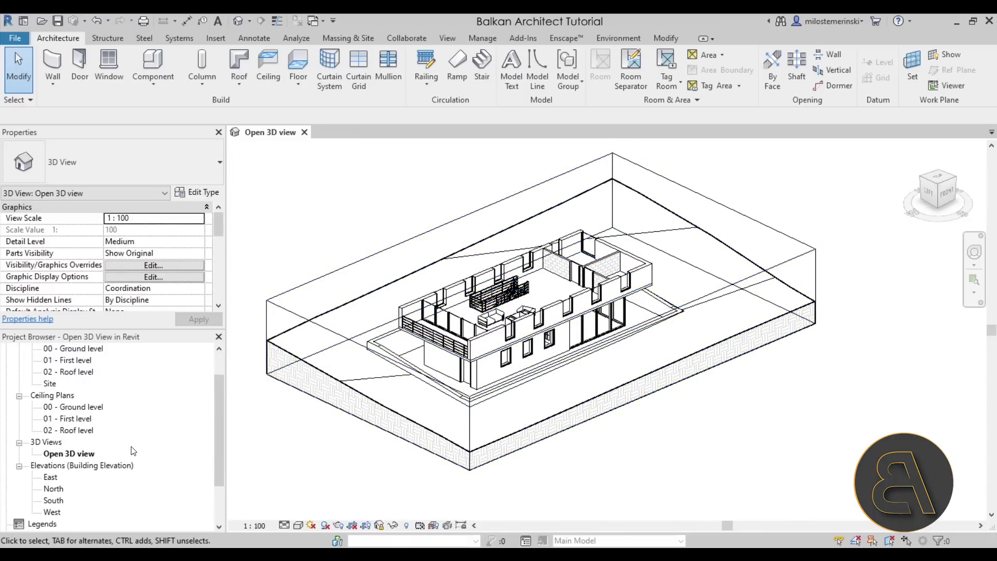
right_click(82, 460)
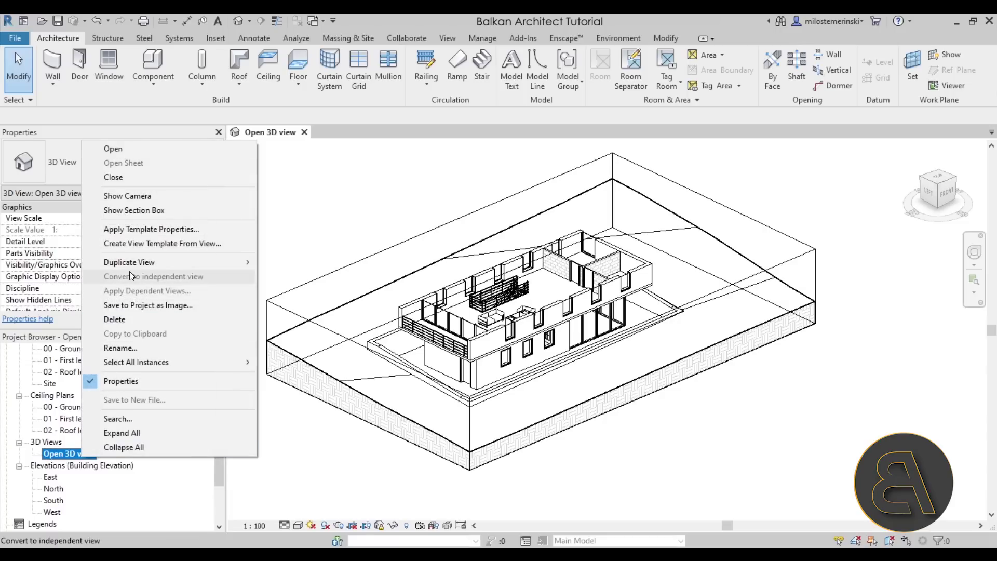
mouse_move(258, 270)
left_click(329, 265)
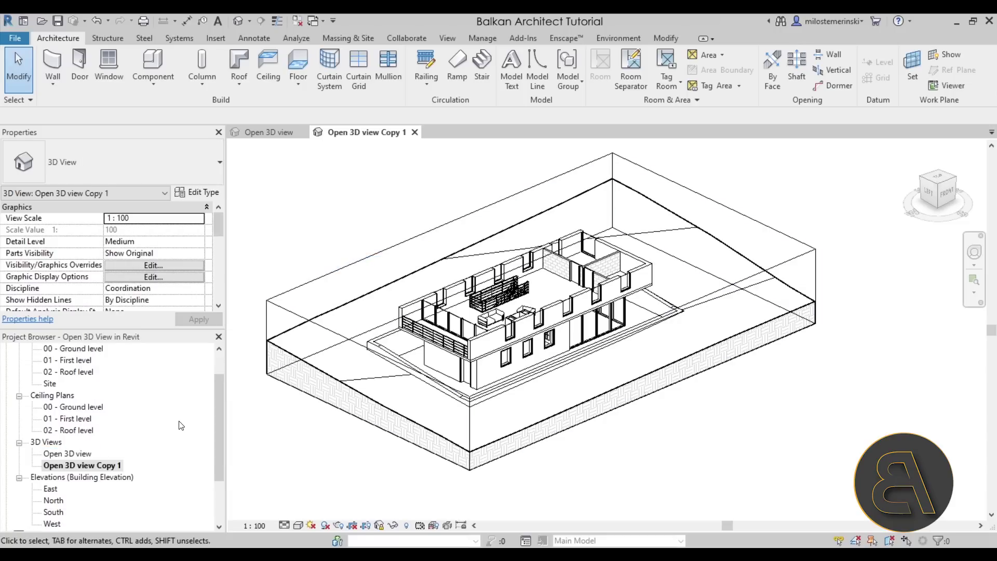
- Rename the duplicated view to "Open 3D view - 2"
left_click(82, 469)
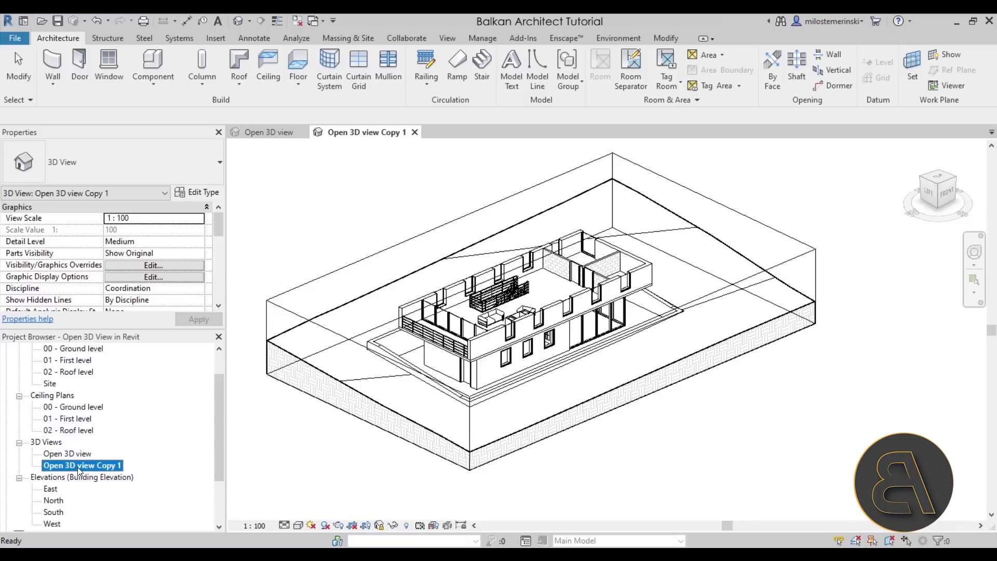
right_click(77, 466)
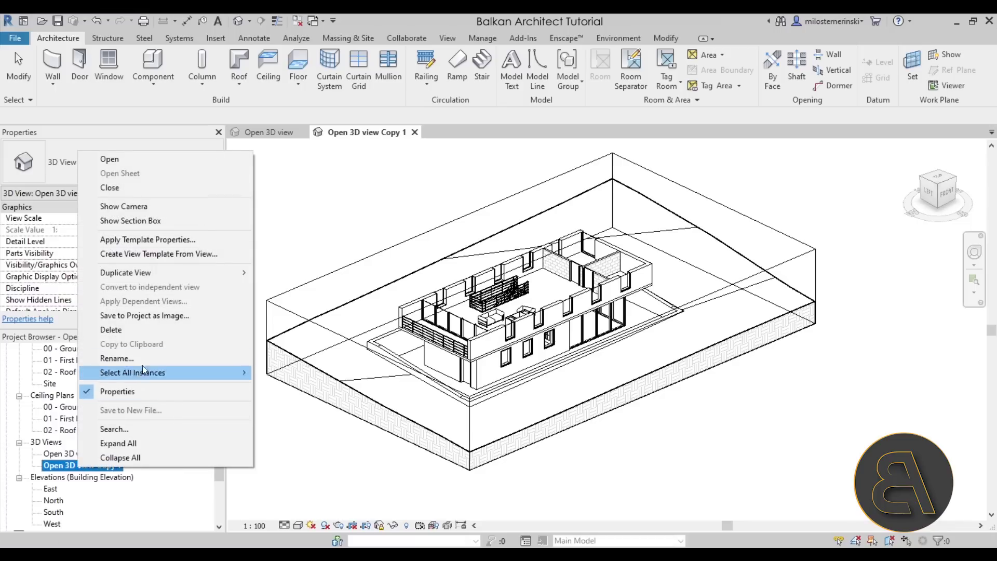
left_click(127, 357)
left_click(93, 464)
left_click_drag(101, 465, 158, 464)
type("- ")
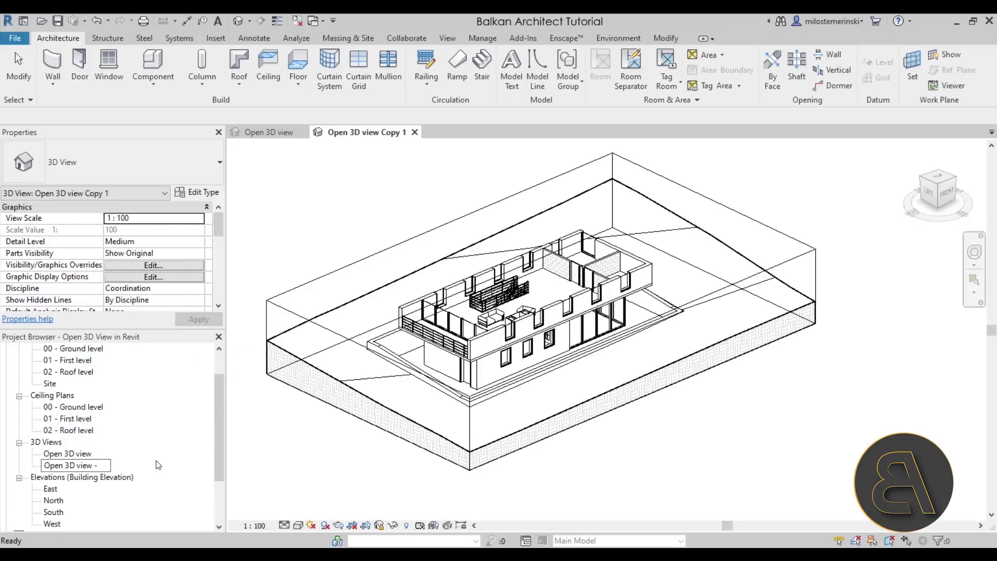
type("2")
key("Return")
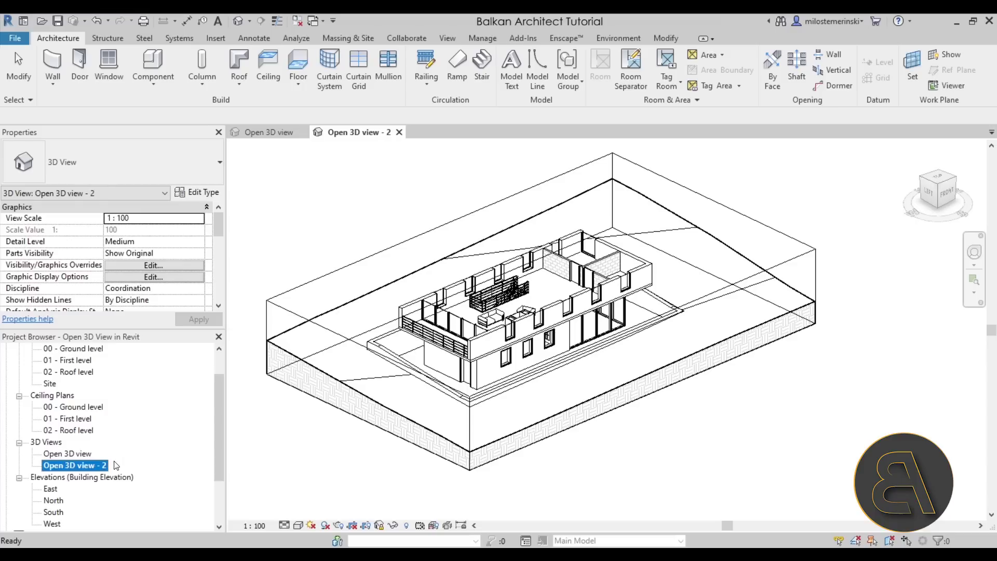
- Rename the original "Open 3D view" to "Open 3D view - 1"
right_click(88, 454)
left_click(129, 347)
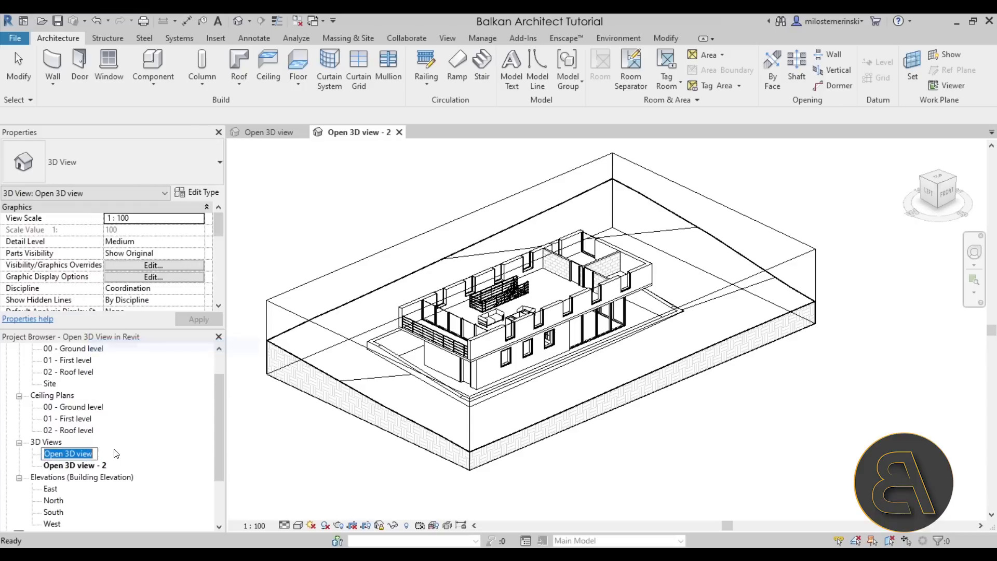
type("- ")
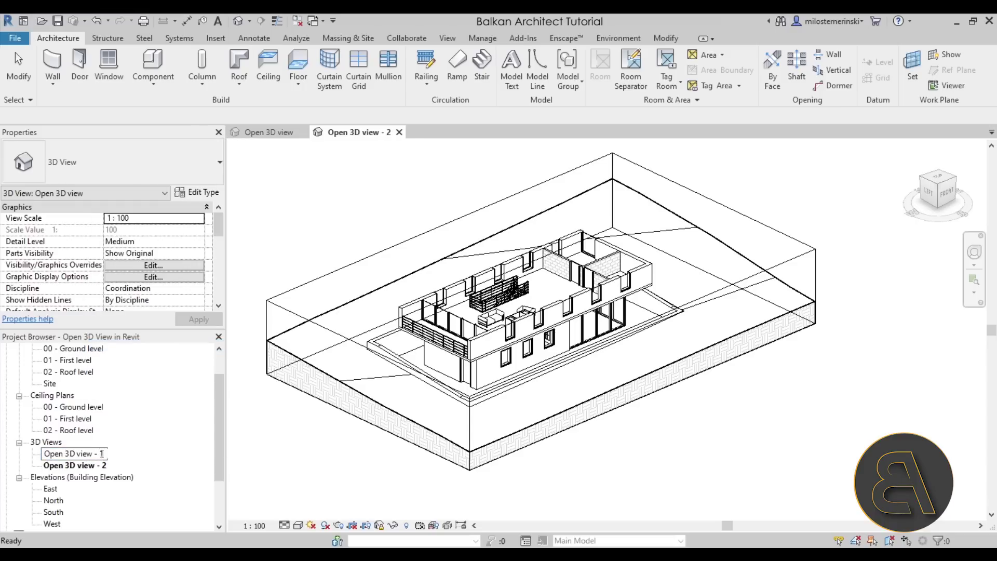
type("1")
key("Return")
- In "Open 3D view - 2", raise the bottom of the section box to the cut level of the upper-floor walls
left_click(101, 466)
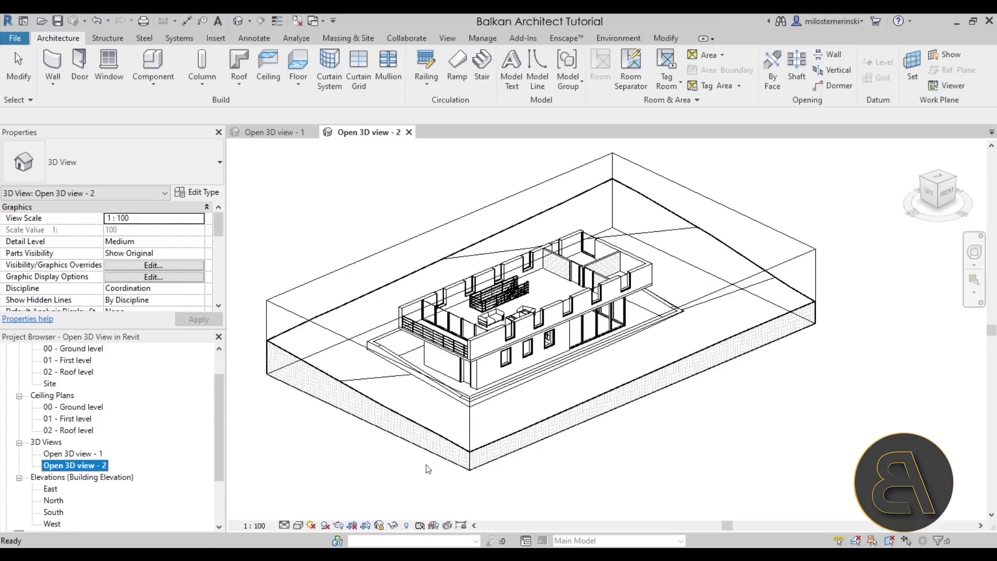
left_click(291, 314)
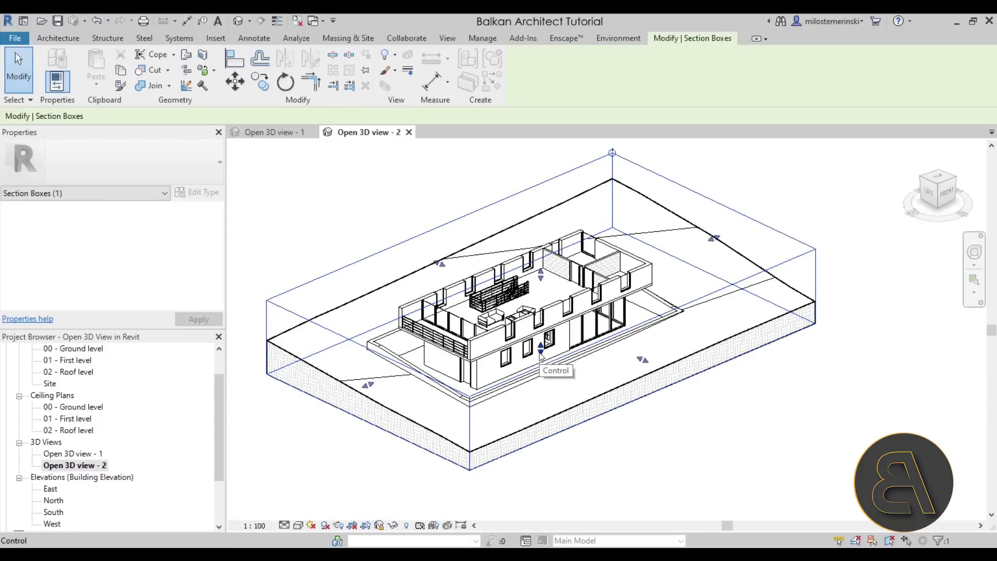
left_click_drag(542, 355, 543, 232)
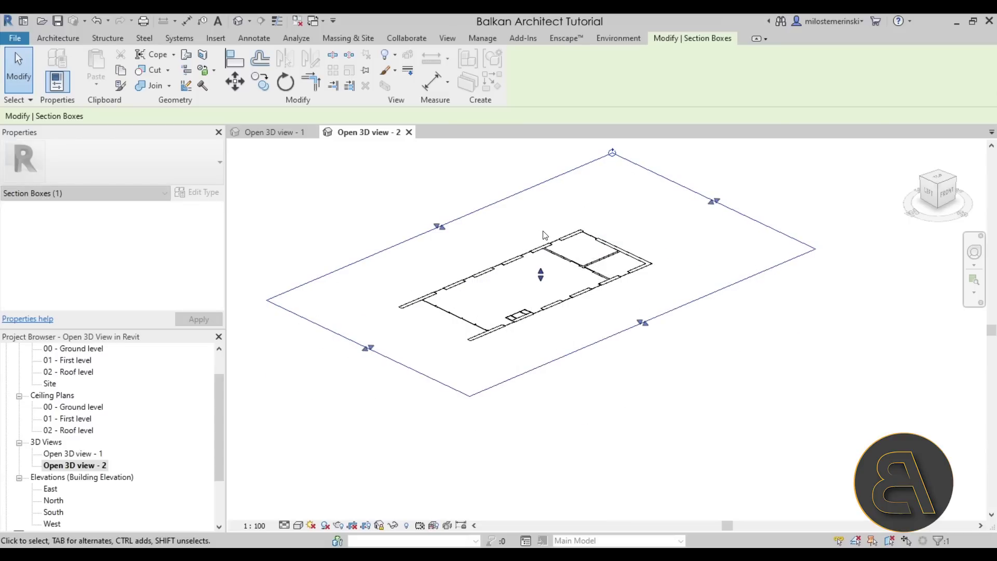
left_click(613, 455)
scroll(501, 338, "up", 5)
scroll(471, 337, "up", 5)
scroll(601, 270, "down", 8)
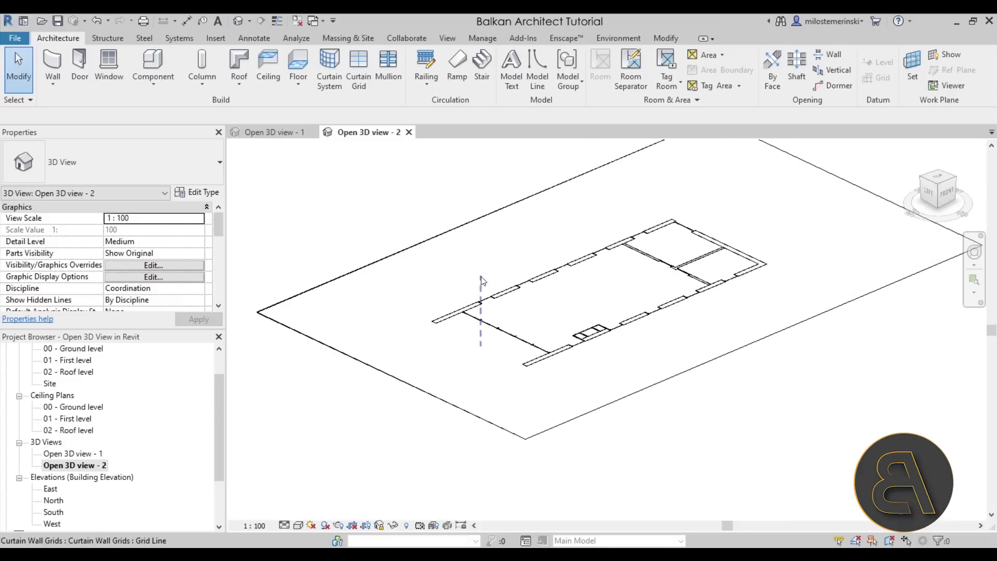
scroll(512, 312, "down", 4)
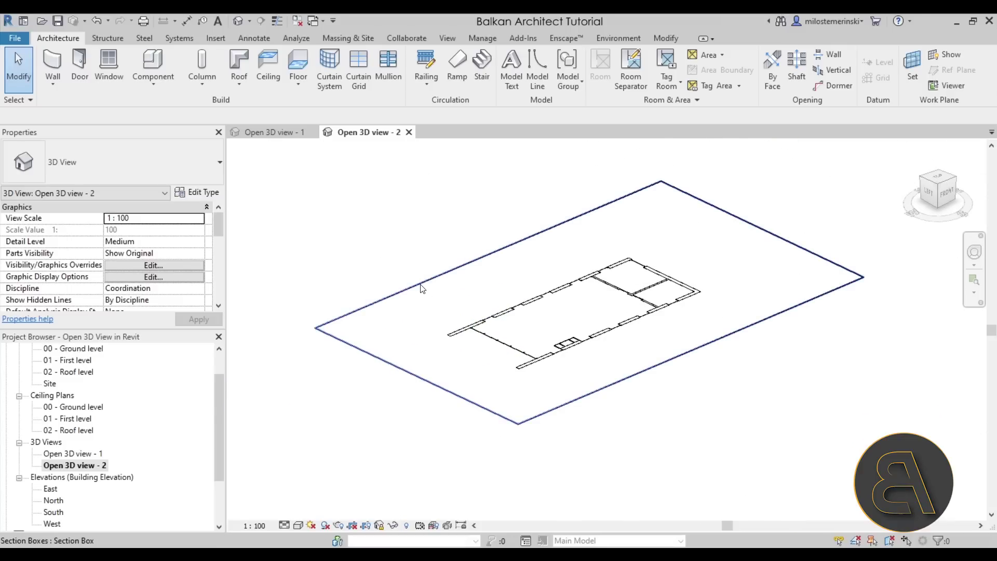
- Raise the top of the section box above the roof and pull its far end inward to shorten the visible house
left_click(421, 287)
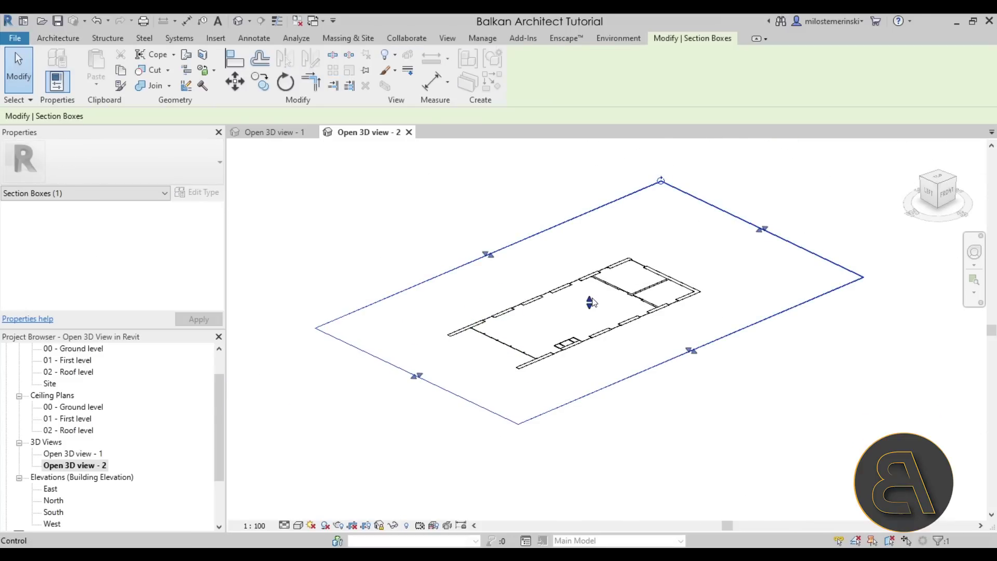
left_click_drag(590, 303, 592, 228)
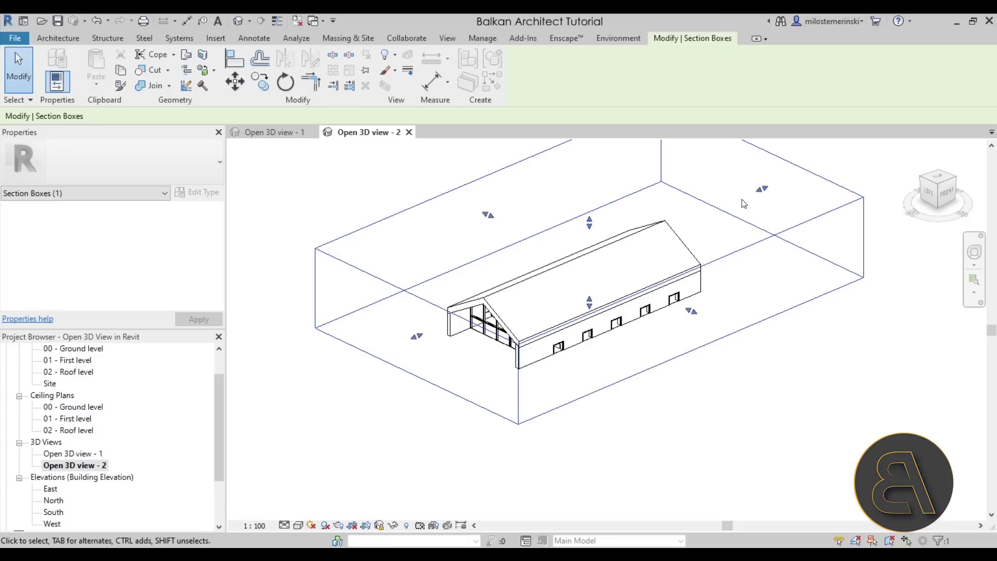
left_click_drag(762, 195, 760, 192)
left_click_drag(759, 192, 606, 260)
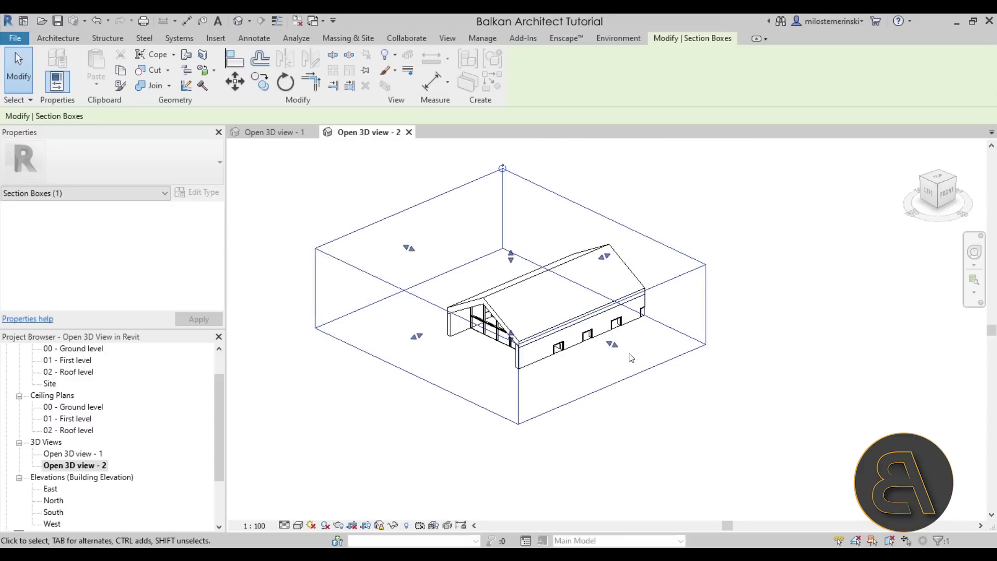
- Pull the long front side of the section box inward to cut lengthwise through the roof and the glazed gable
left_click_drag(615, 348, 546, 316)
scroll(473, 289, "up", 3)
left_click_drag(615, 339, 544, 307)
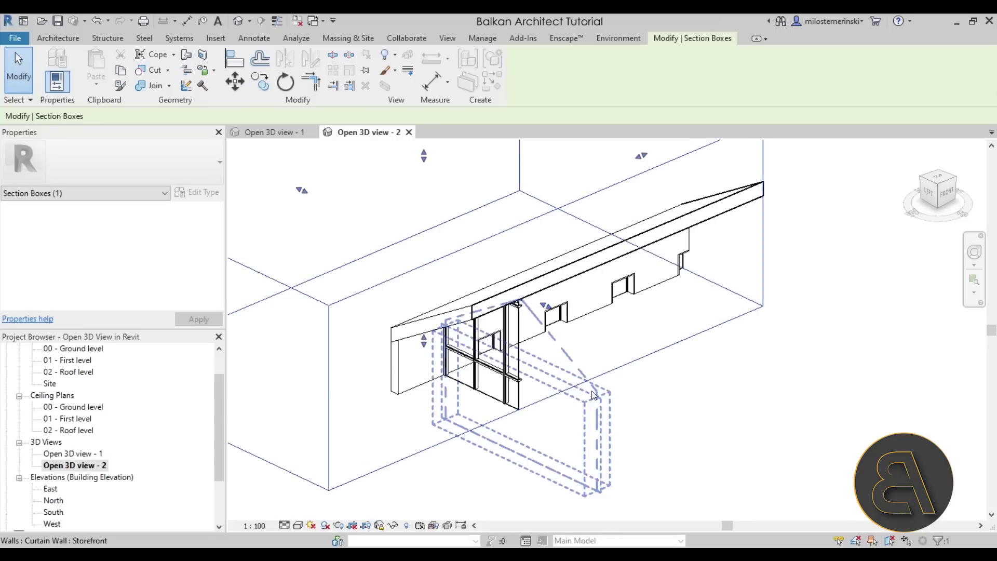
left_click(640, 366)
scroll(639, 366, "down", 3)
scroll(545, 369, "down", 2)
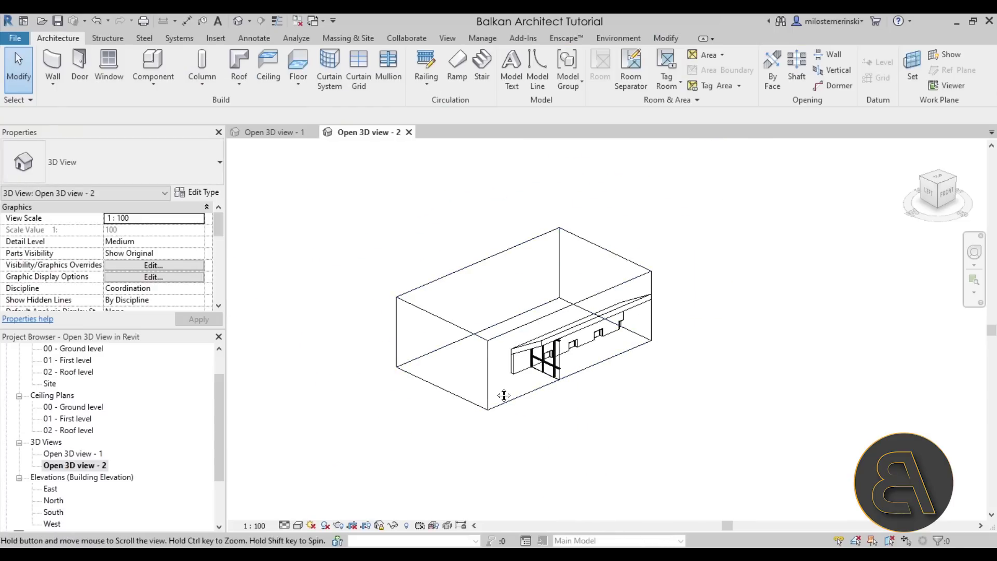
- Duplicate the "Open 3D view - 2" view
right_click(79, 468)
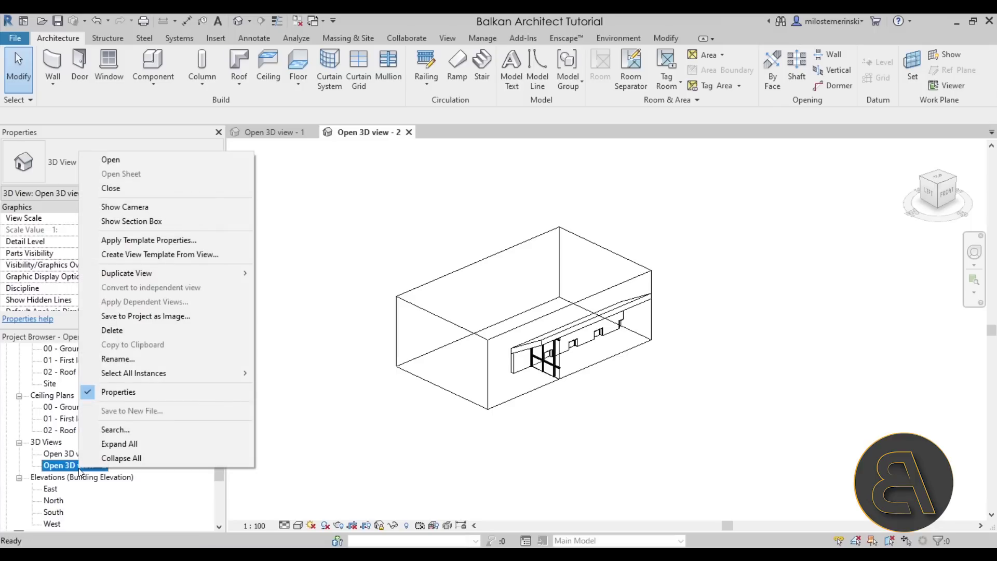
mouse_move(130, 273)
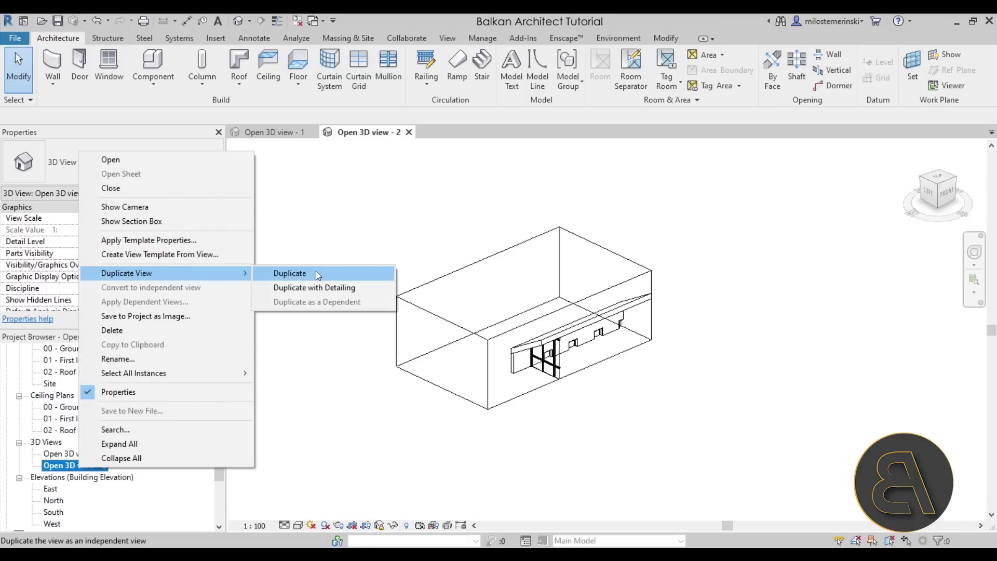
left_click(315, 272)
- Rename the new copy of the view to "Open 3D view - 3"
right_click(95, 481)
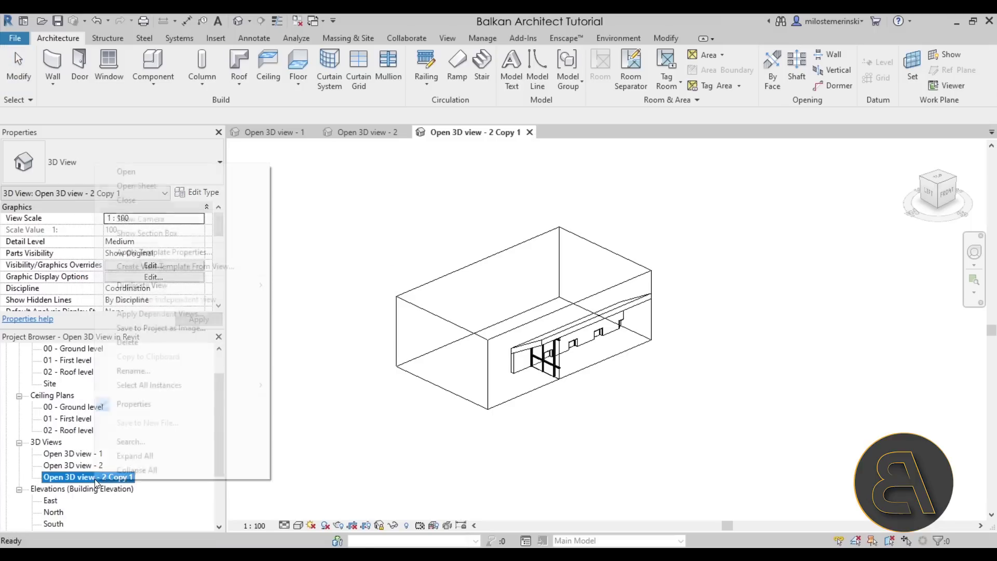
left_click(135, 372)
left_click(99, 479)
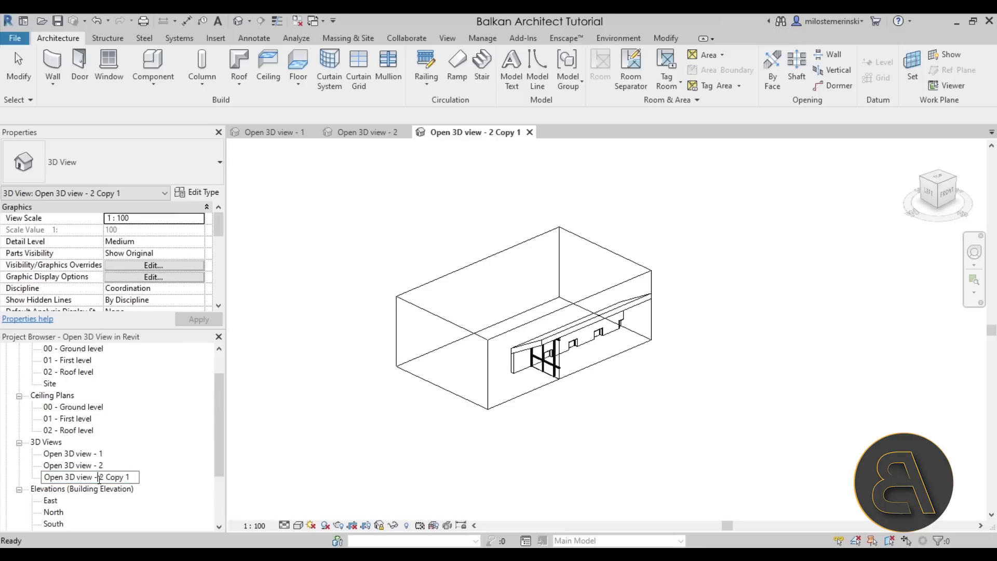
key("Return")
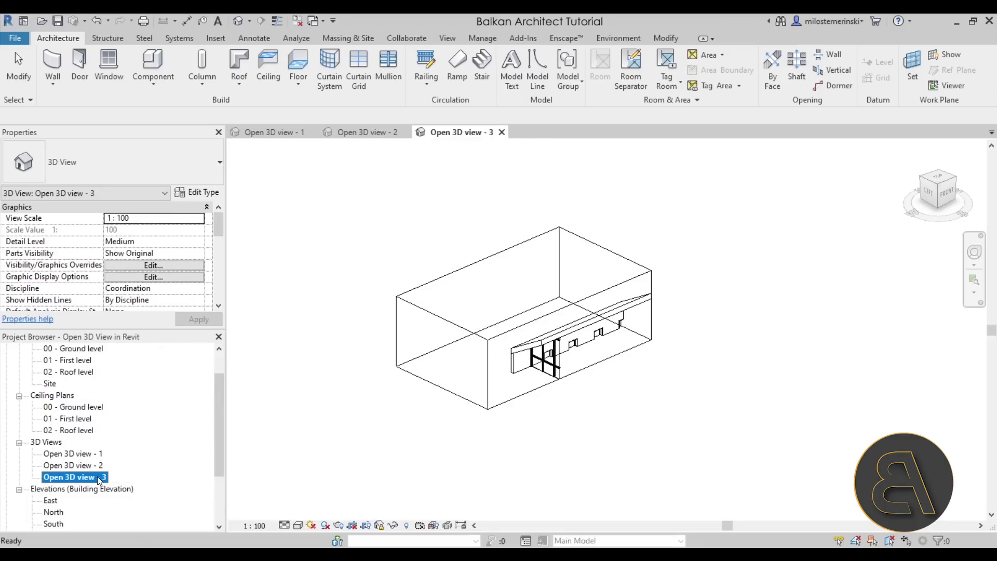
- In "Open 3D view - 3", push the near end of the section box back to its far end face
left_click(447, 397)
left_click_drag(442, 352, 659, 256)
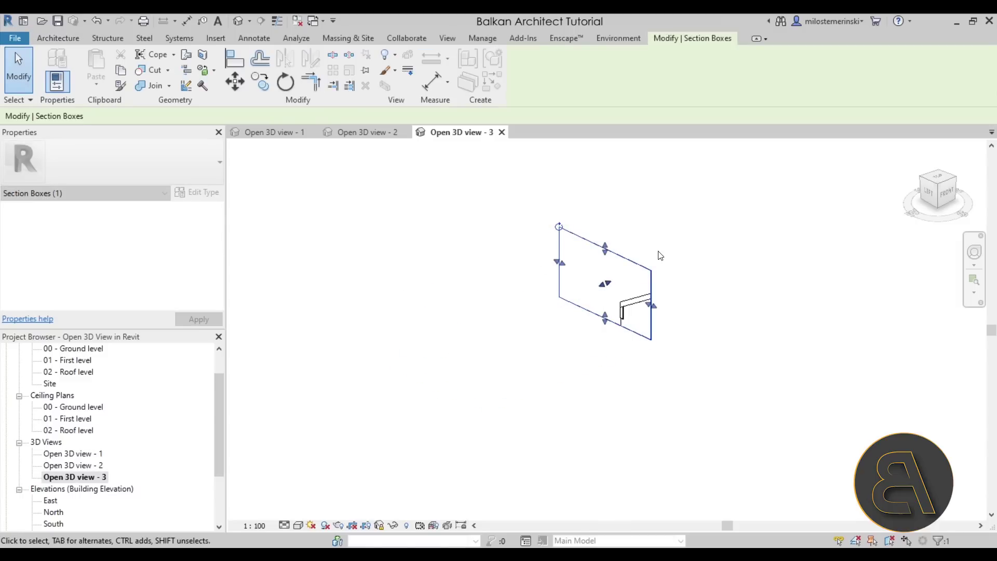
left_click(706, 304)
- Extend the far end of the section box outward past the rear of the house to include its remaining part
left_click(653, 291)
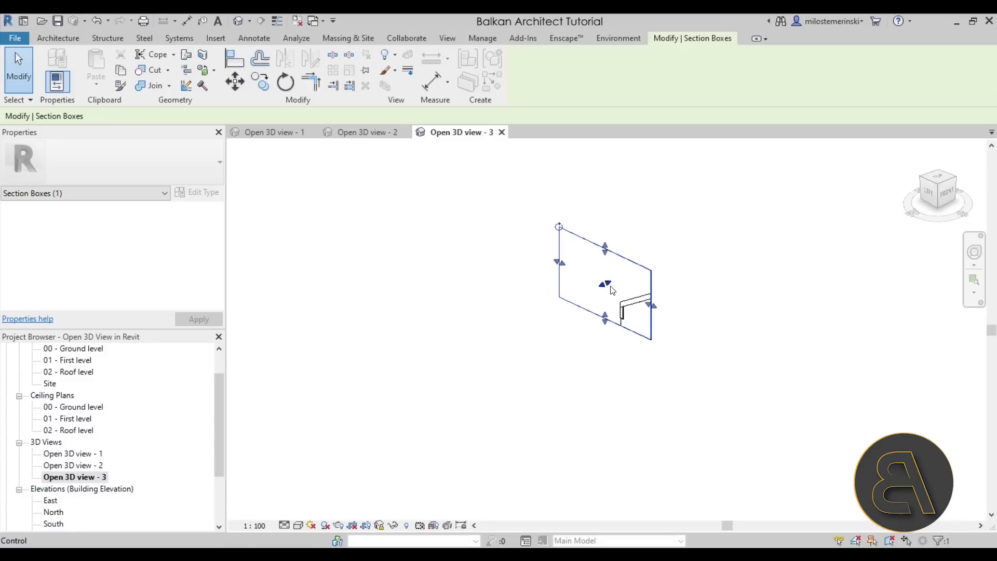
scroll(610, 289, "up", 3)
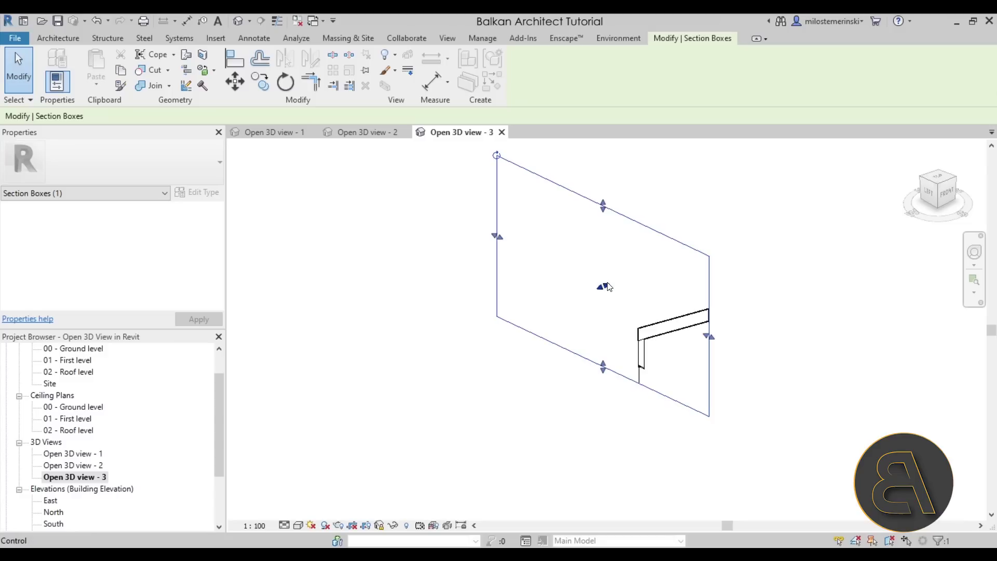
left_click_drag(606, 287, 779, 218)
scroll(705, 235, "down", 3)
left_click_drag(705, 235, 723, 227)
scroll(692, 200, "down", 1)
- Pull the cut long side of the section box outward beyond the front wall to include the full width of the house
left_click_drag(714, 265, 805, 311)
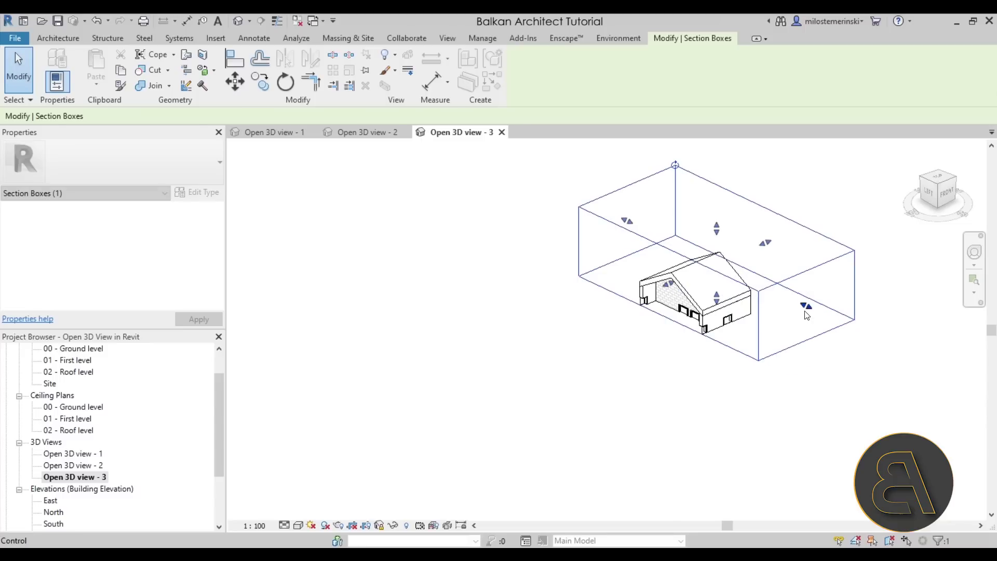
left_click(834, 403)
scroll(719, 397, "down", 1)
middle_click_drag(719, 396, 599, 394)
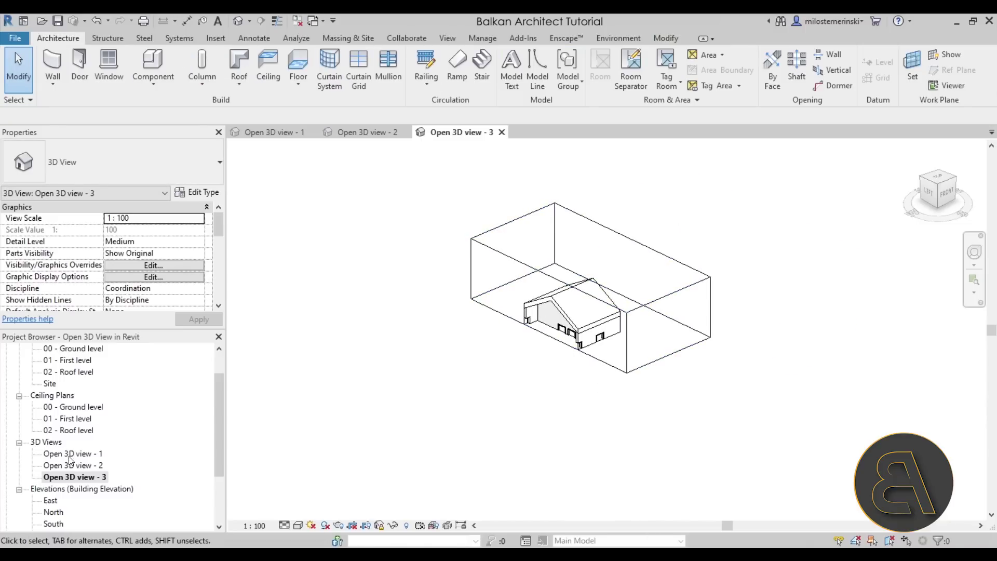
- Open "Open 3D view - 1" and hide its section box as an individual element
double_click(70, 455)
double_click(71, 466)
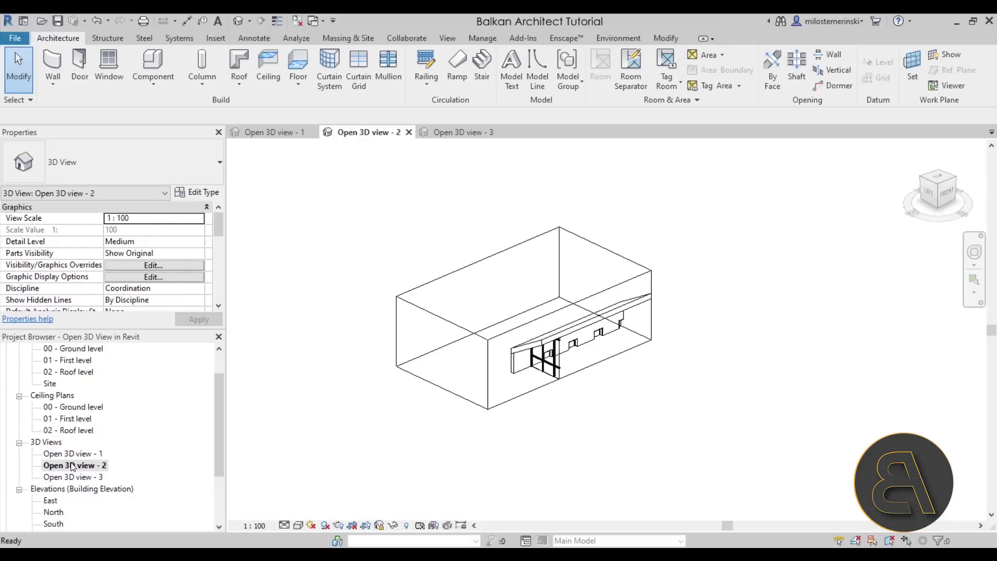
double_click(72, 454)
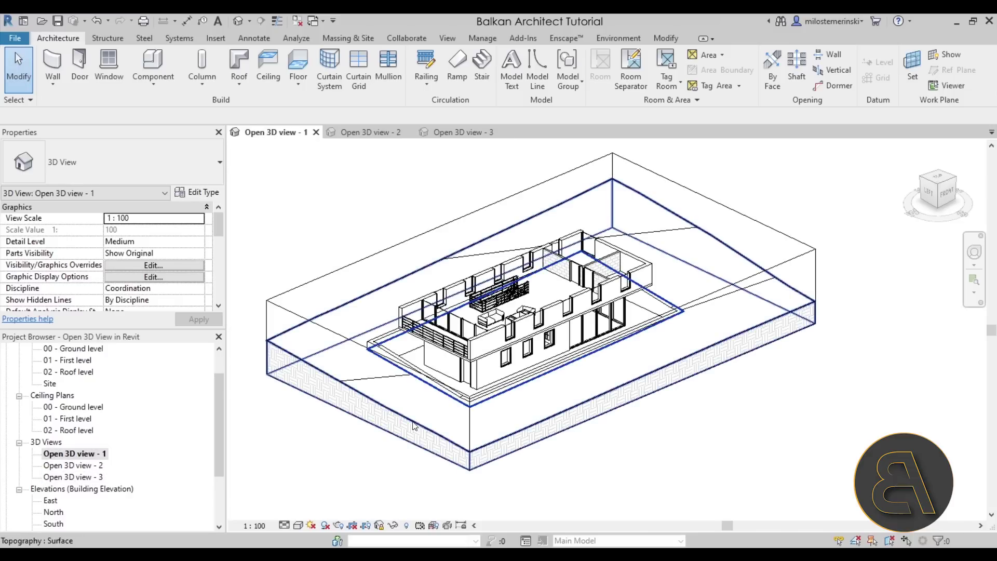
left_click(276, 313)
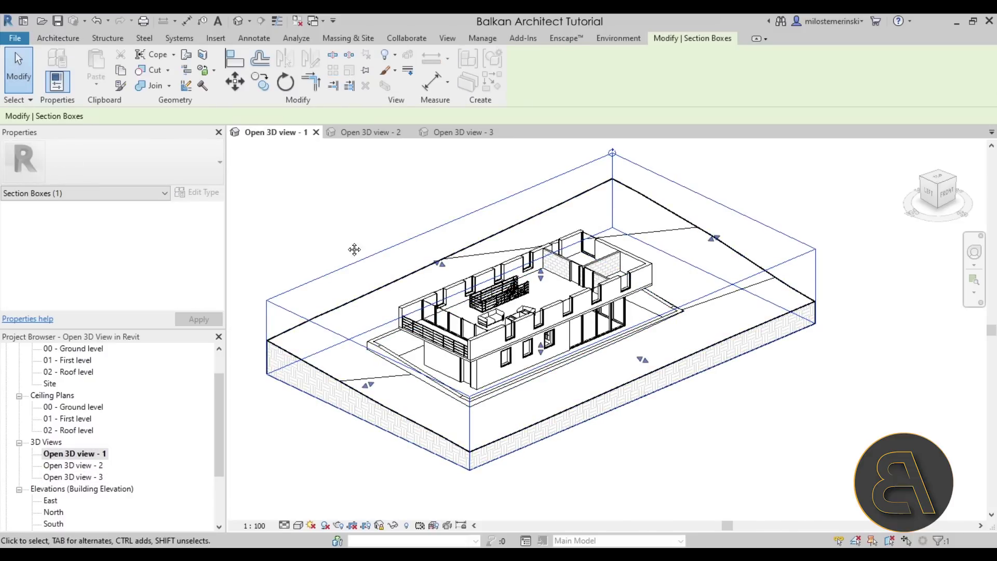
middle_click_drag(347, 246, 363, 290)
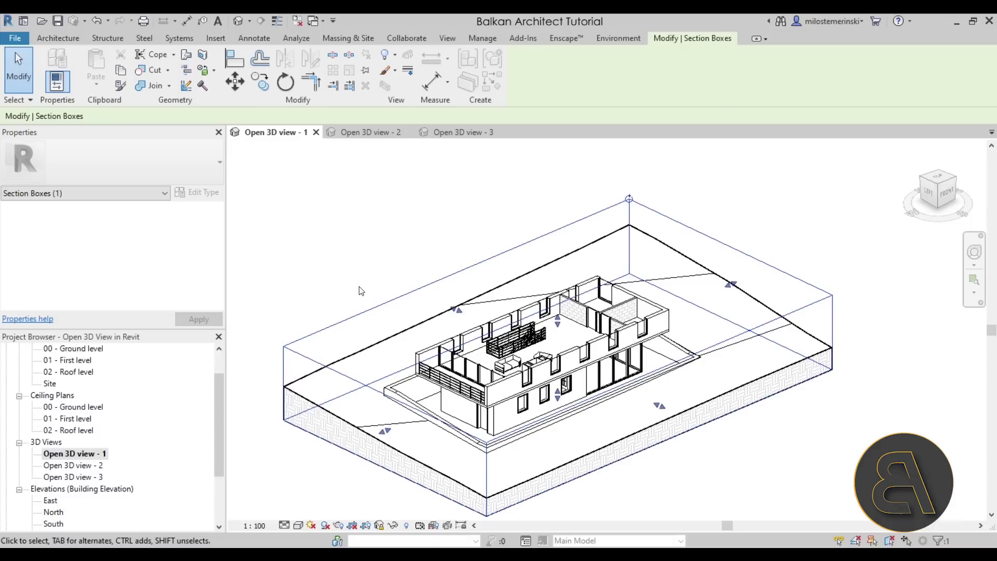
left_click(394, 56)
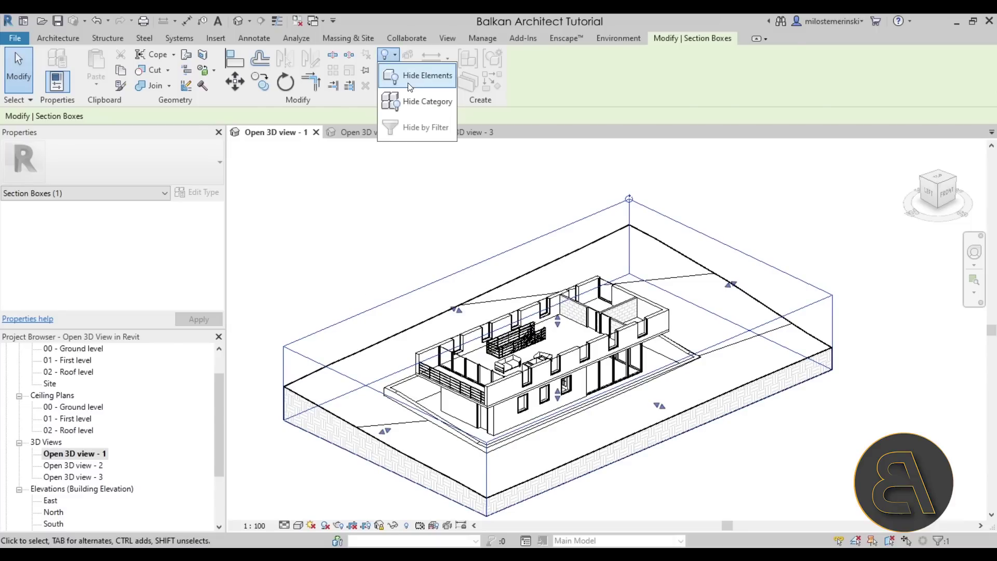
left_click(416, 78)
- Hide the section box element in "Open 3D view - 2"
left_click(355, 131)
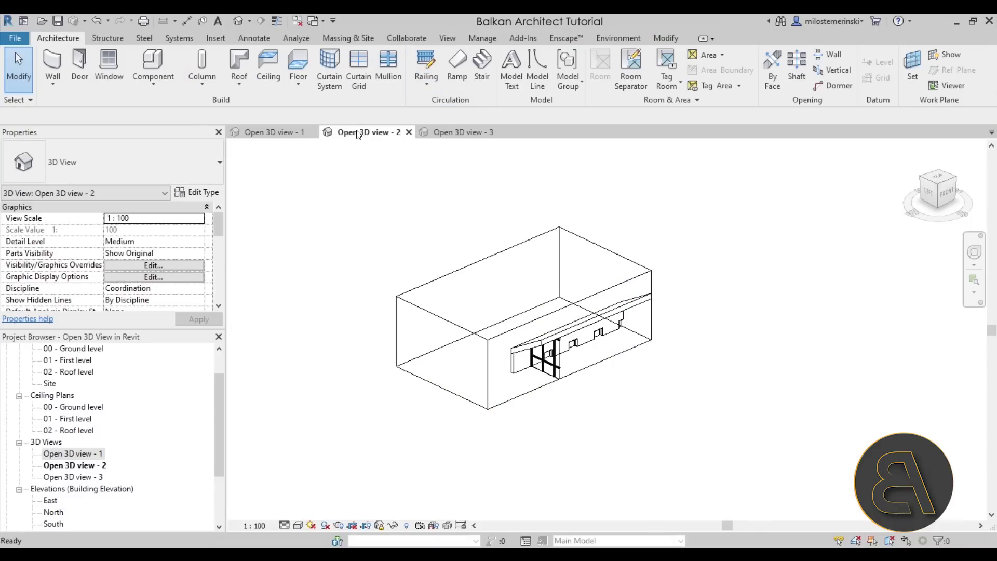
left_click(478, 262)
left_click(394, 56)
left_click(416, 78)
- Hide the section box element in "Open 3D view - 3"
left_click(453, 134)
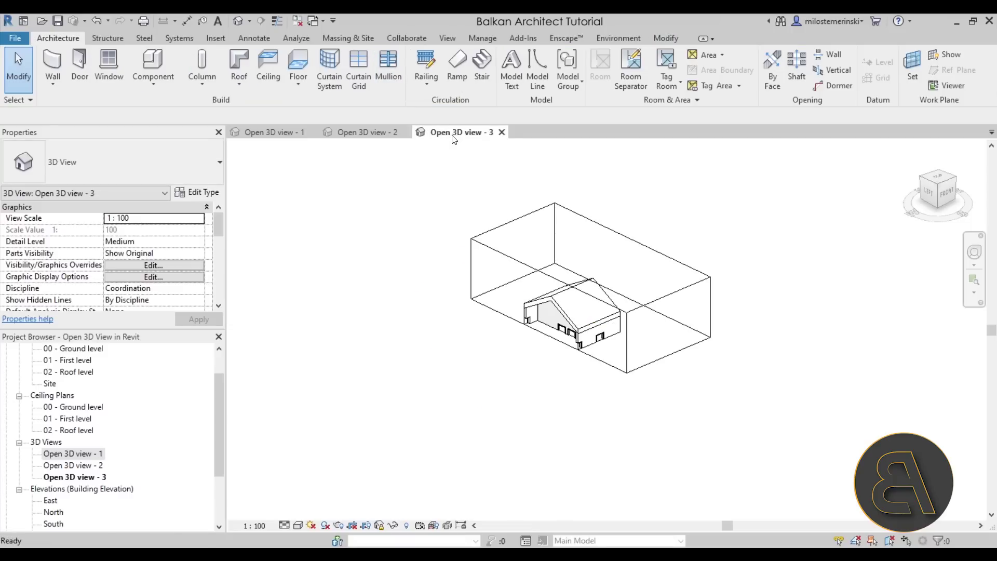
left_click(472, 262)
left_click(391, 59)
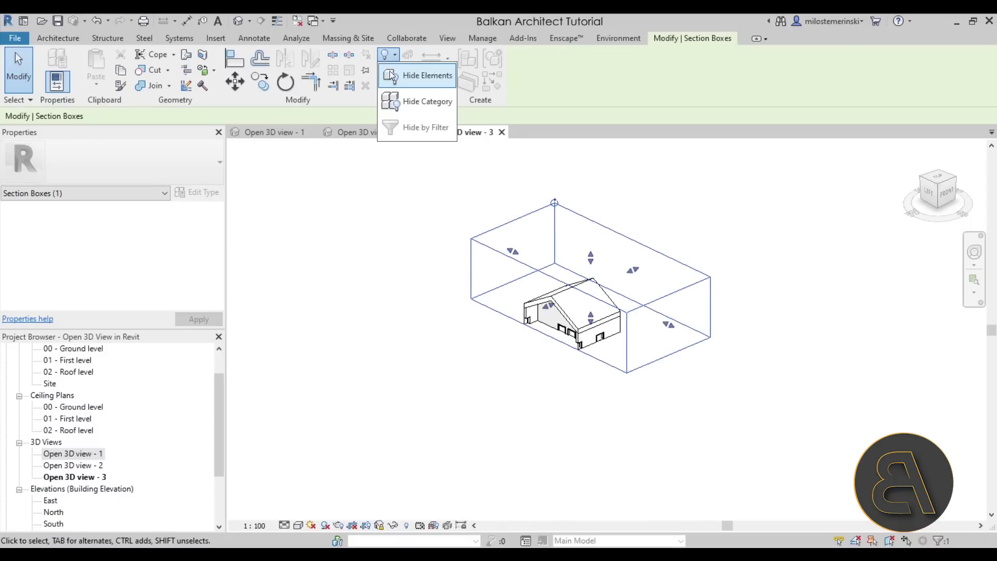
left_click(416, 76)
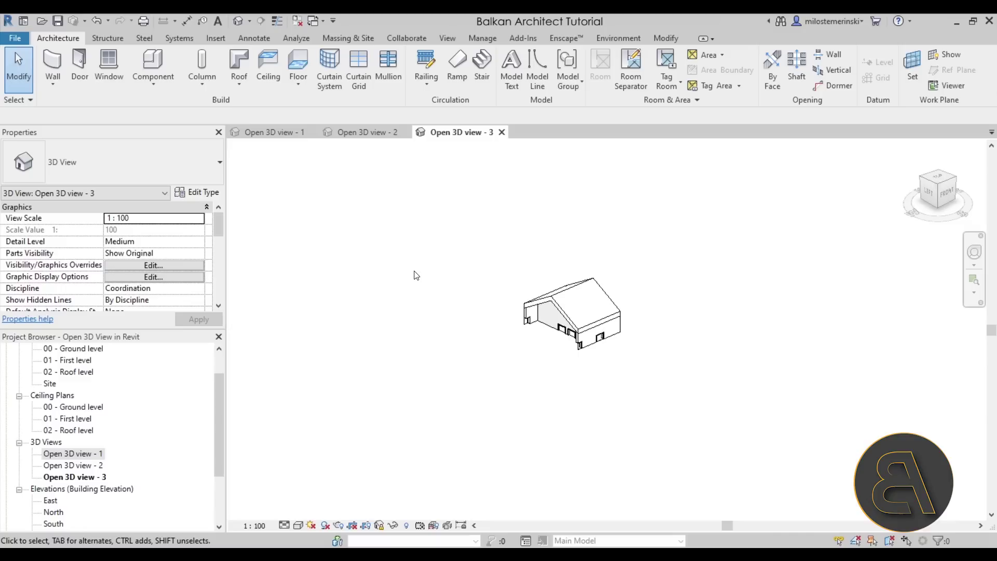
- Create a new sheet with the A1 metric titleblock
left_click(364, 132)
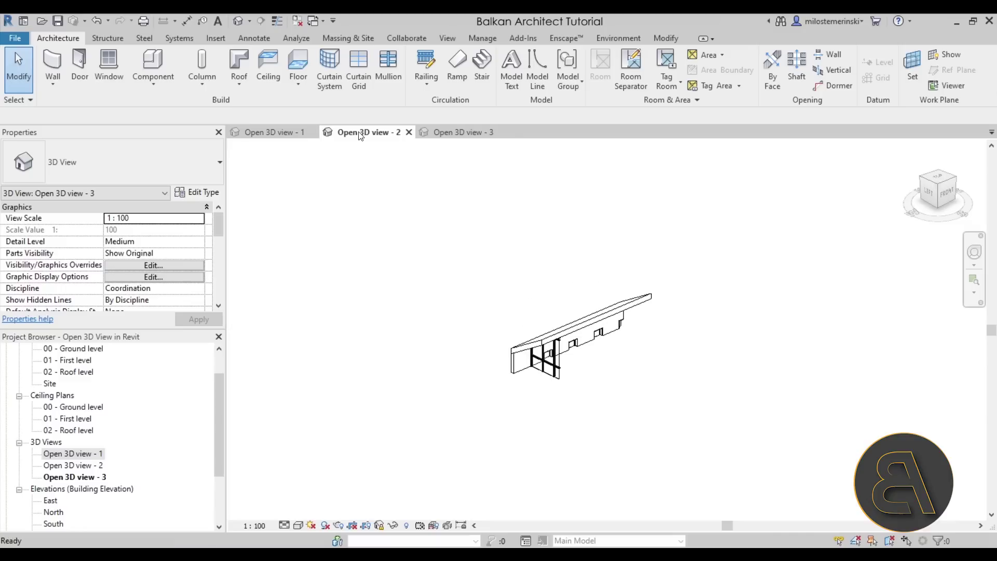
left_click(253, 132)
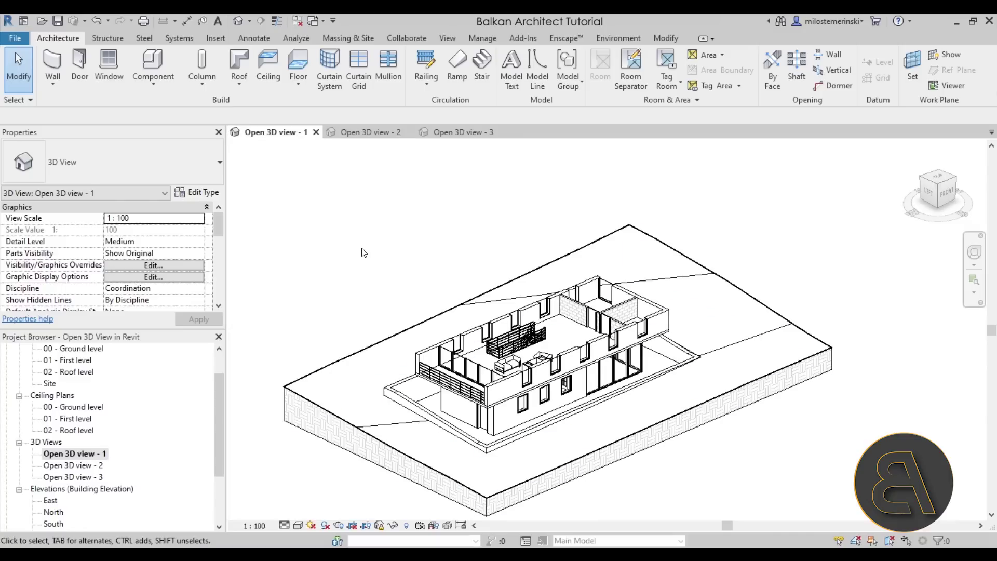
scroll(146, 442, "down", 5)
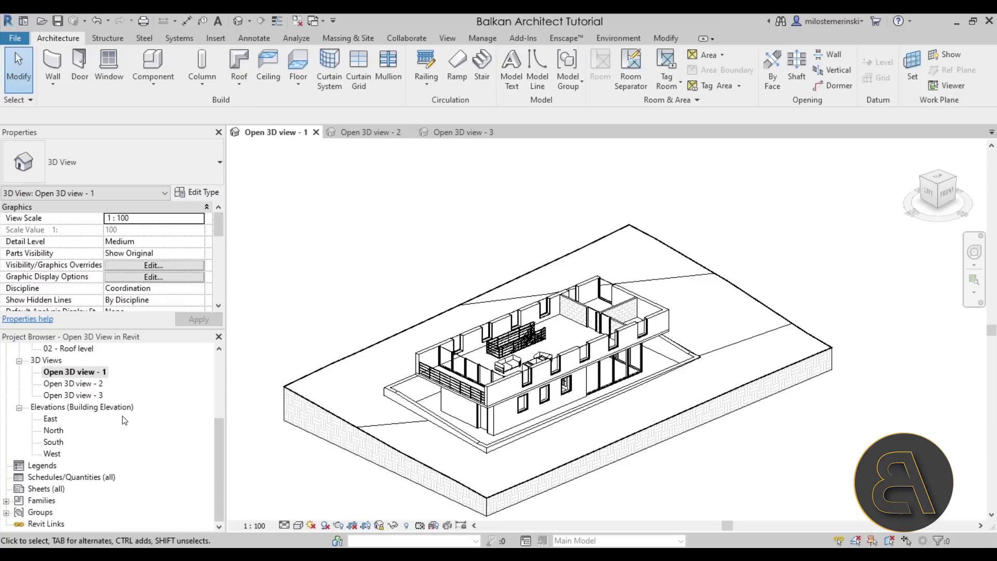
right_click(47, 487)
left_click(150, 410)
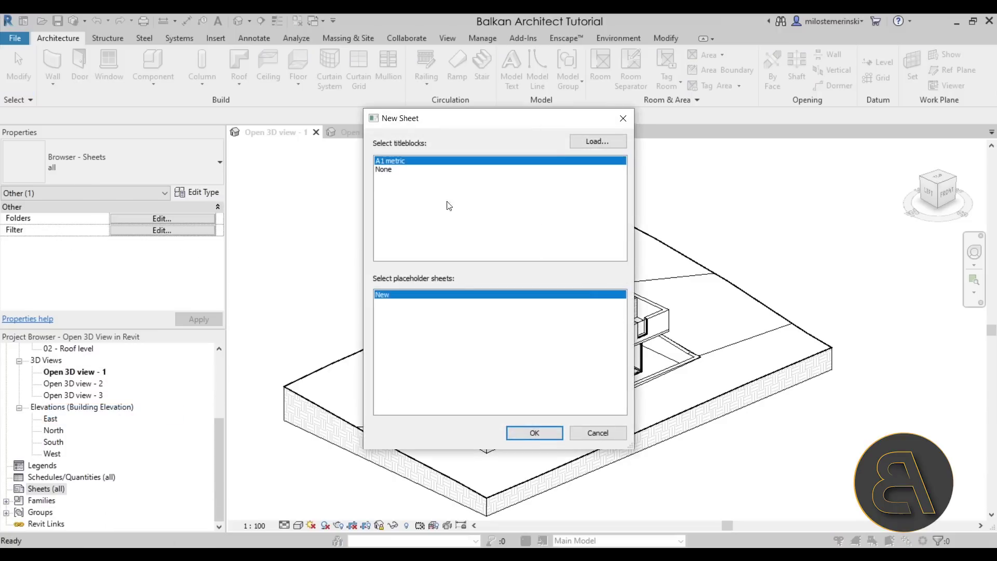
left_click(542, 438)
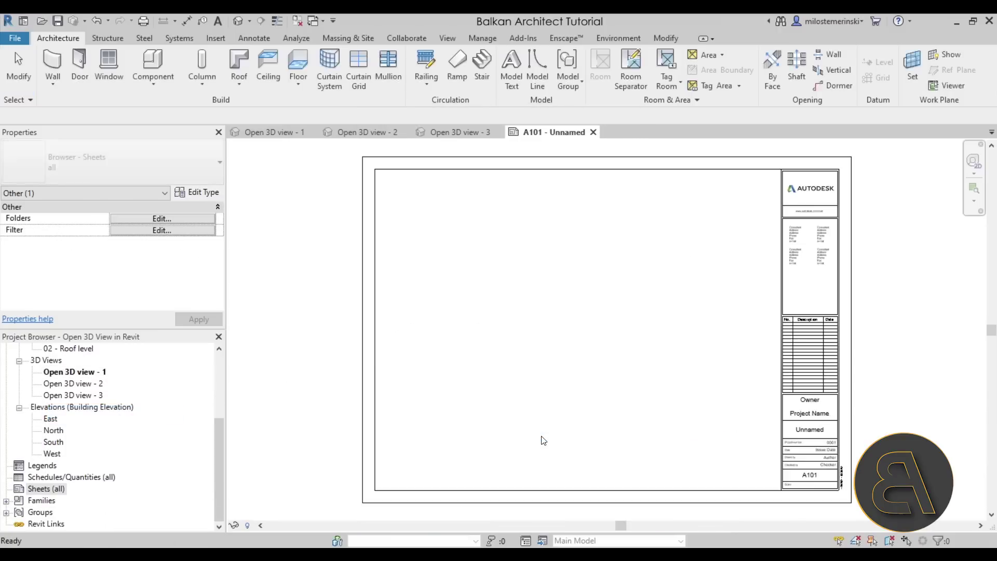
- Place "Open 3D view - 1" on the drawing area of sheet A101
scroll(102, 414, "up", 1)
scroll(103, 414, "up", 3)
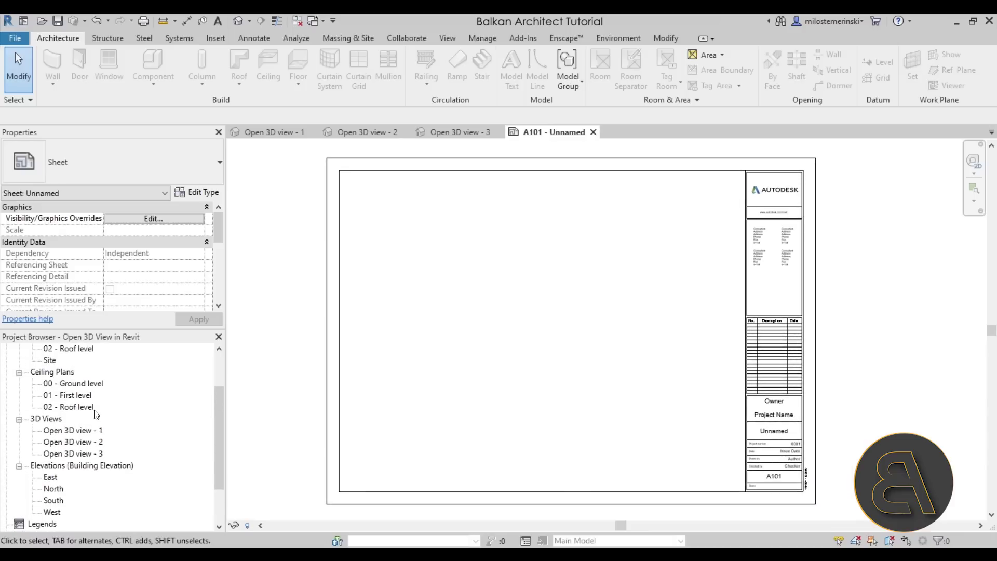
left_click(77, 436)
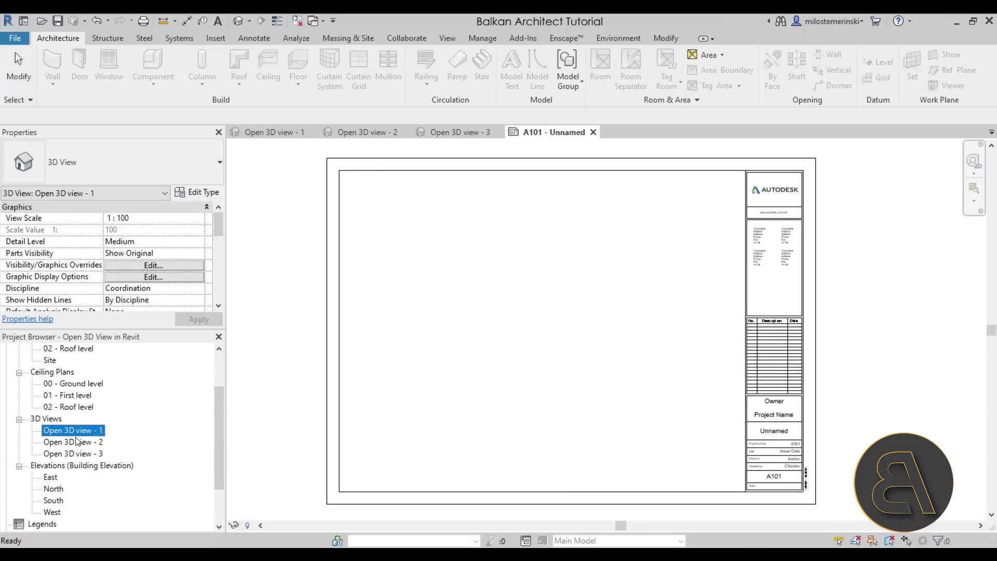
left_click(506, 348)
left_click(635, 404)
- Place "Open 3D view - 3" on the sheet, aligned over the far end of the house in "Open 3D view - 1"
scroll(474, 359, "up", 2)
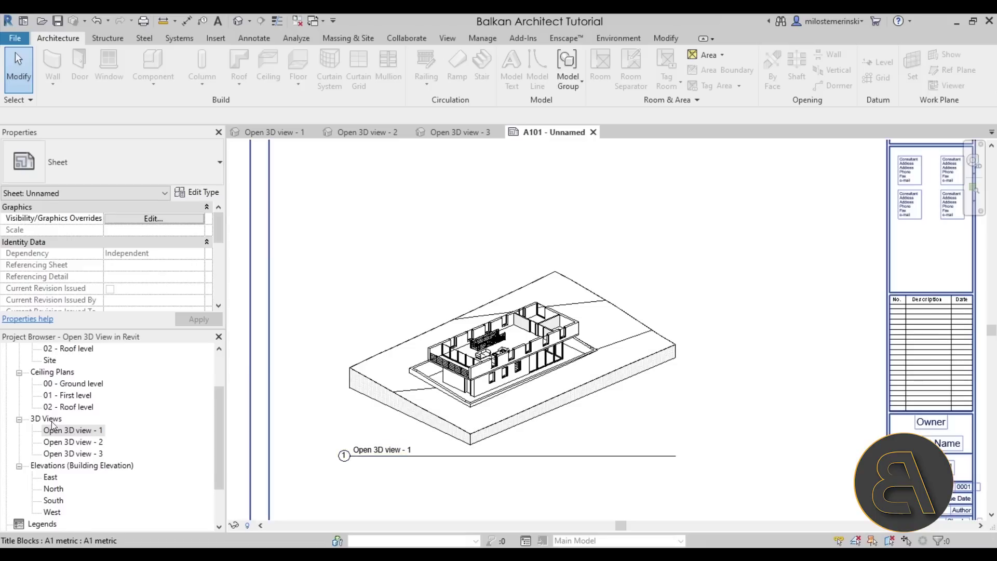
left_click(76, 443)
left_click(75, 454)
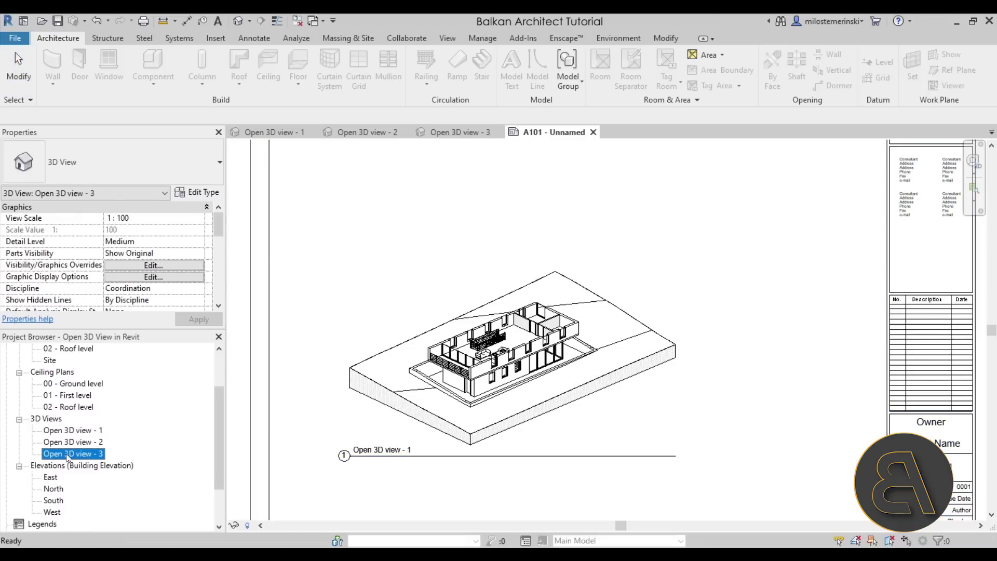
left_click_drag(503, 337, 506, 333)
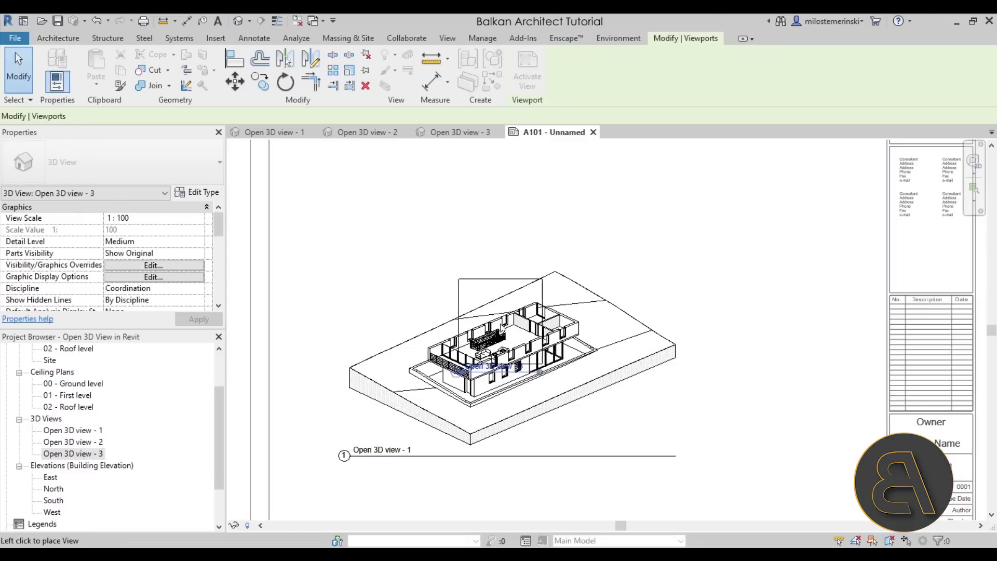
left_click(546, 312)
left_click(780, 408)
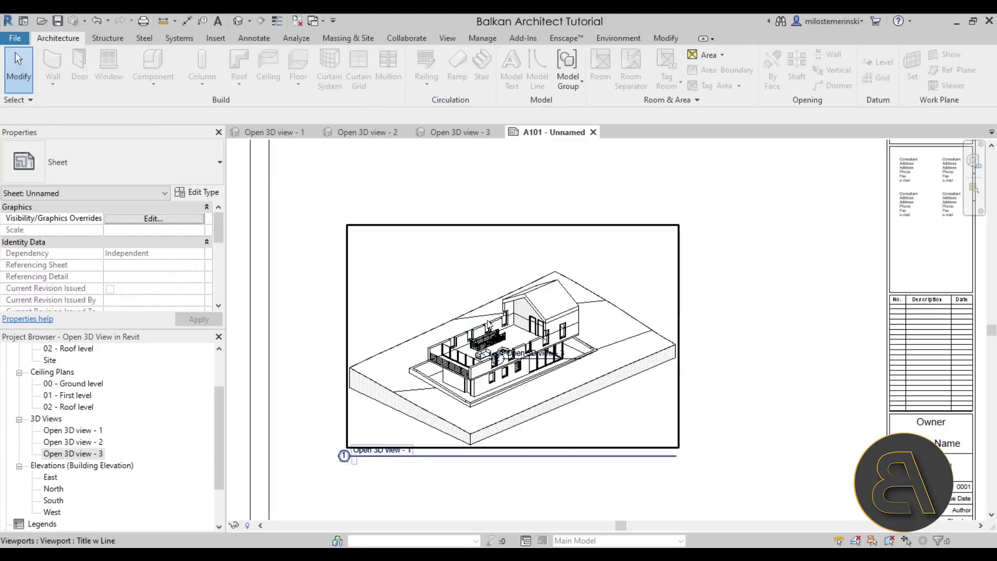
- Place "Open 3D view - 2" on the sheet so its roof and wall strip aligns over the back of the house
scroll(489, 325, "up", 3)
scroll(556, 297, "down", 2)
left_click_drag(78, 445, 436, 321)
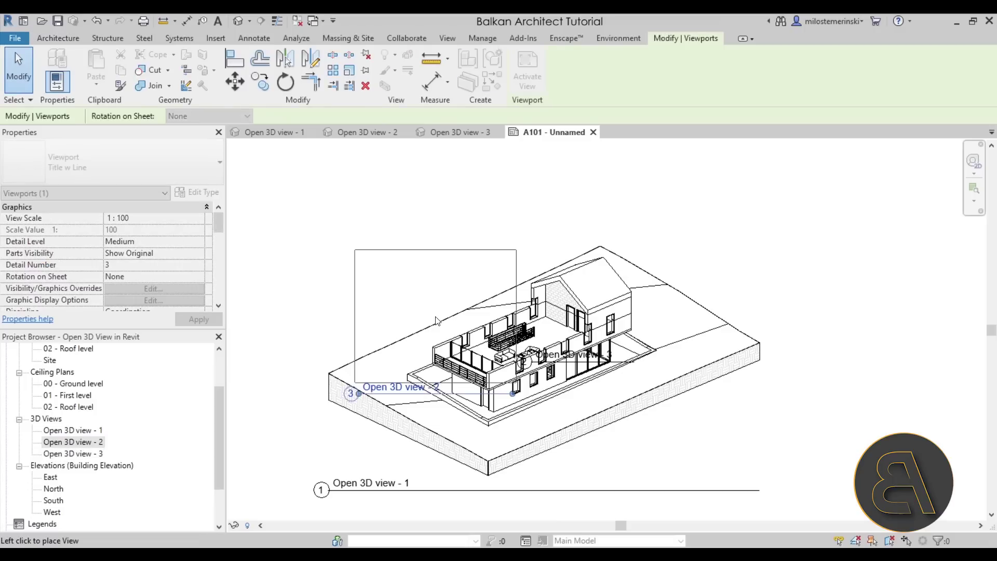
left_click(511, 328)
key("Escape")
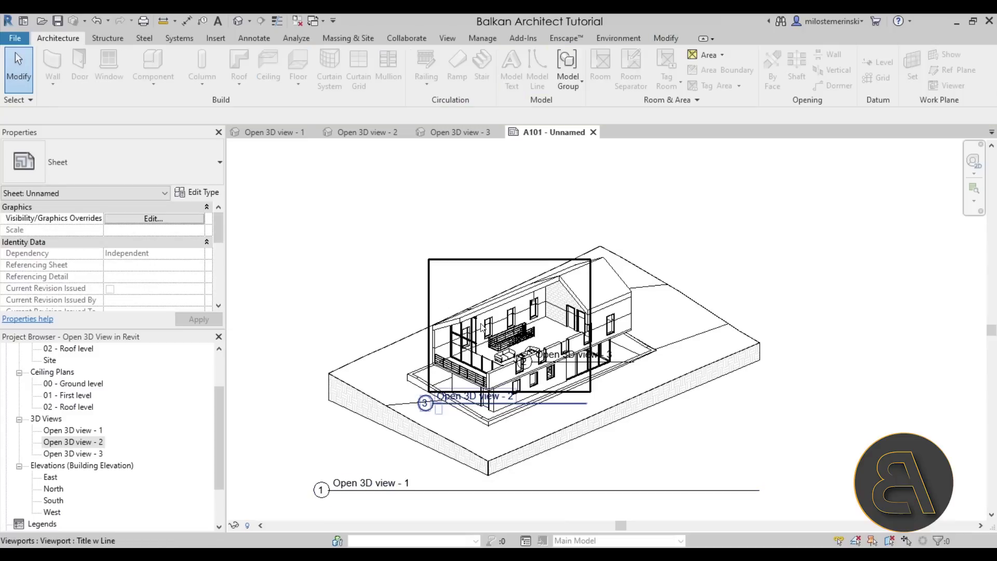
- Change all three viewports on the sheet to the No Title viewport type and clear the selection
scroll(480, 327, "up", 3)
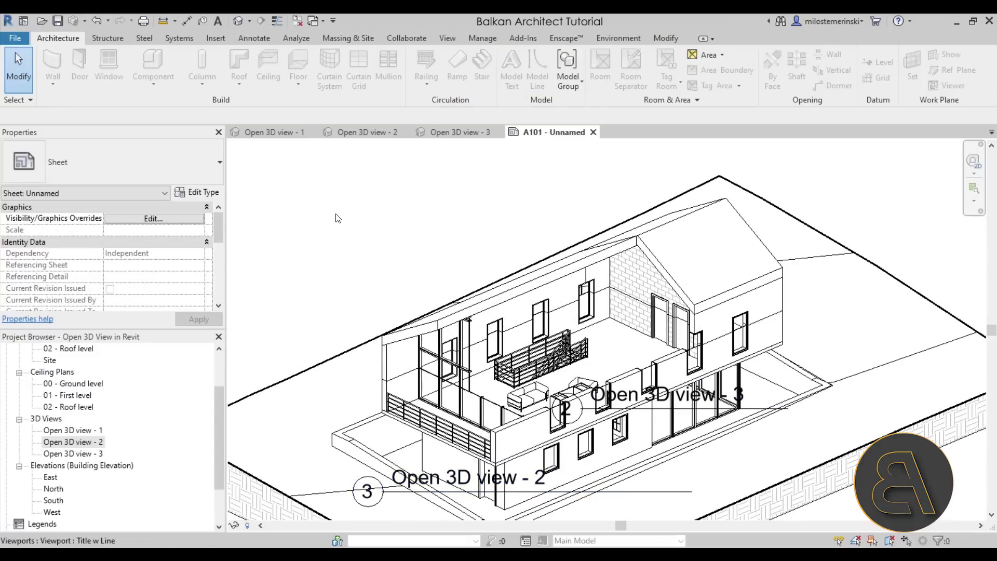
scroll(346, 241, "down", 3)
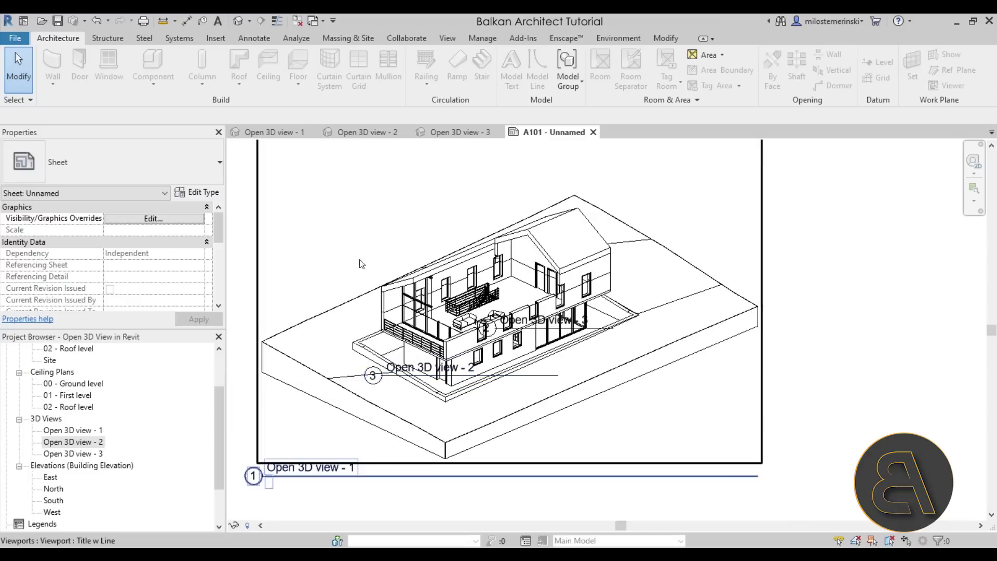
scroll(600, 390, "down", 2)
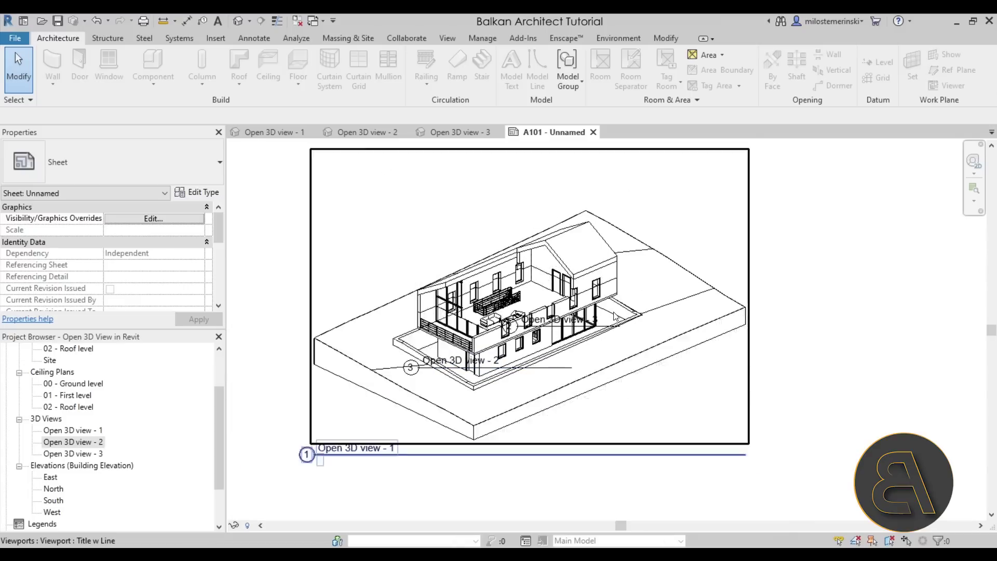
left_click_drag(735, 512, 390, 423)
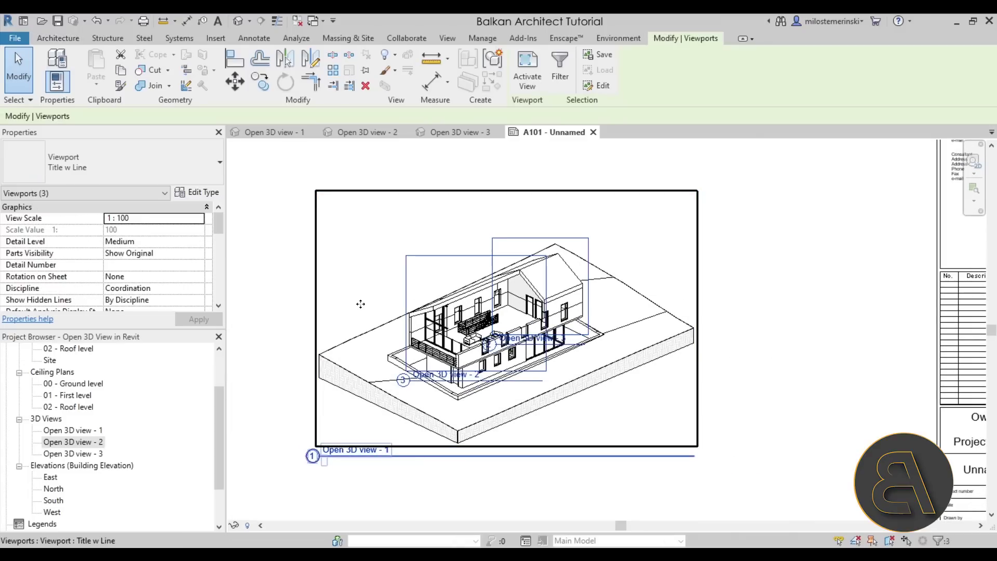
left_click(104, 176)
left_click(43, 226)
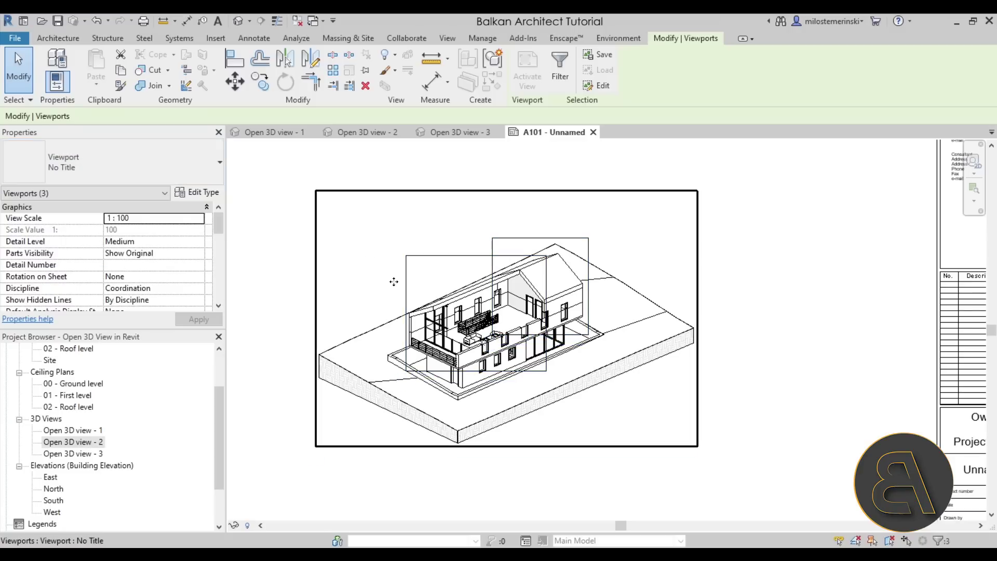
left_click(344, 255)
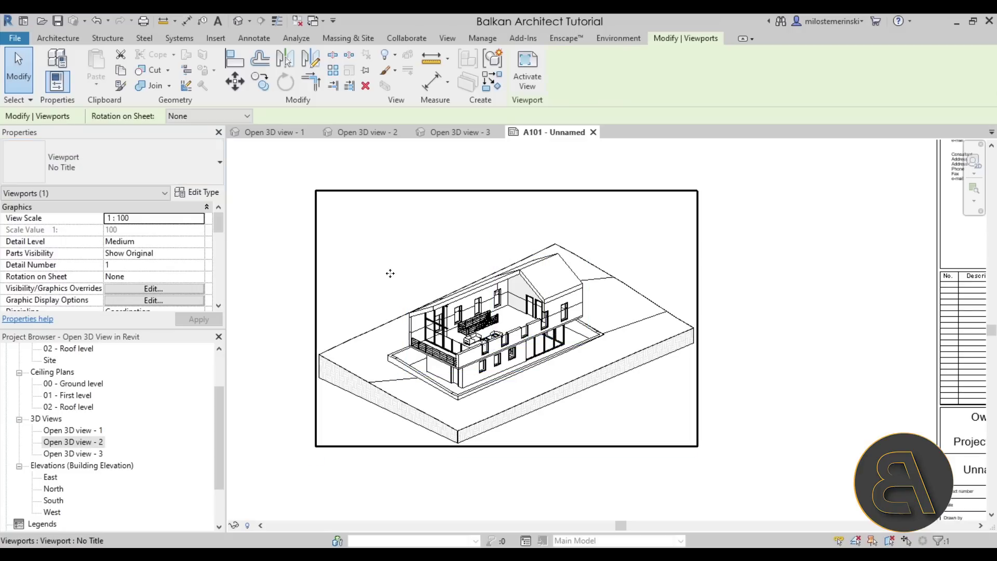
left_click(853, 334)
- Examine the cut lines where the overlapping viewports meet on sheet A101 and compare them with the separate 3D views
scroll(863, 312, "up", 3)
mouse_move(876, 274)
middle_mouse_down()
mouse_move(909, 285)
mouse_move(856, 286)
middle_mouse_up()
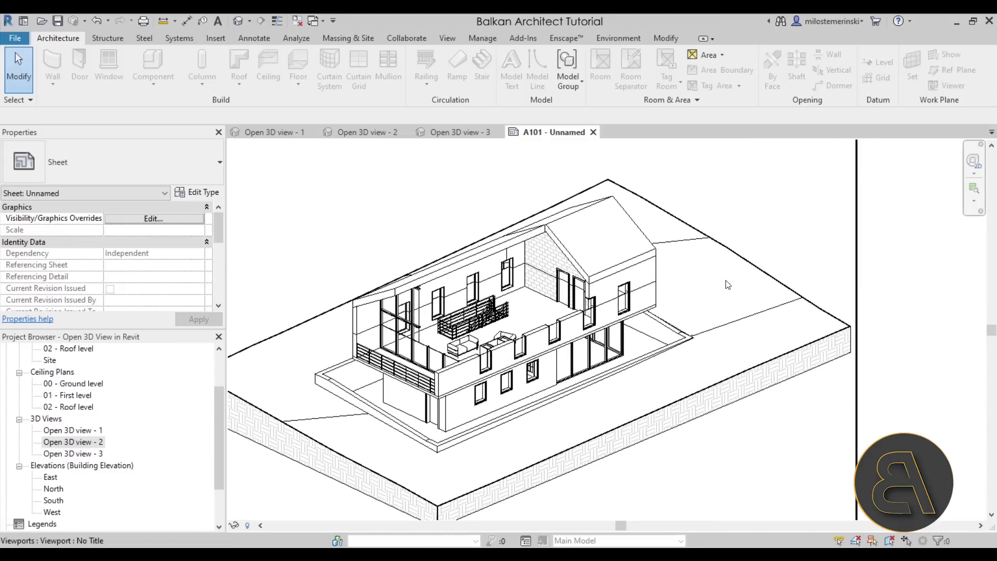
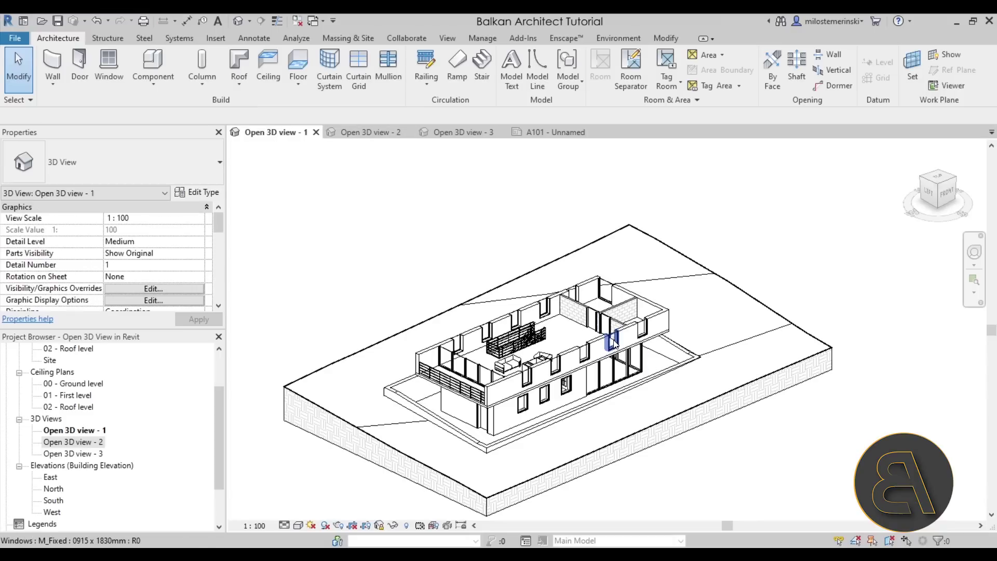
scroll(499, 382, "up", 3)
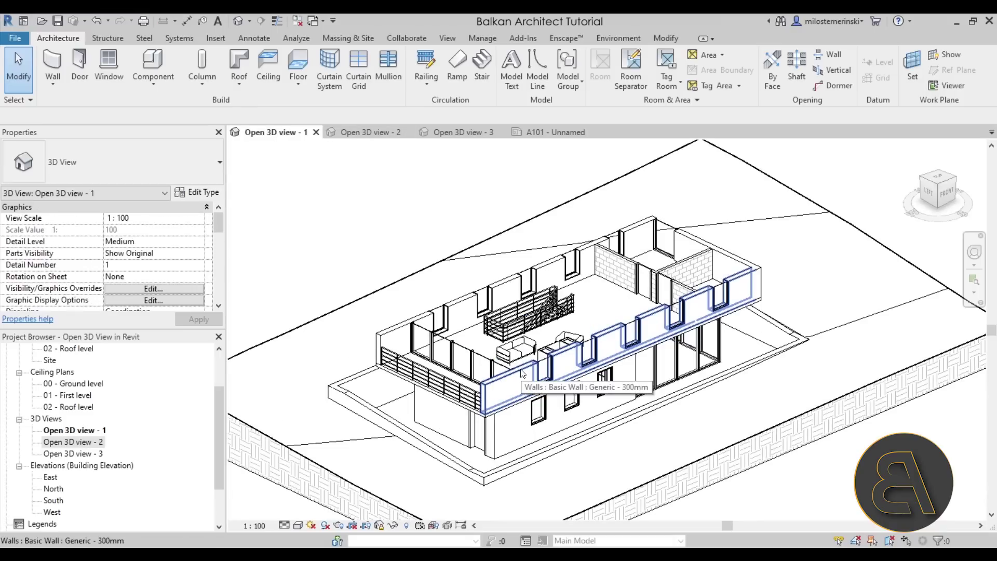
left_click(380, 132)
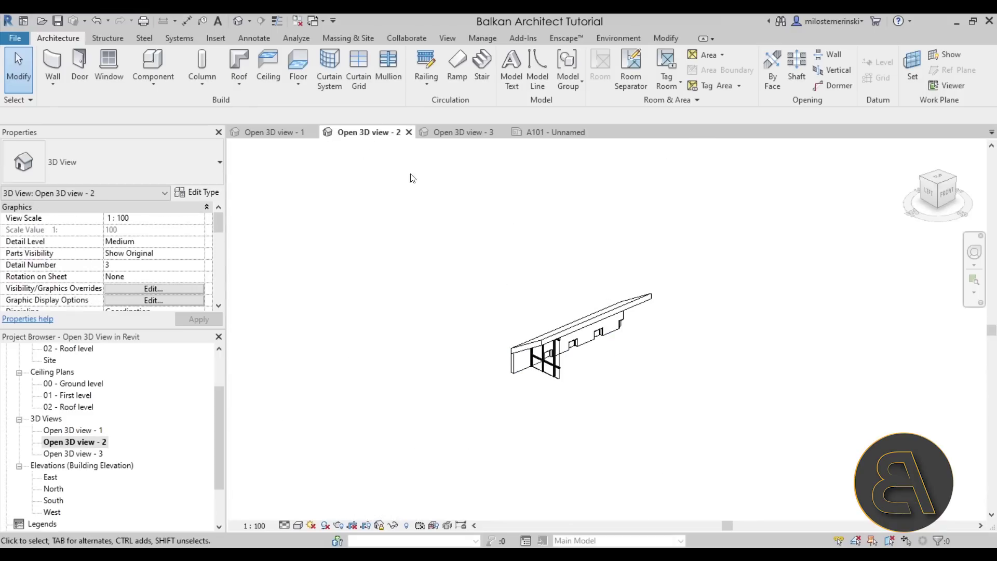
left_click(569, 132)
scroll(618, 311, "up", 2)
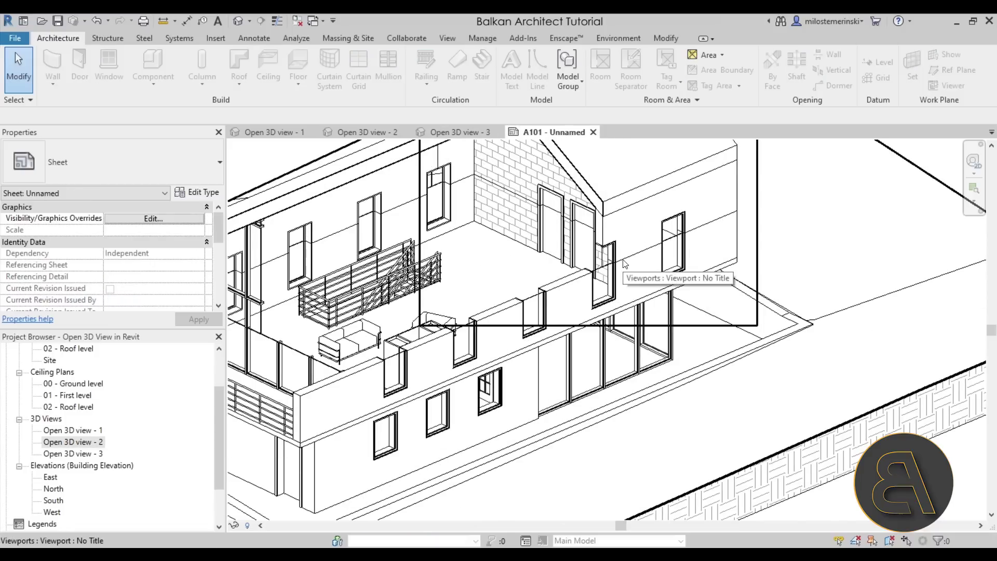
middle_click_drag(717, 223, 709, 251)
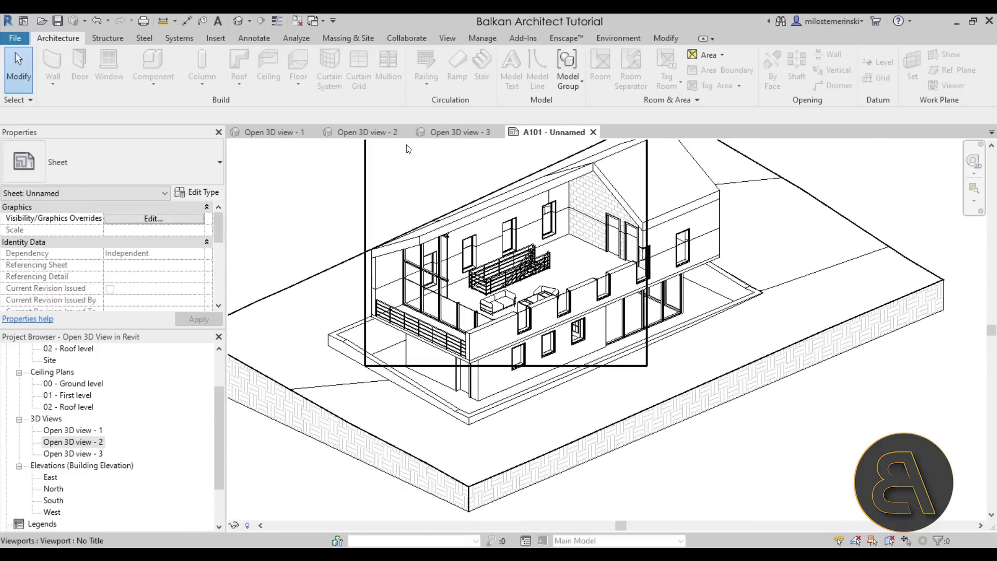
left_click(263, 132)
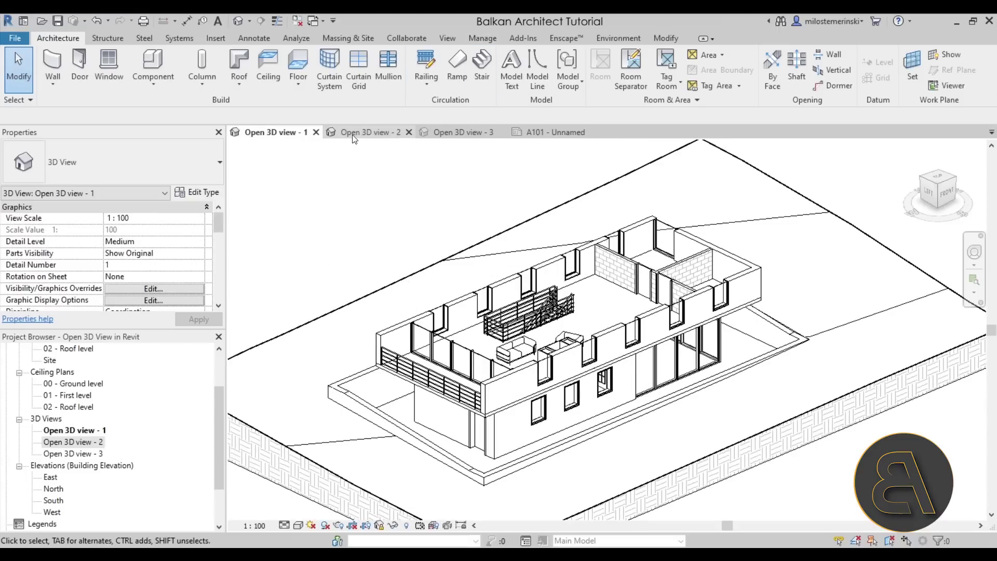
- In "Open 3D view - 3", apply Linework with the <Invisible lines> style to the bottom cut edges of the front wall
left_click(369, 132)
left_click(464, 133)
scroll(618, 332, "up", 3)
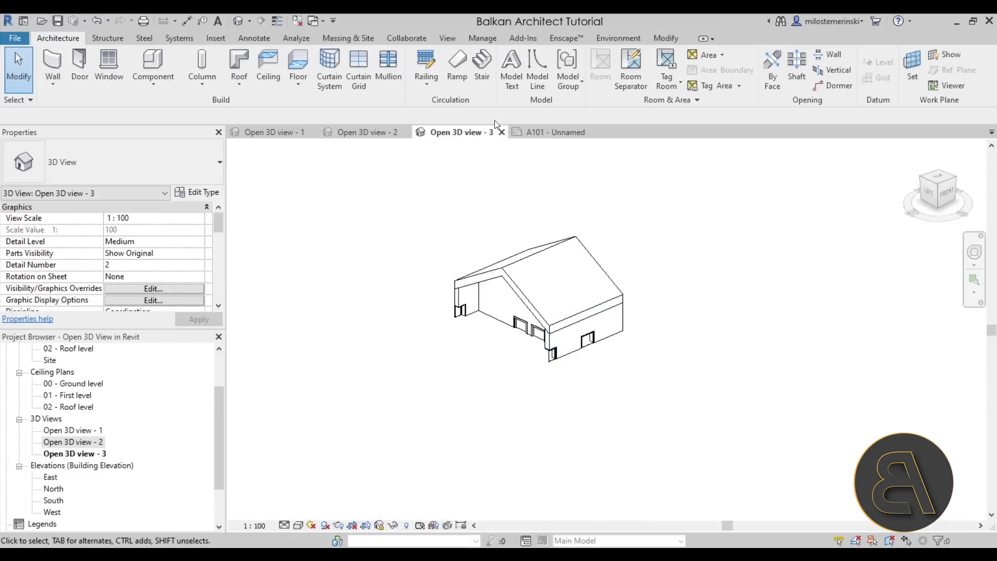
left_click(677, 38)
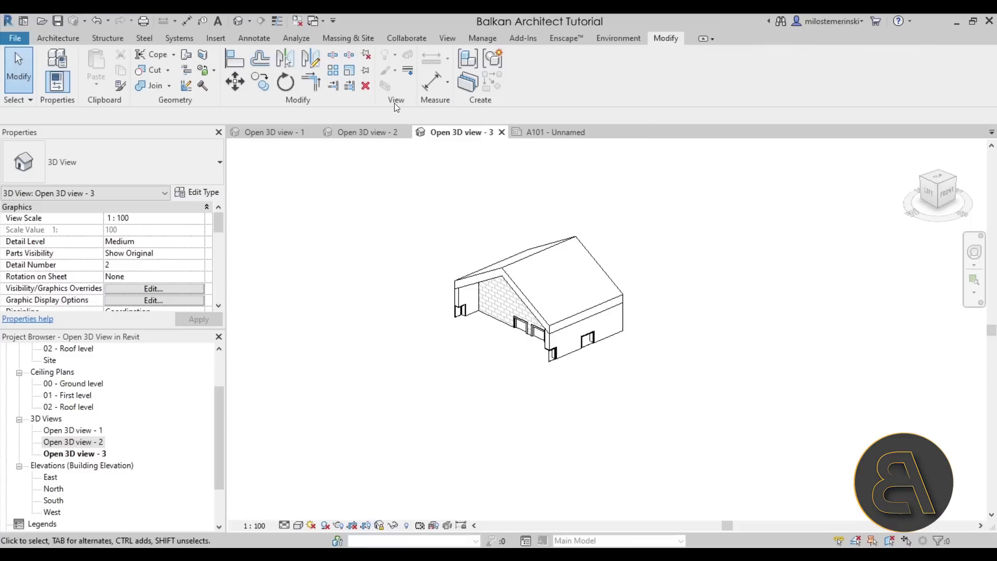
left_click(409, 73)
left_click(568, 77)
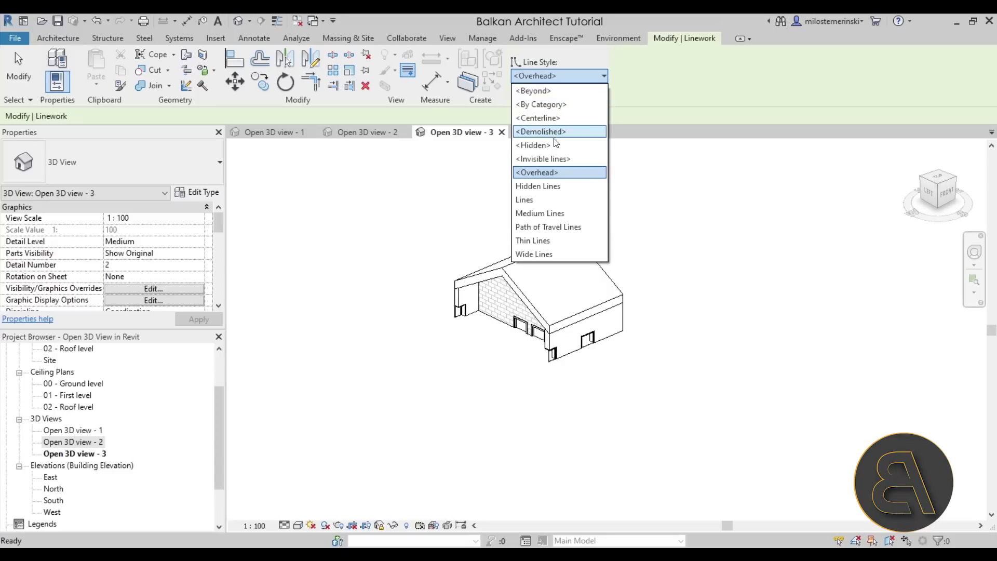
left_click(552, 159)
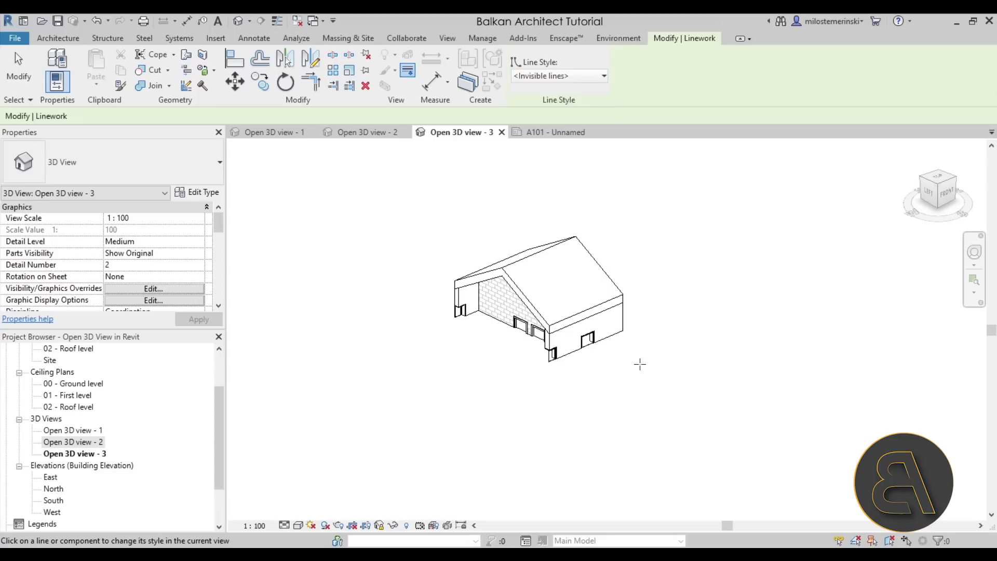
left_click(613, 339)
scroll(616, 341, "up", 5)
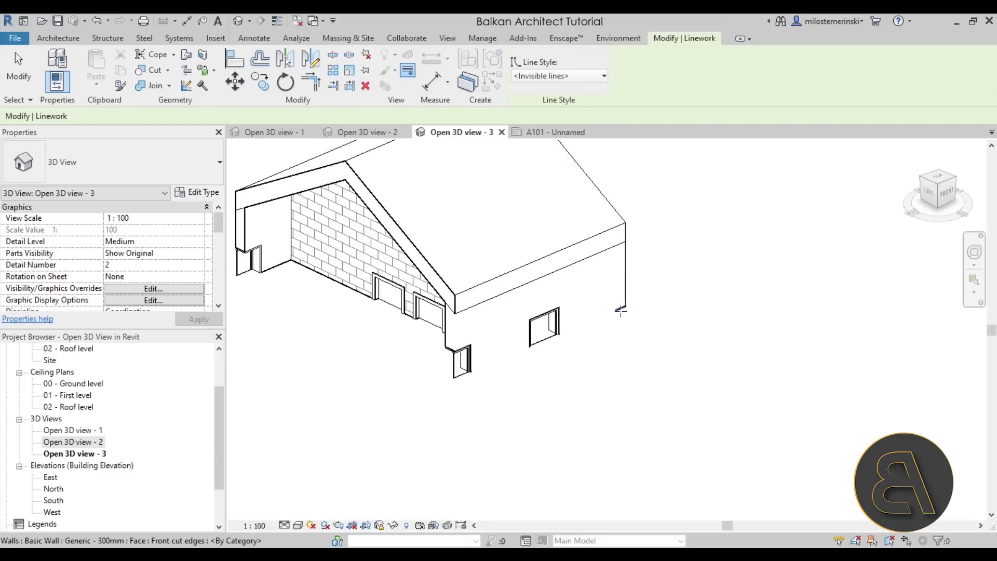
scroll(637, 318, "down", 1)
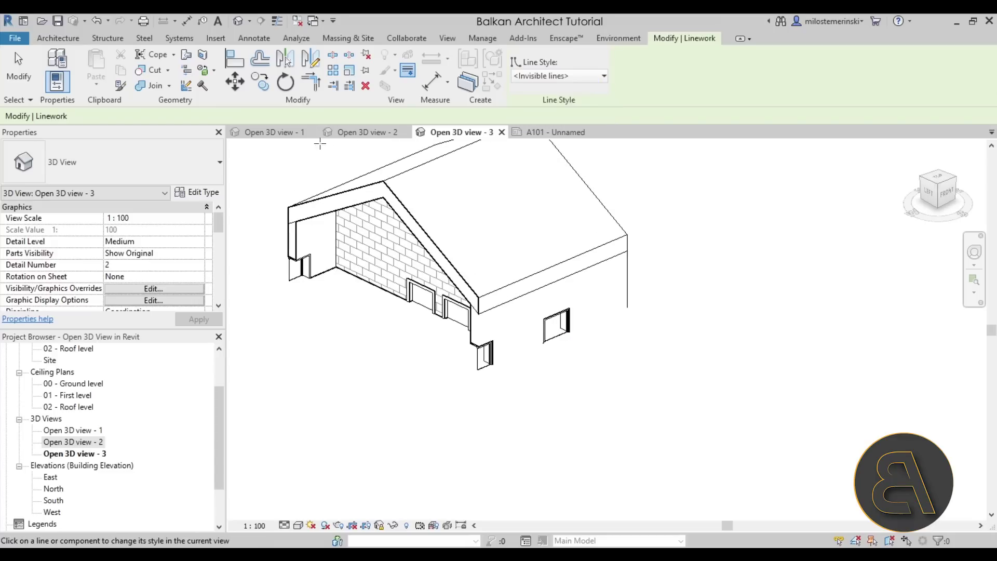
- Inspect the remaining cut lines around the front wall's windows on sheet A101, and return to "Open 3D view - 3"
left_click(548, 132)
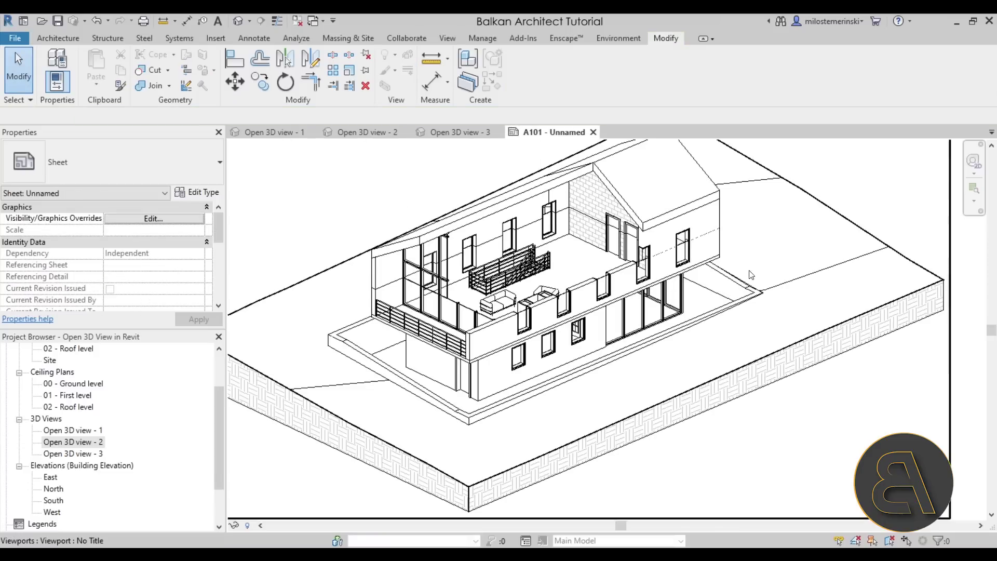
scroll(712, 244, "up", 6)
scroll(712, 244, "up", 2)
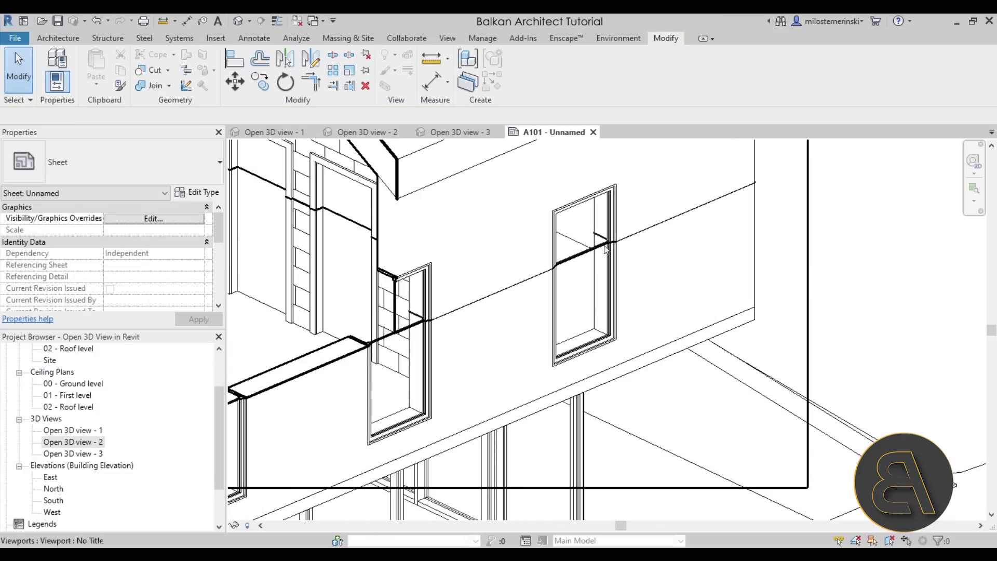
left_click(462, 132)
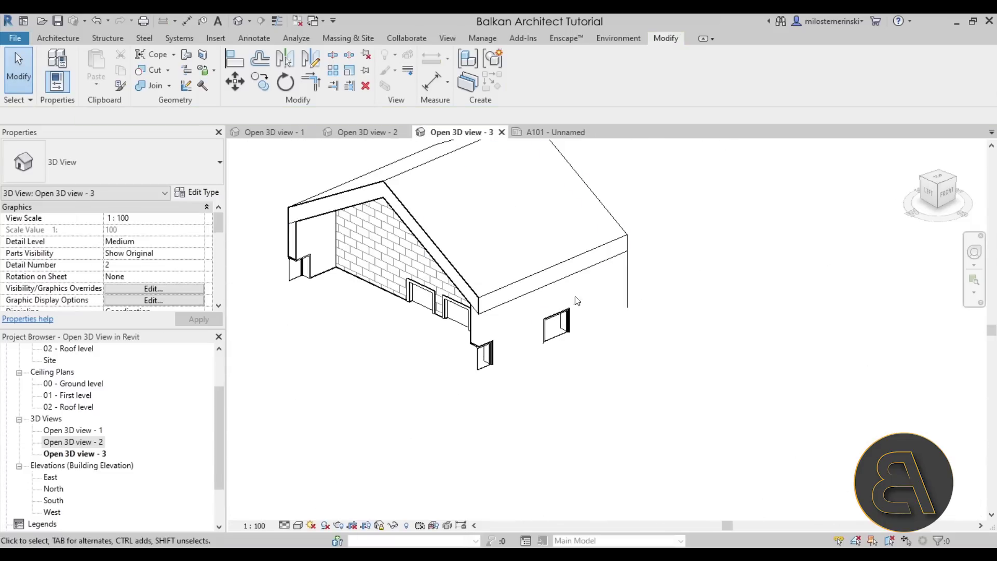
- In "Open 3D view - 3", apply Linework with <Invisible lines> to the lower cut edges of the front wall's two windows
left_click(408, 70)
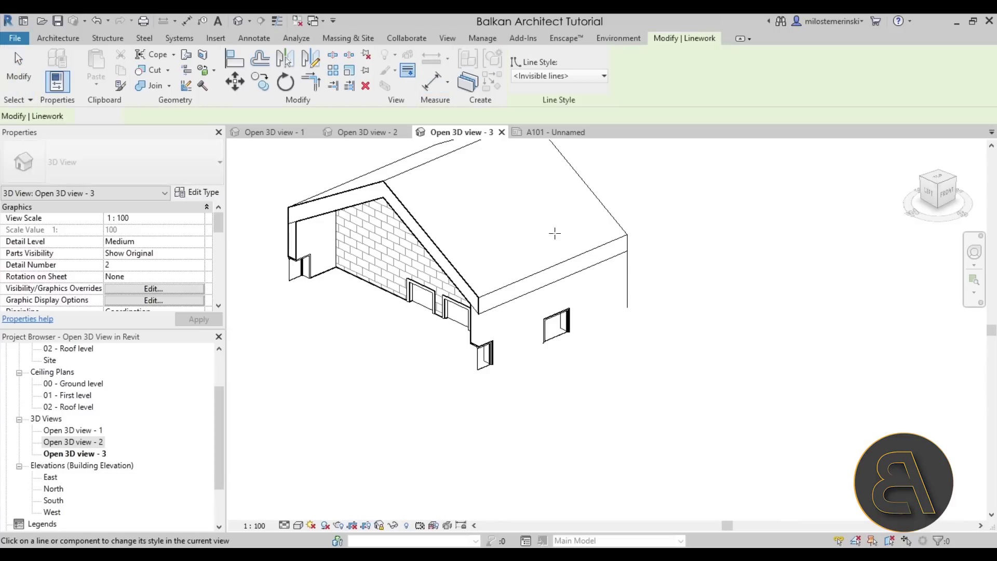
left_click(561, 339)
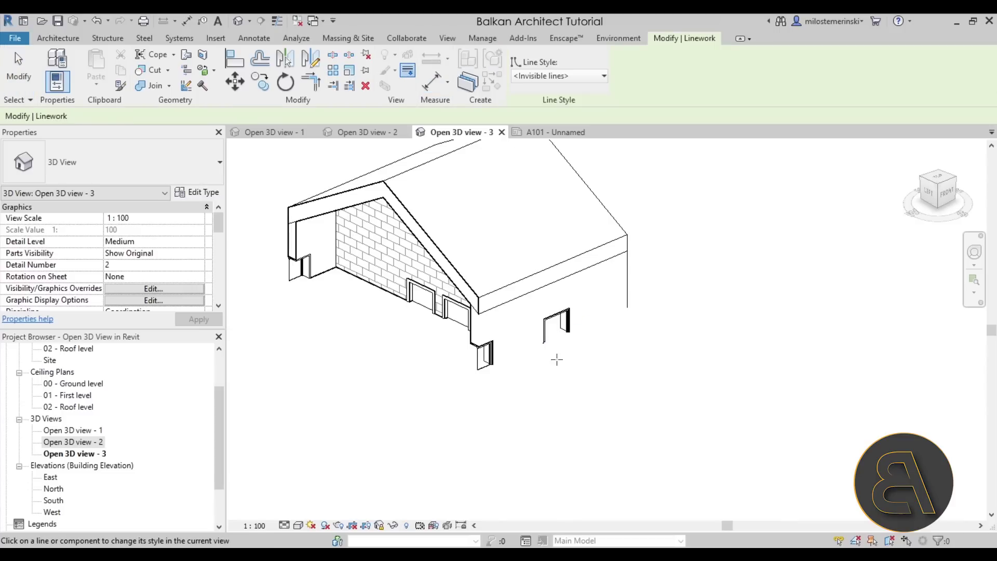
scroll(493, 373, "up", 3)
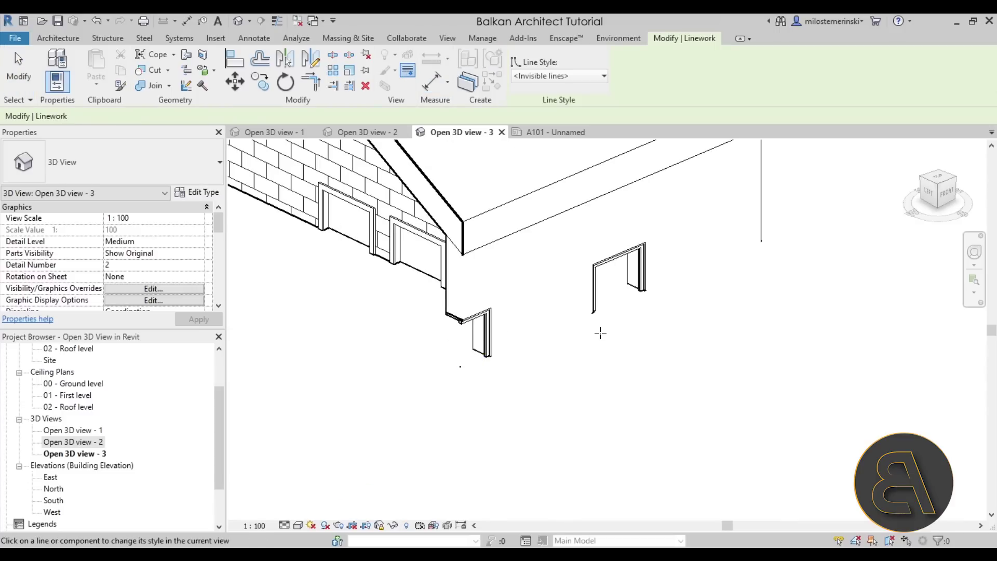
scroll(575, 345, "down", 2)
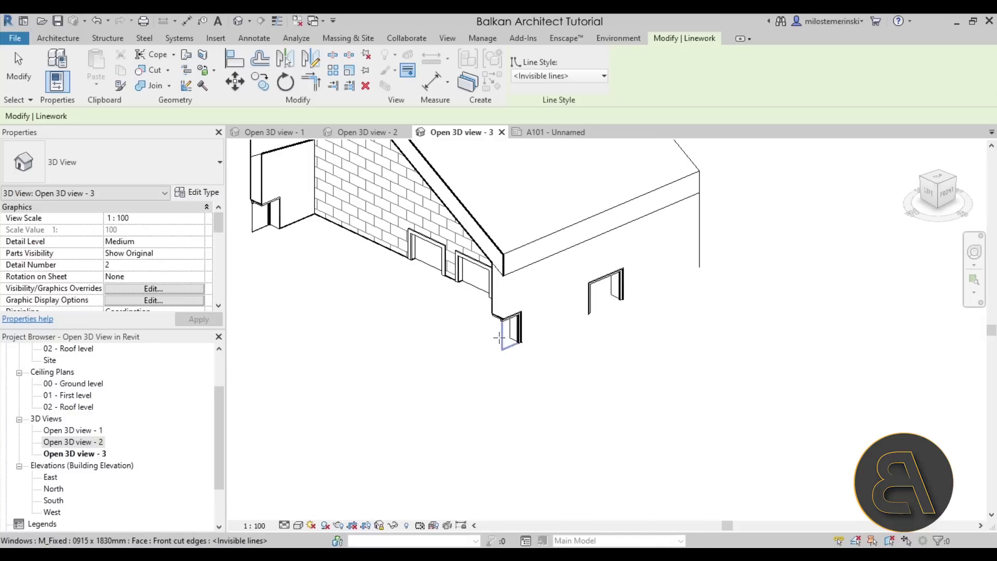
scroll(500, 336, "up", 4)
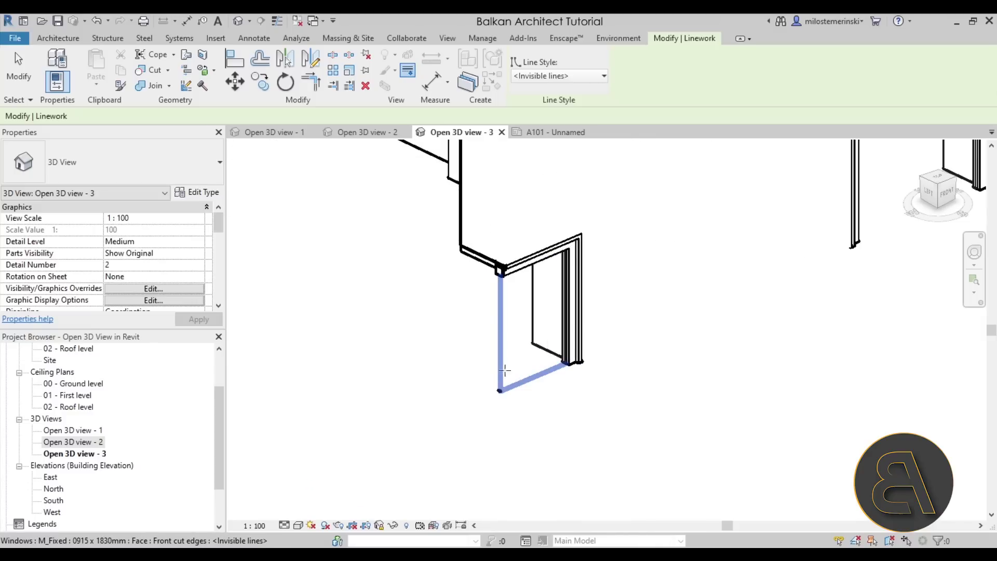
scroll(520, 364, "down", 4)
middle_click_drag(624, 363, 754, 315)
scroll(535, 371, "up", 5)
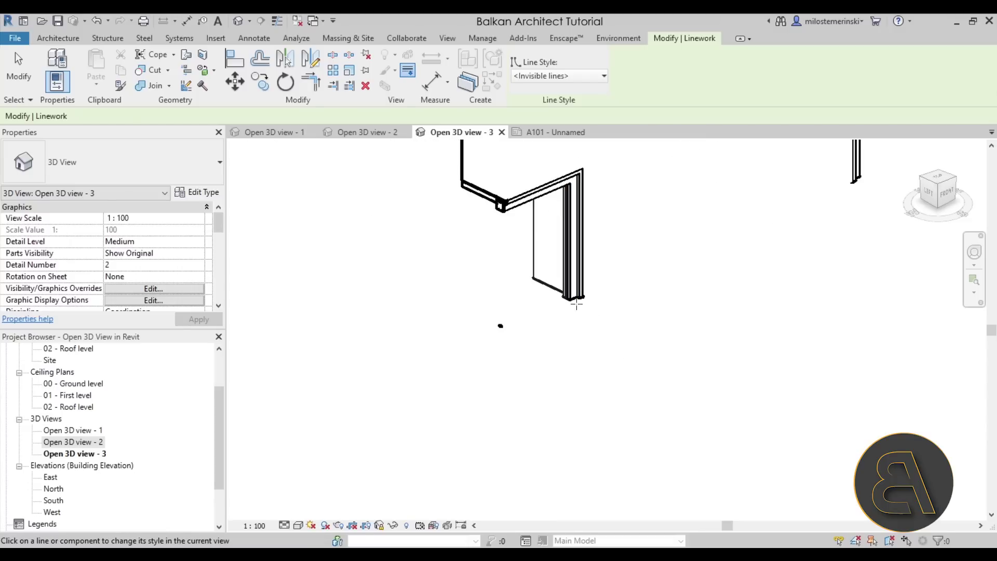
scroll(576, 304, "up", 3)
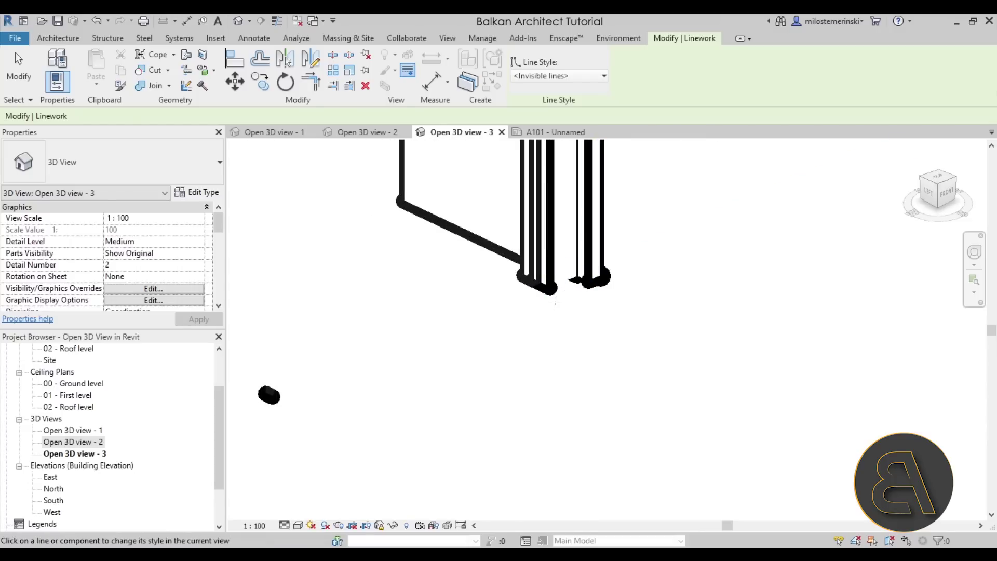
scroll(626, 350, "down", 3)
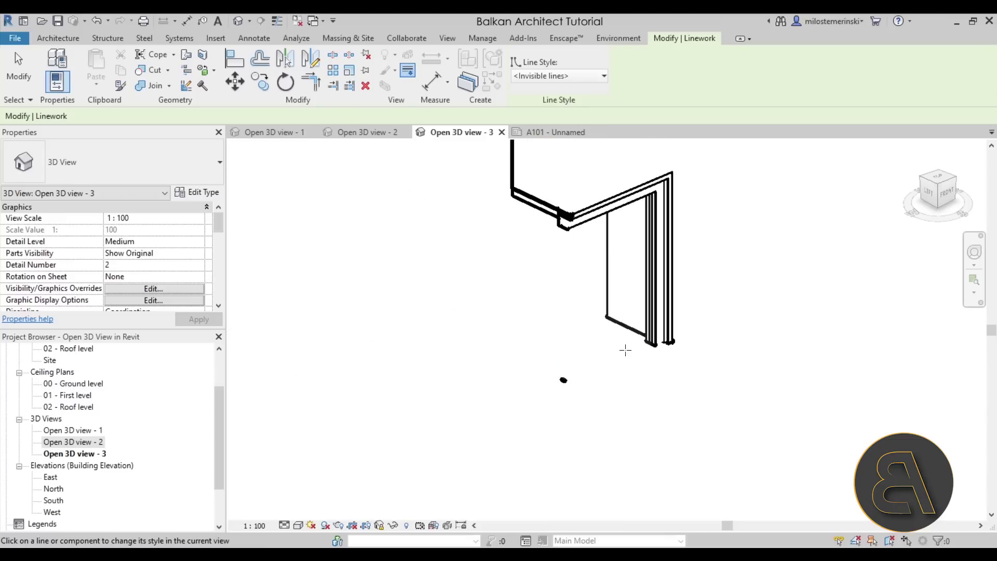
scroll(626, 350, "down", 2)
scroll(521, 362, "down", 1)
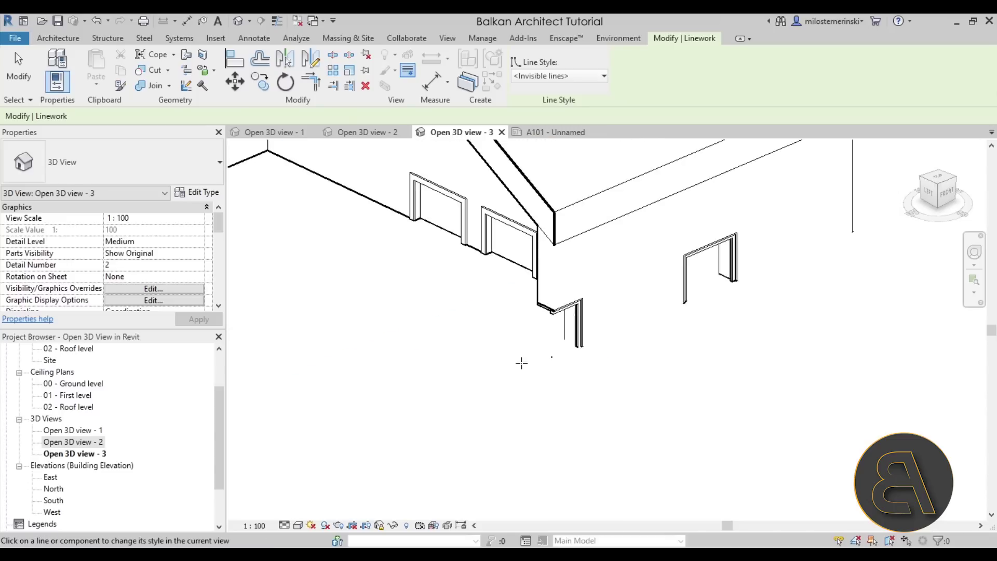
middle_click_drag(521, 362, 520, 346)
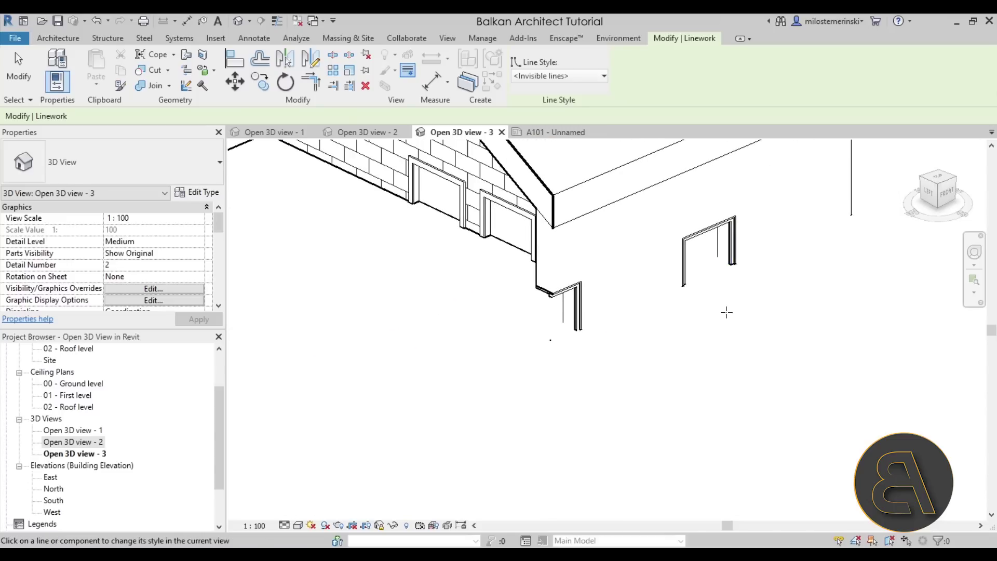
- Apply invisible linework to the bottom cut edges of the block partition and back wall and to the back window's front cut edges
scroll(727, 313, "down", 2)
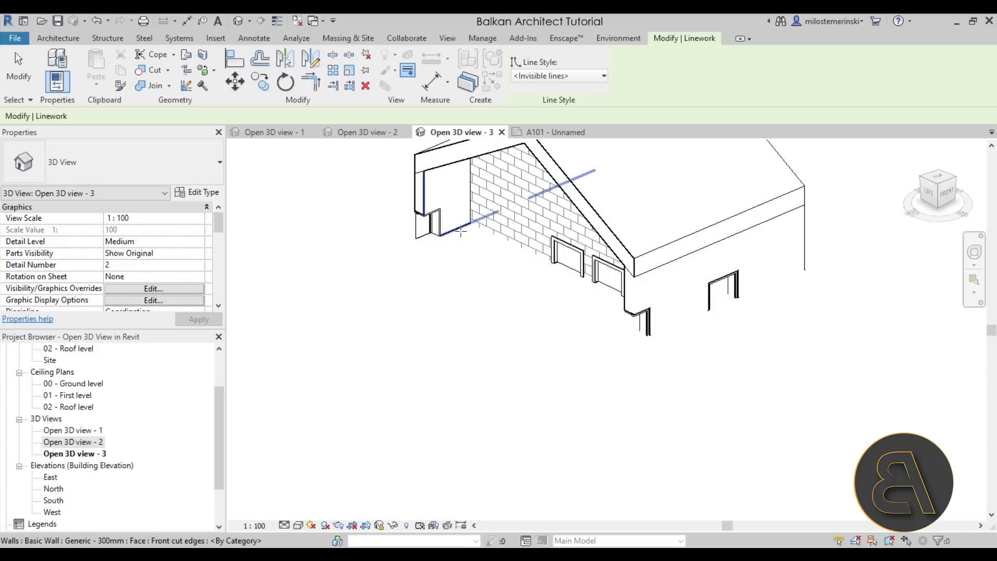
scroll(479, 262, "up", 2)
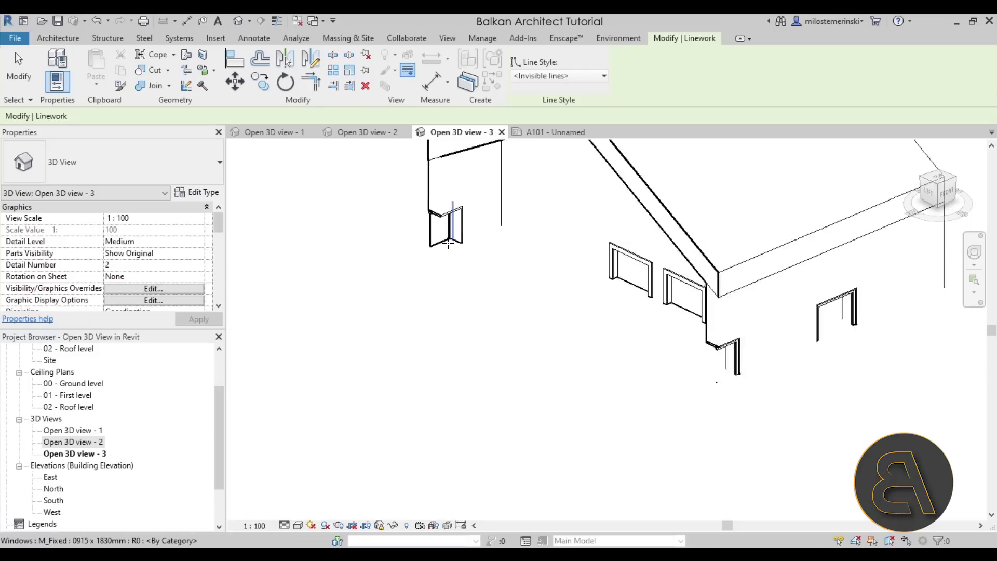
scroll(449, 244, "up", 1)
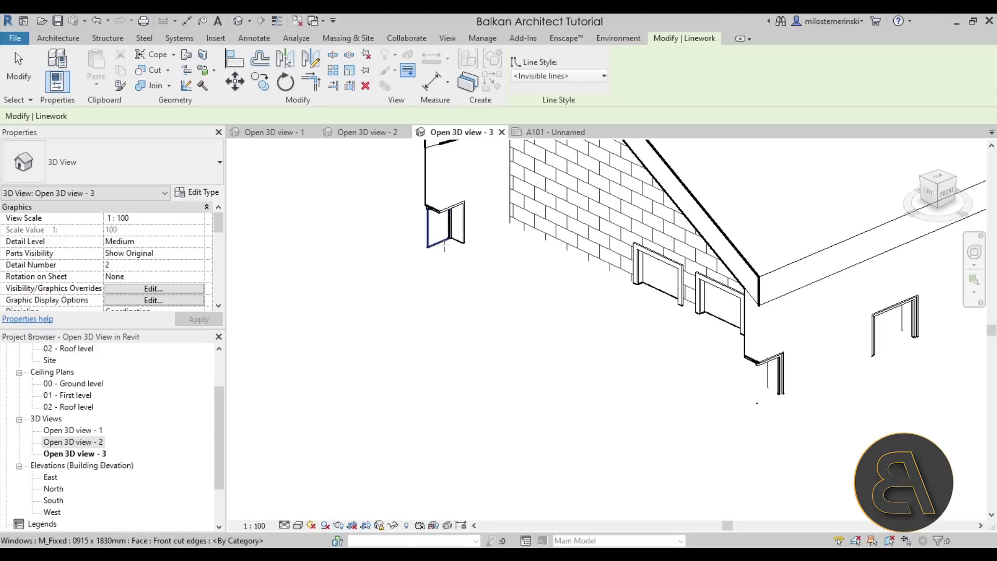
scroll(526, 293, "down", 3)
scroll(644, 284, "up", 3)
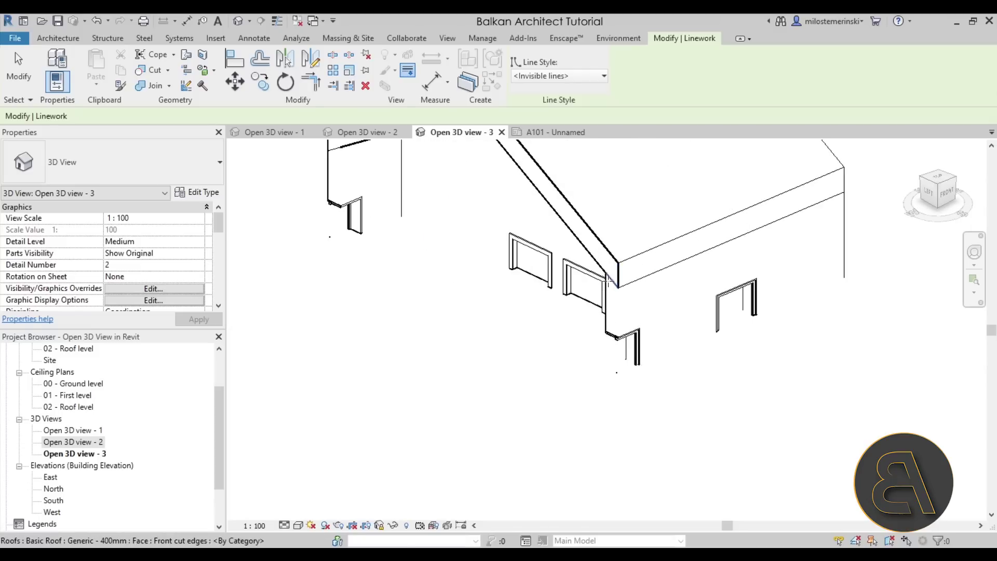
- Hide the bottom cut edges of the two door openings in the block partition with invisible linework
scroll(514, 272, "up", 4)
left_click(500, 270)
left_click(658, 344)
left_click(737, 373)
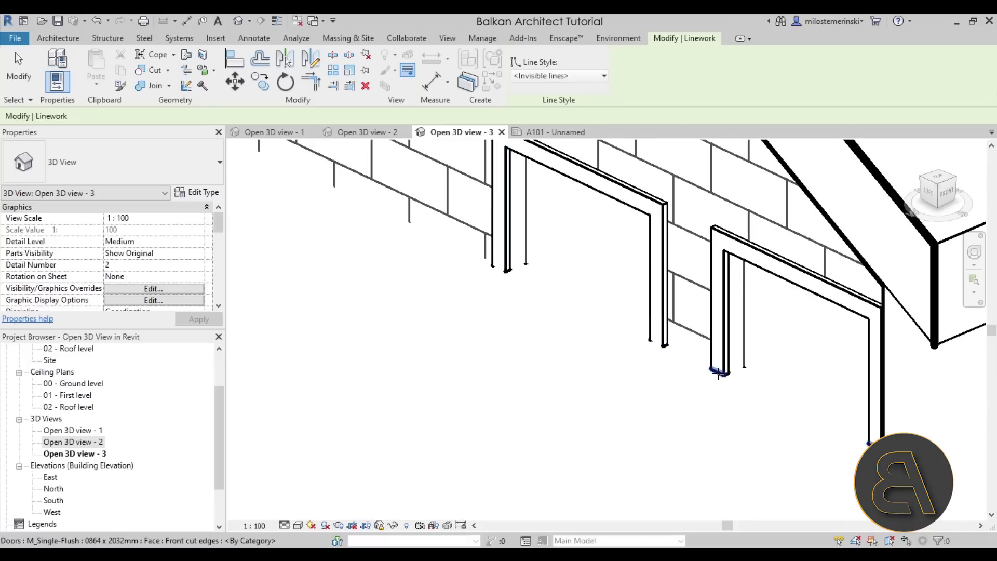
scroll(612, 338, "down", 5)
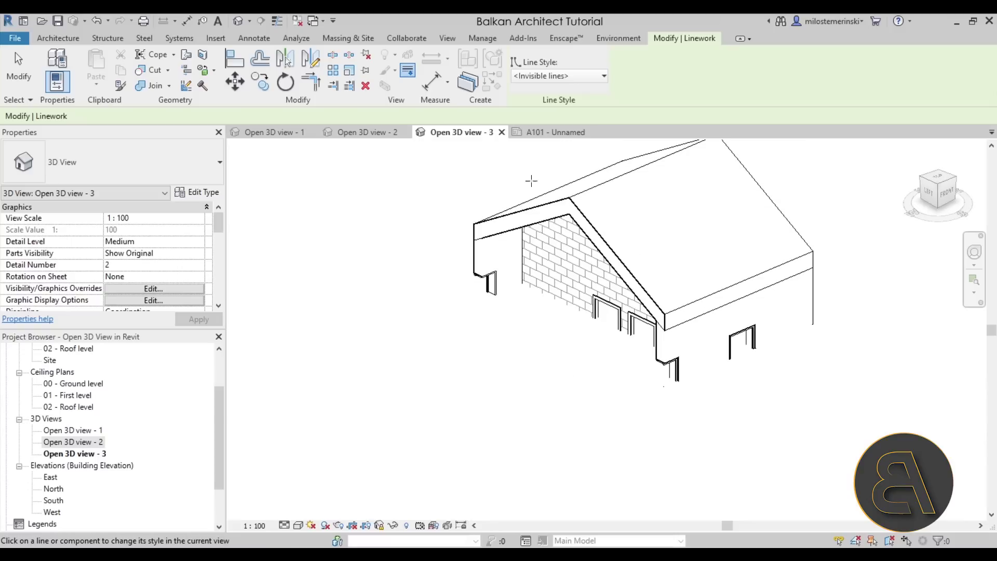
- Check the remaining cut lines on sheet A101, and hide the wall's bottom cut edges in "Open 3D view - 2" with <Invisible lines> Linework
left_click(554, 132)
scroll(563, 311, "down", 2)
scroll(563, 311, "down", 3)
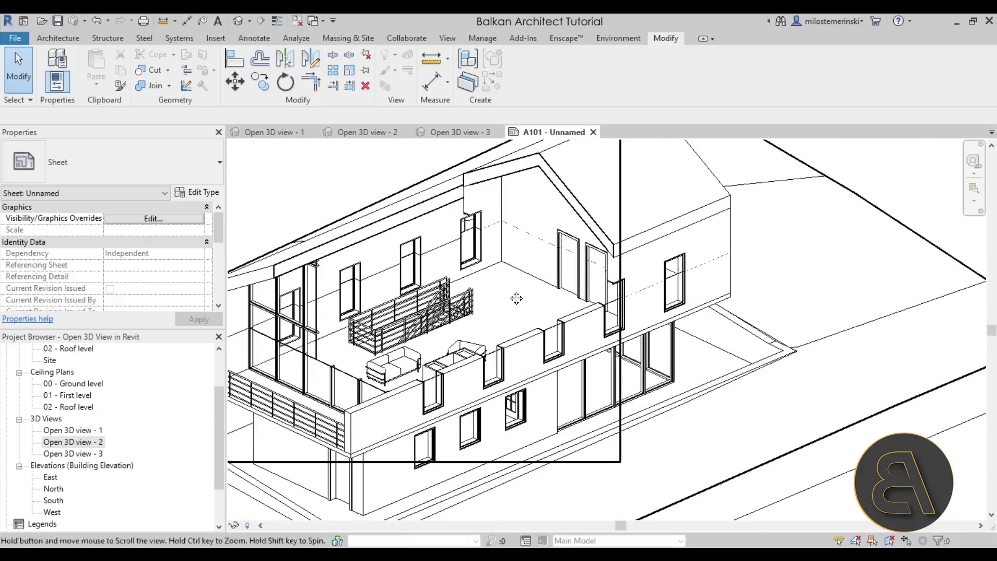
scroll(570, 357, "up", 4)
scroll(570, 358, "down", 3)
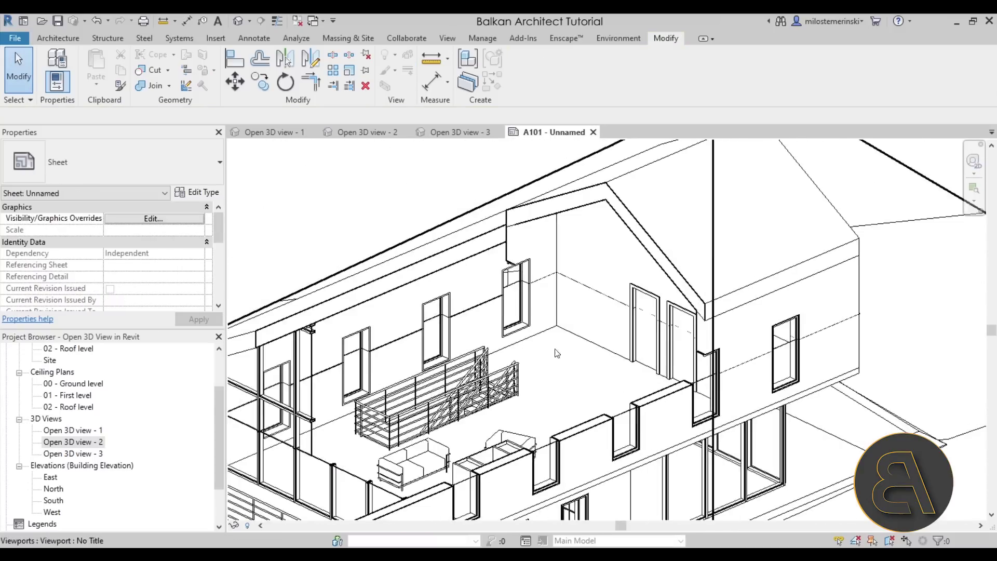
left_click(456, 133)
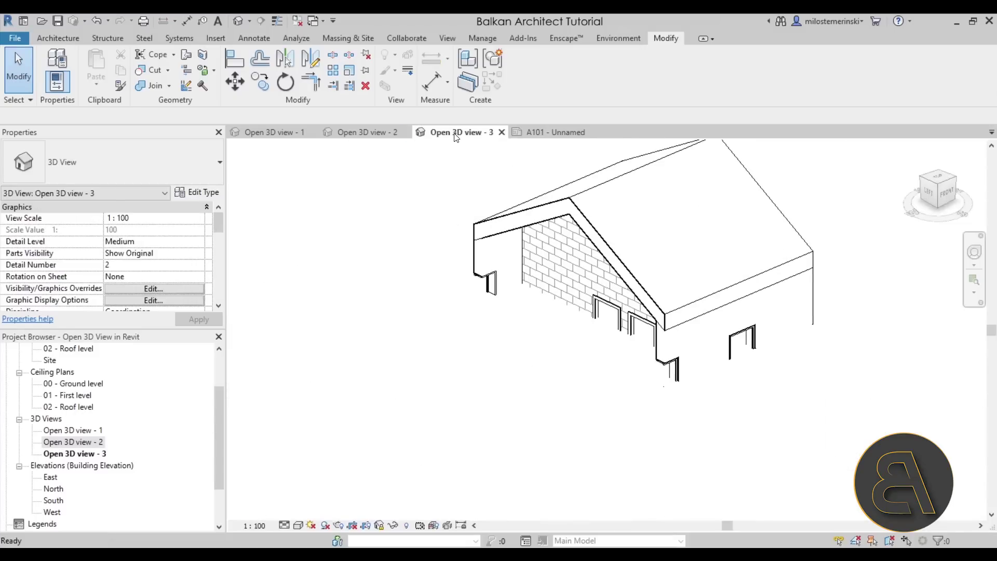
left_click(369, 133)
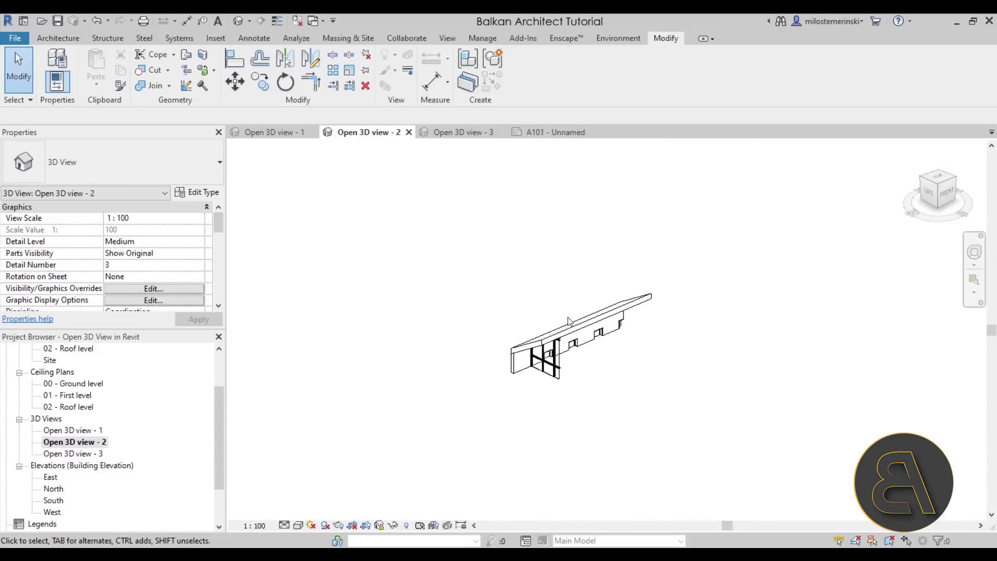
left_click(409, 70)
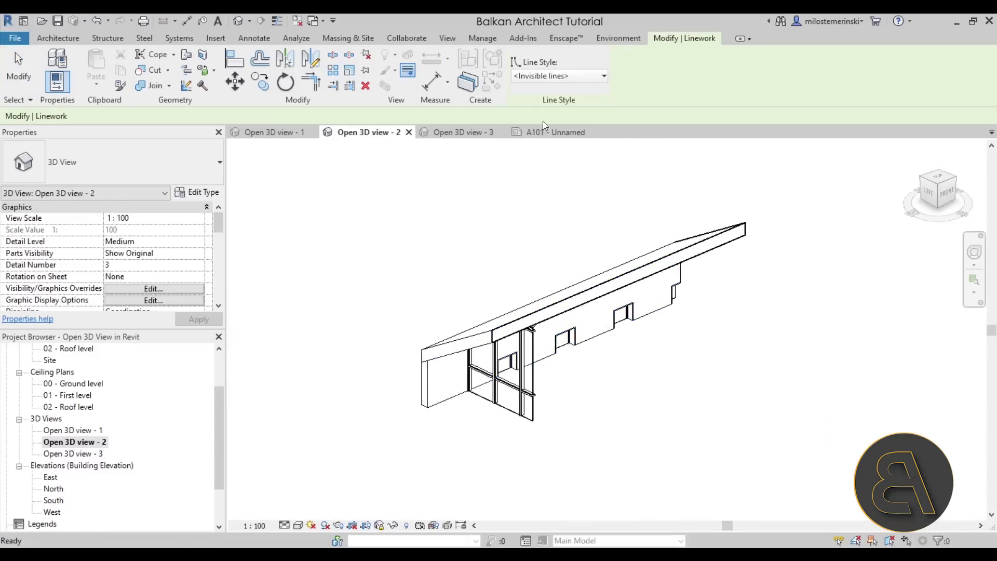
left_click(655, 311)
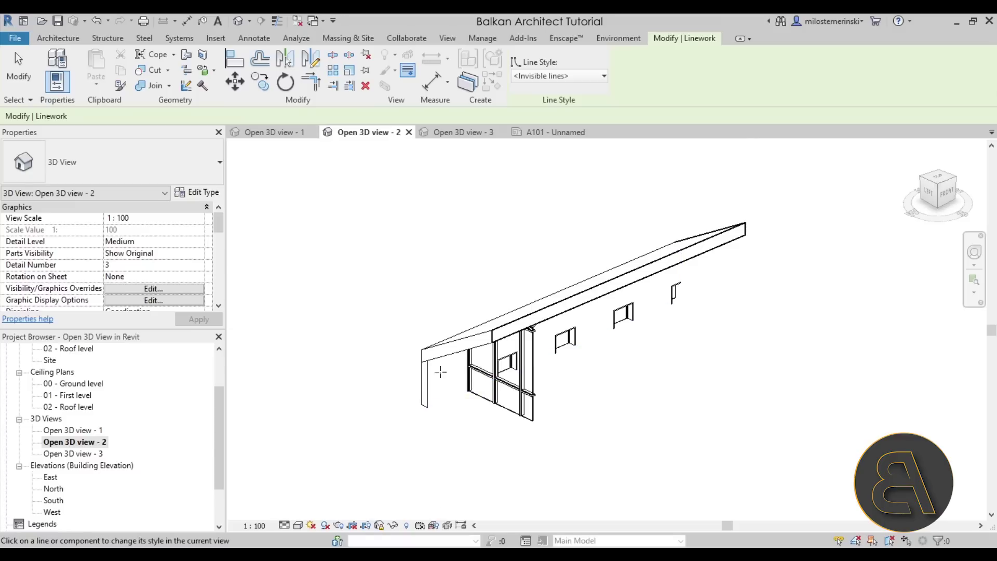
- Examine on sheet A101 how the three overlapping viewports join along the walls, windows and roof
left_click(460, 136)
left_click(556, 133)
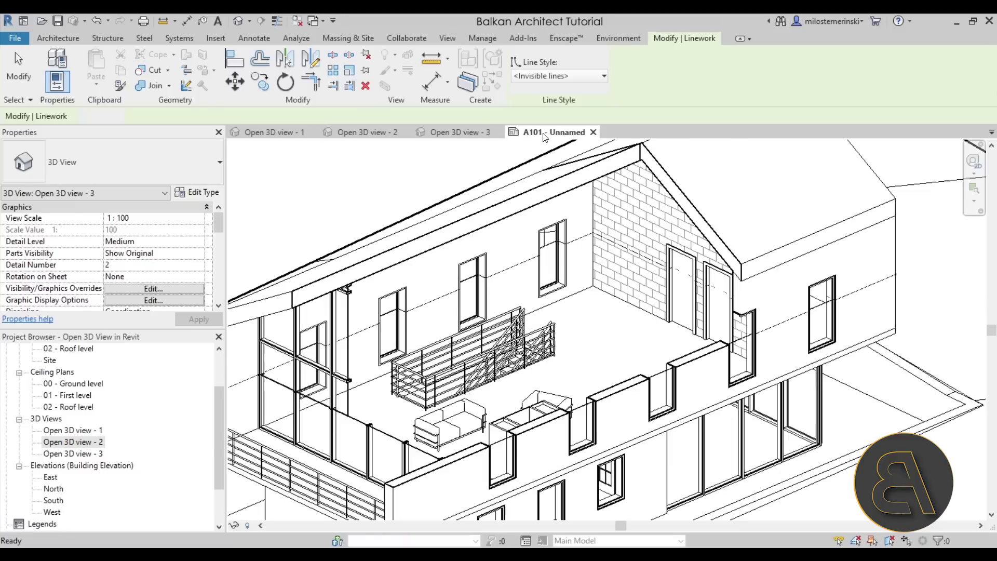
scroll(539, 261, "down", 5)
middle_click_drag(525, 301, 501, 352)
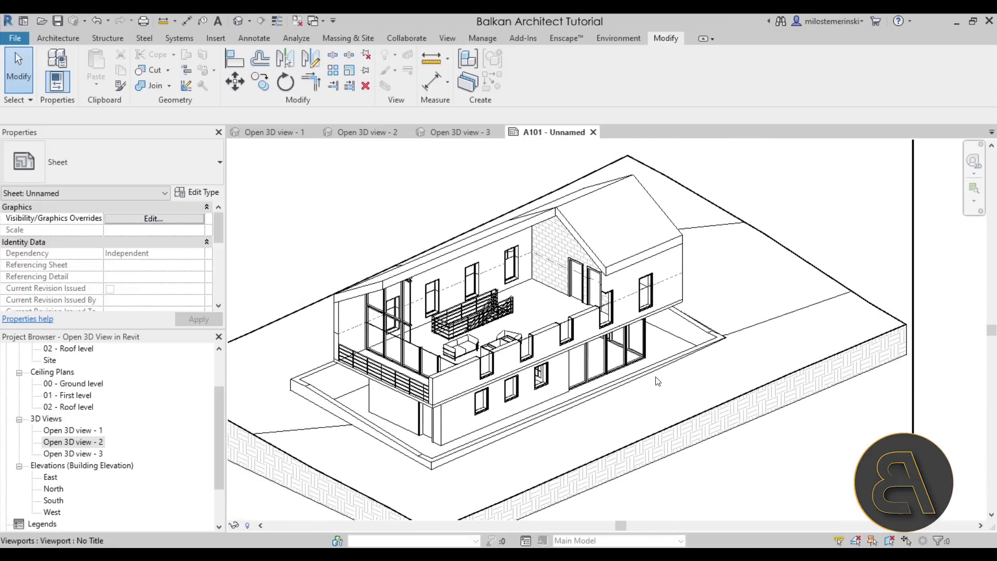
scroll(605, 315, "up", 5)
scroll(606, 315, "down", 4)
mouse_move(644, 332)
middle_mouse_down()
mouse_move(654, 341)
mouse_move(645, 328)
middle_mouse_up()
scroll(519, 364, "down", 3)
scroll(421, 474, "up", 3)
scroll(421, 474, "down", 4)
scroll(519, 363, "up", 2)
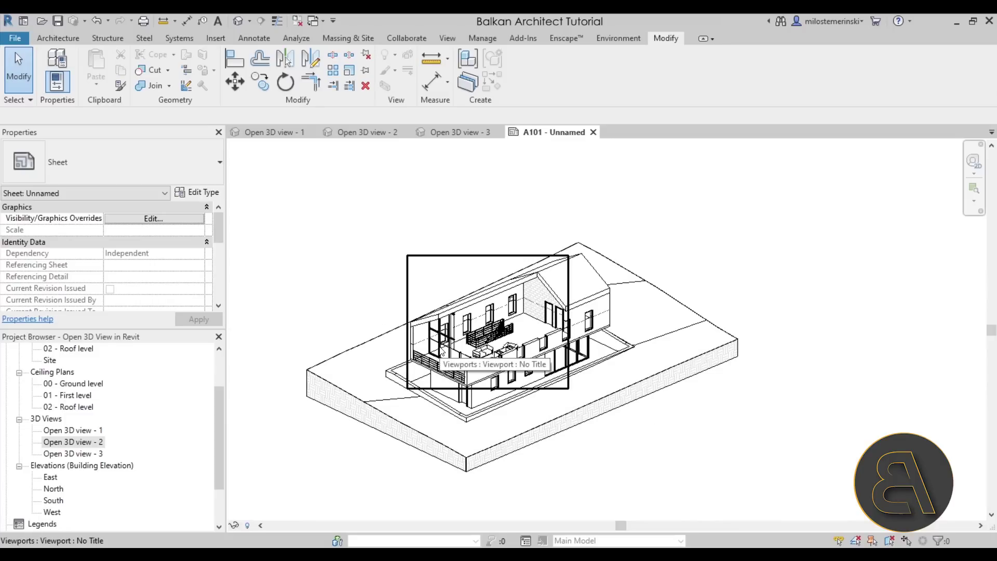
- Turn on shadows in all three open 3D views and review the combined house on sheet A101
left_click(290, 134)
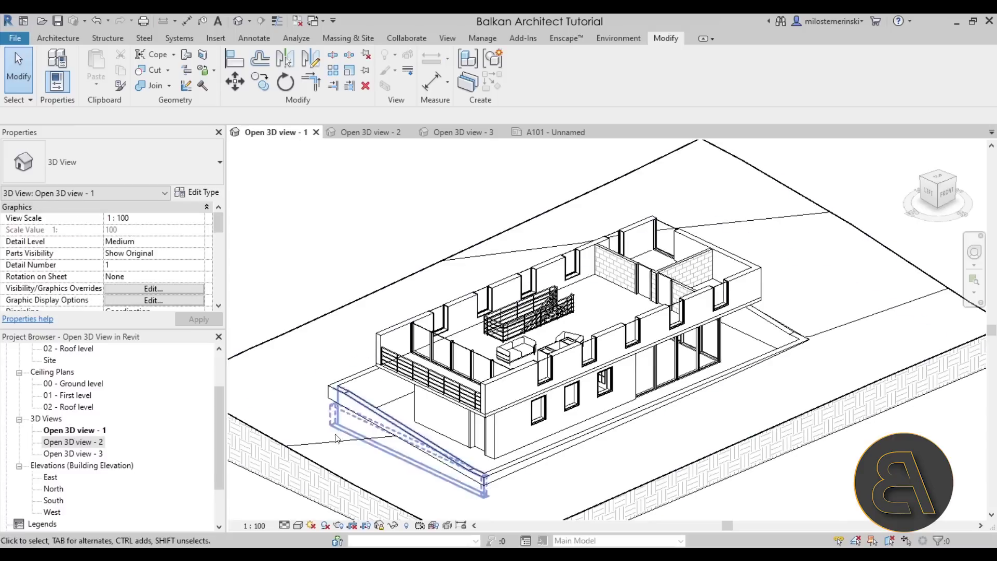
left_click(363, 133)
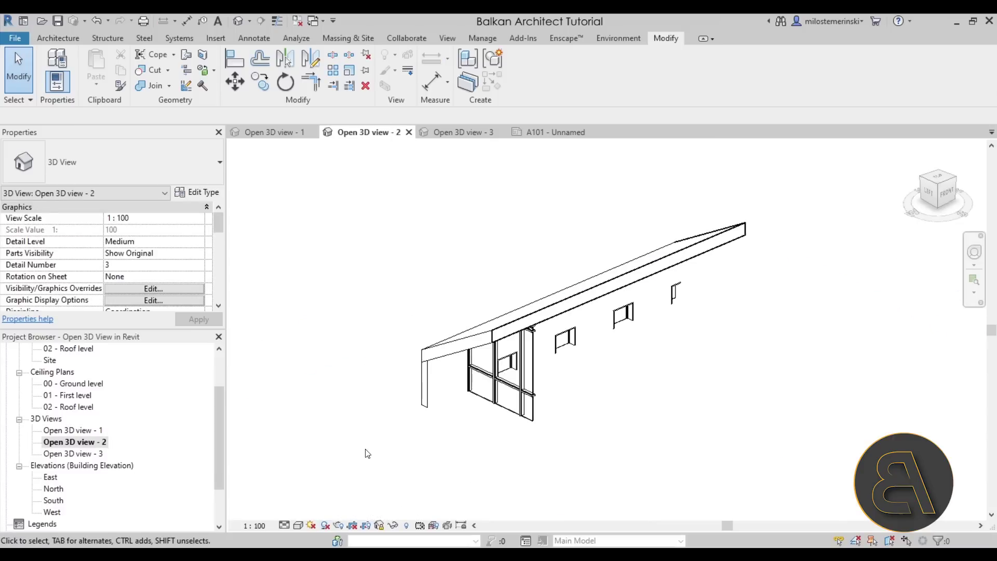
left_click(431, 135)
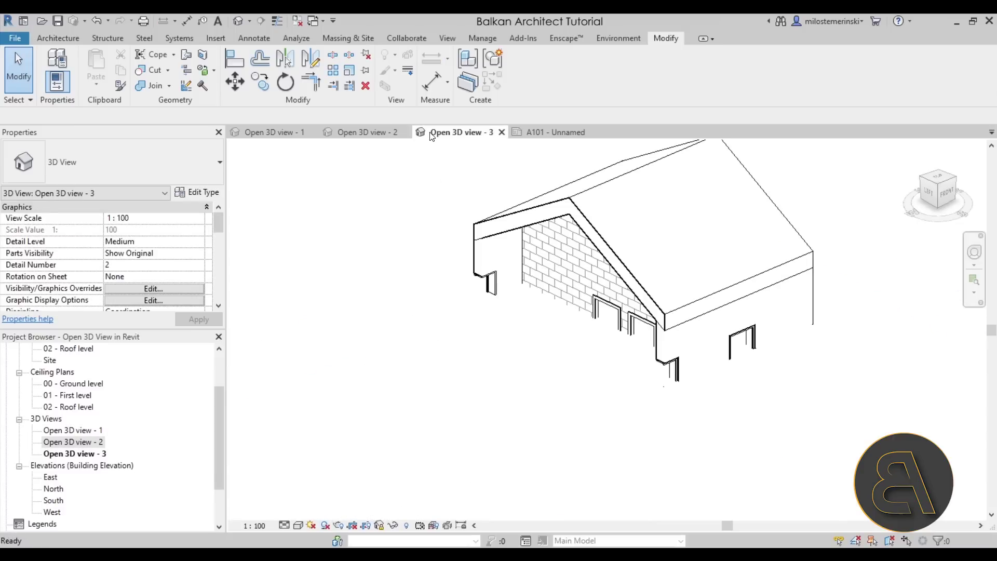
left_click(325, 525)
left_click(541, 133)
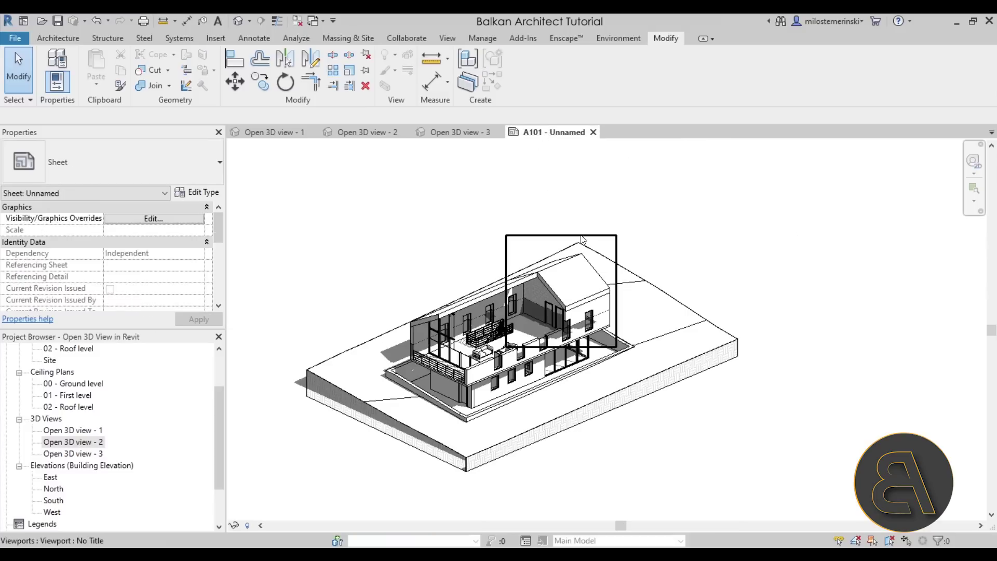
scroll(642, 398, "up", 4)
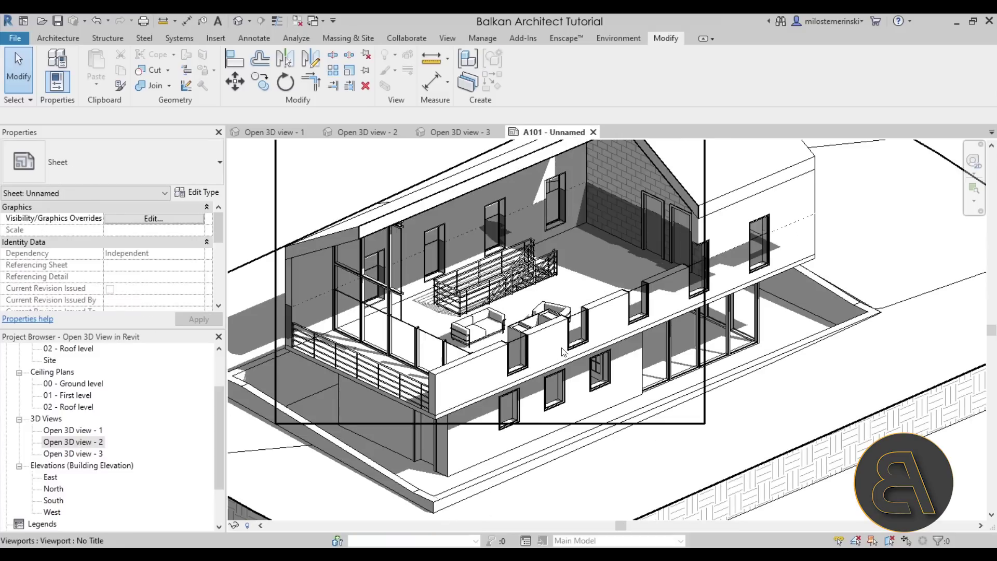
scroll(483, 329, "down", 4)
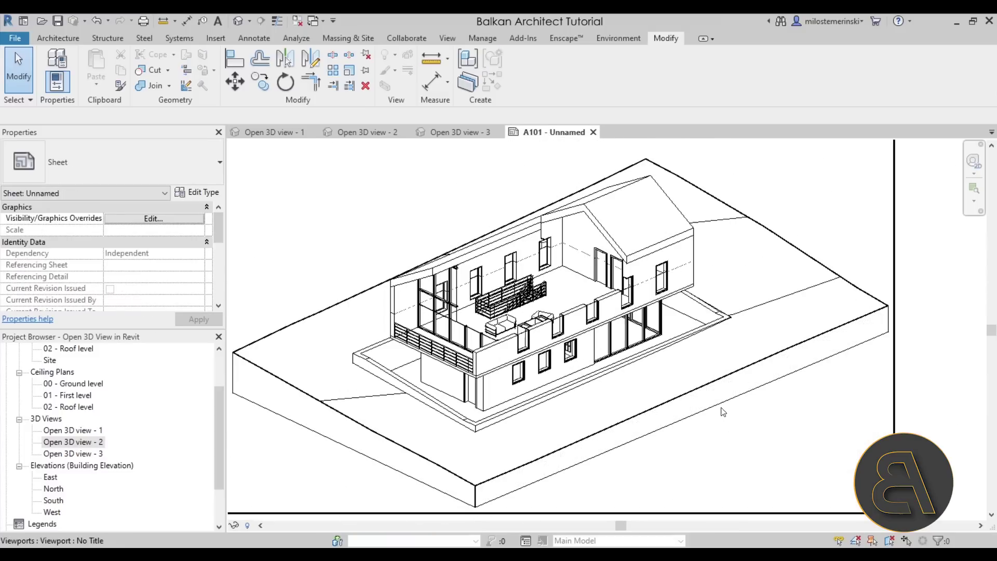
middle_click_drag(806, 428, 768, 438)
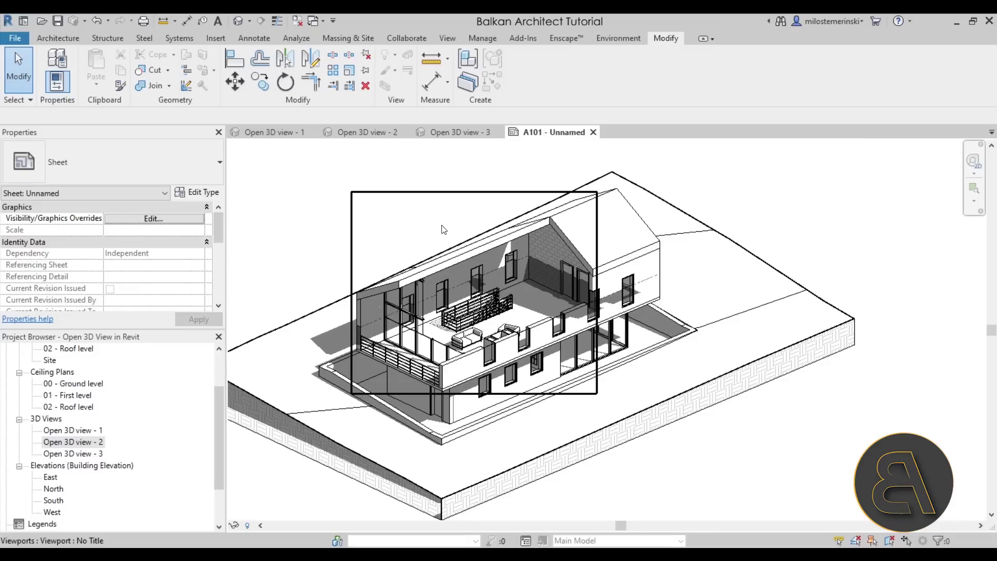
- Turn off shadows in "Open 3D view - 3", "Open 3D view - 2" and "Open 3D view - 1"
left_click(455, 136)
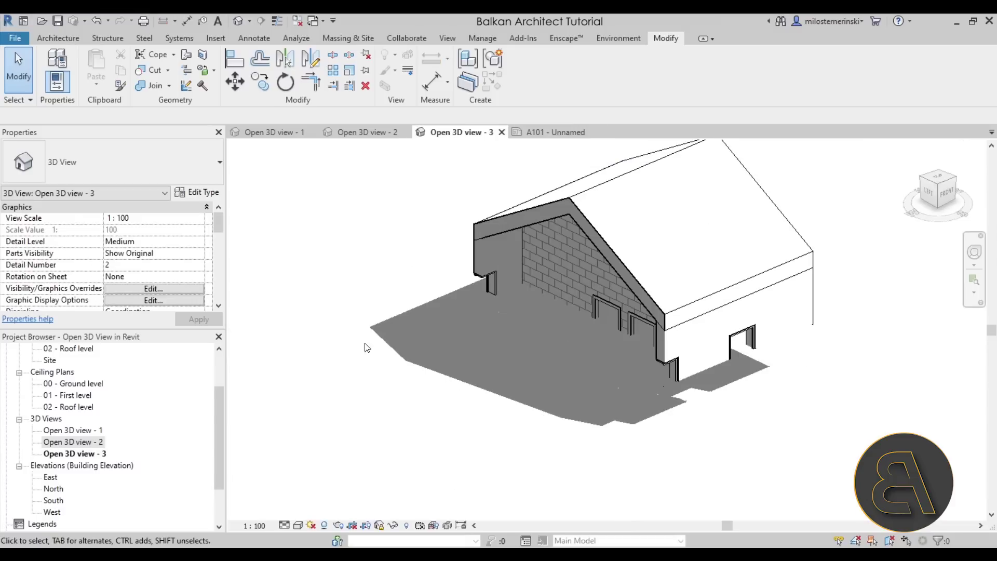
left_click(377, 136)
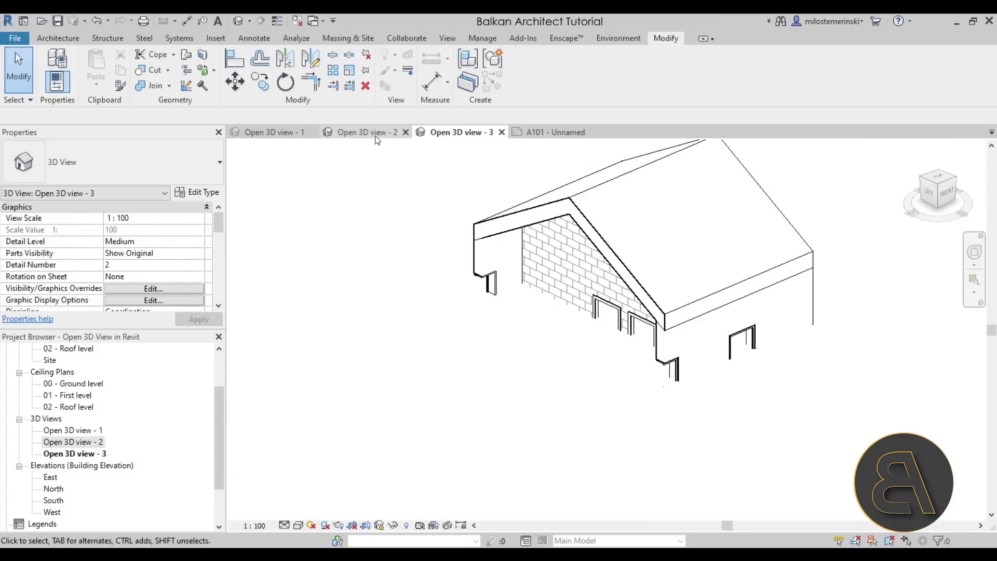
left_click(271, 132)
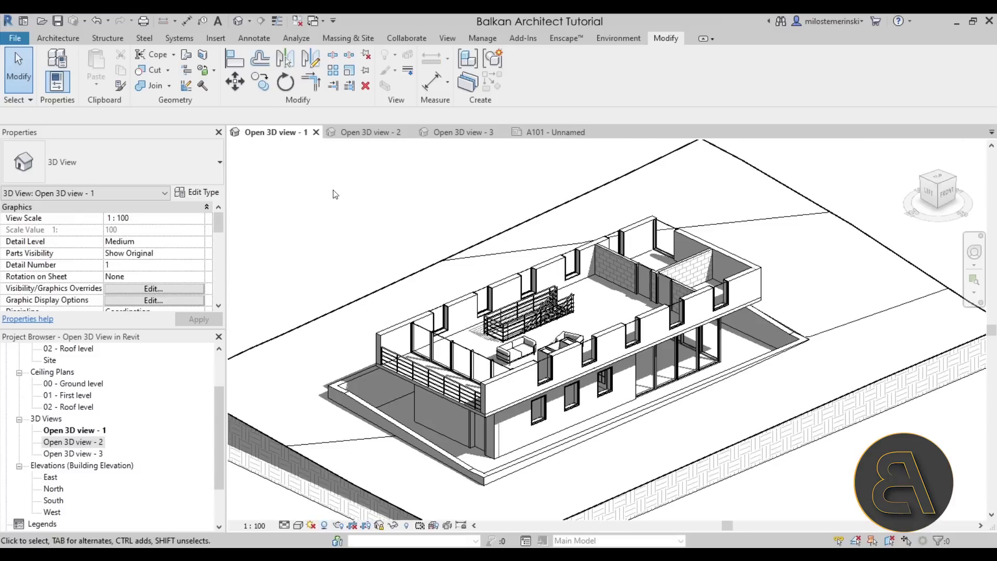
left_click(326, 525)
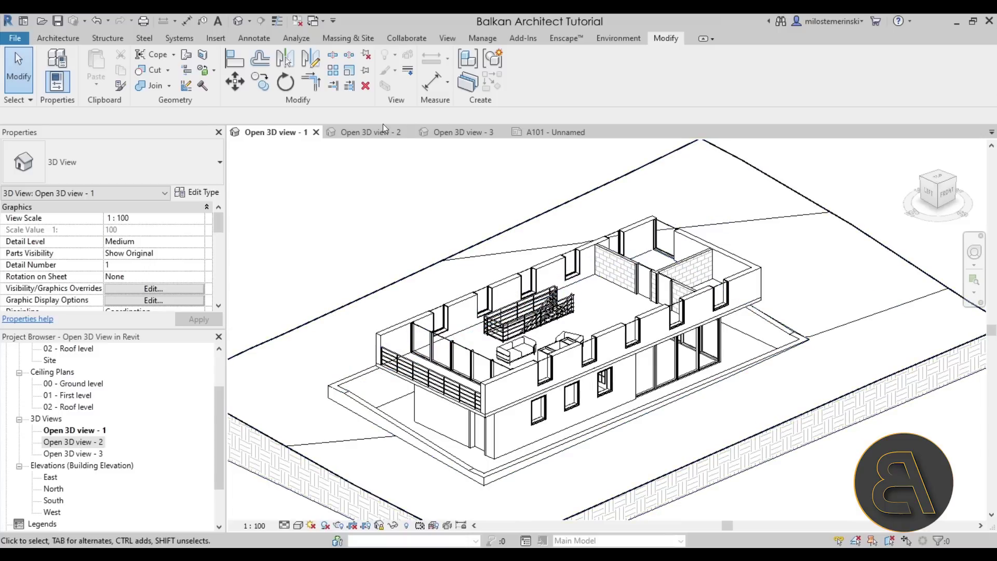
- Try the Shaded and Realistic visual styles in "Open 3D view - 1" and restore Hidden Line
left_click(298, 525)
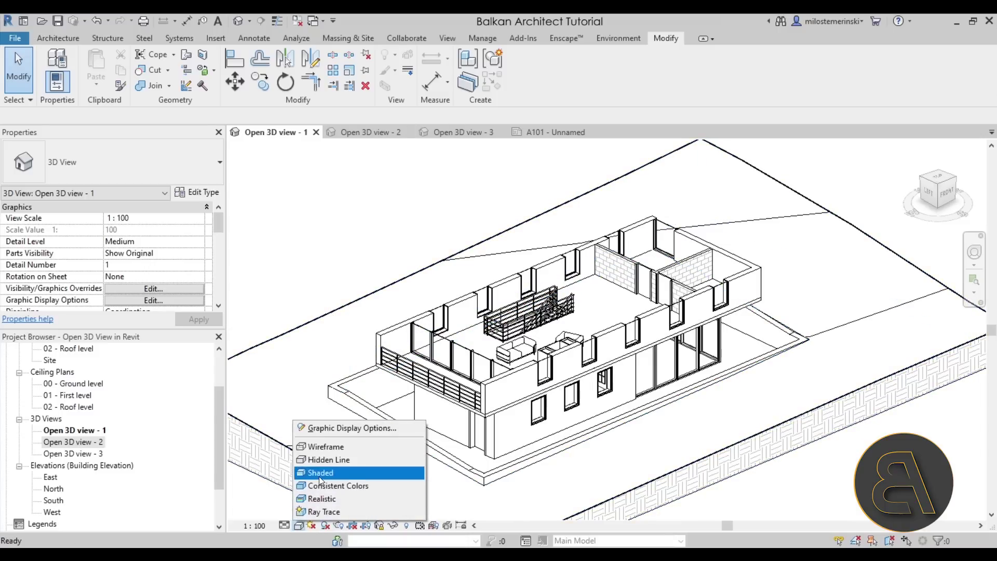
left_click(319, 476)
left_click(298, 525)
left_click(309, 501)
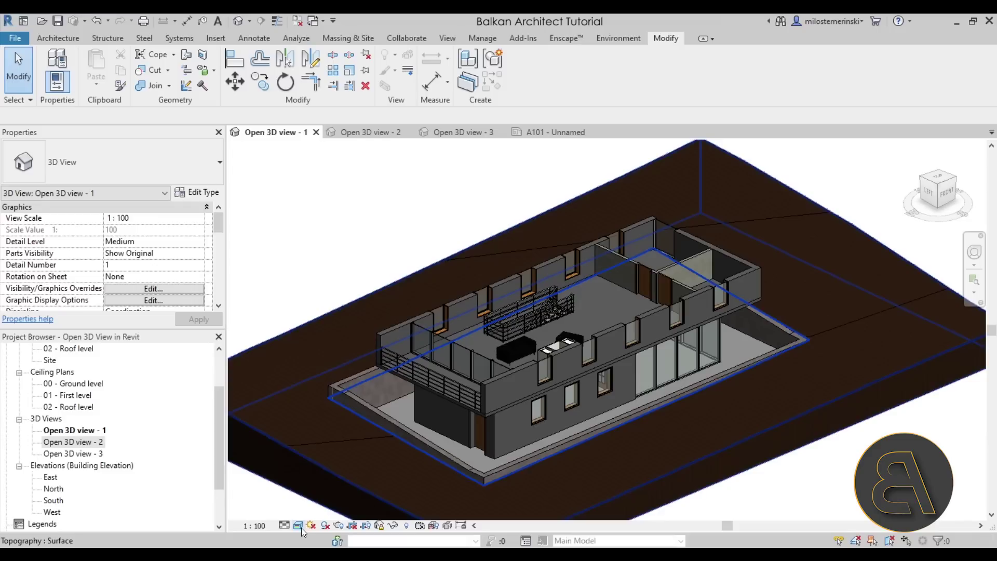
left_click(299, 526)
left_click(317, 460)
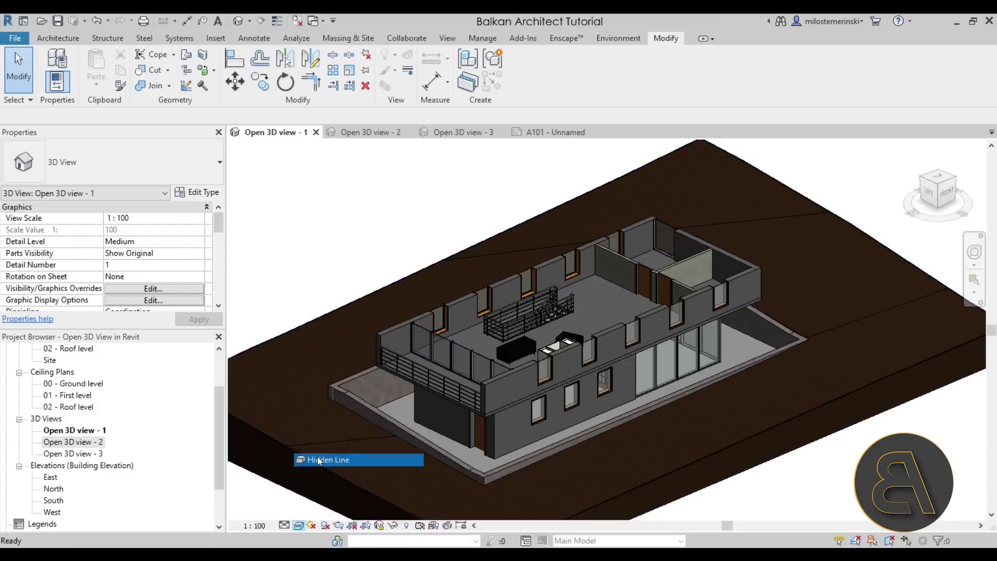
- Review the combined cut-open house on sheet A101 with shadows off
left_click(549, 131)
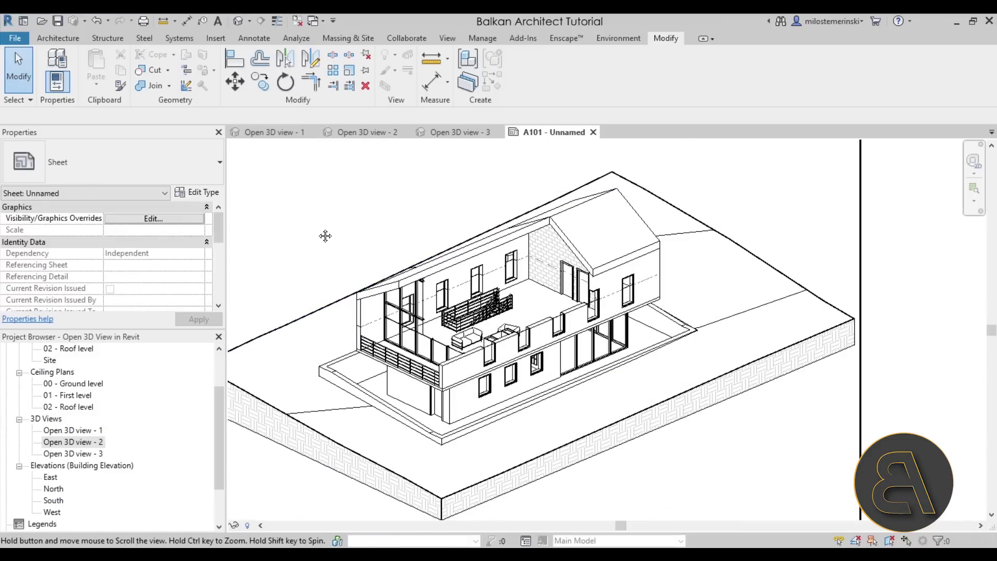
middle_click_drag(325, 234, 353, 221)
scroll(425, 275, "up", 1)
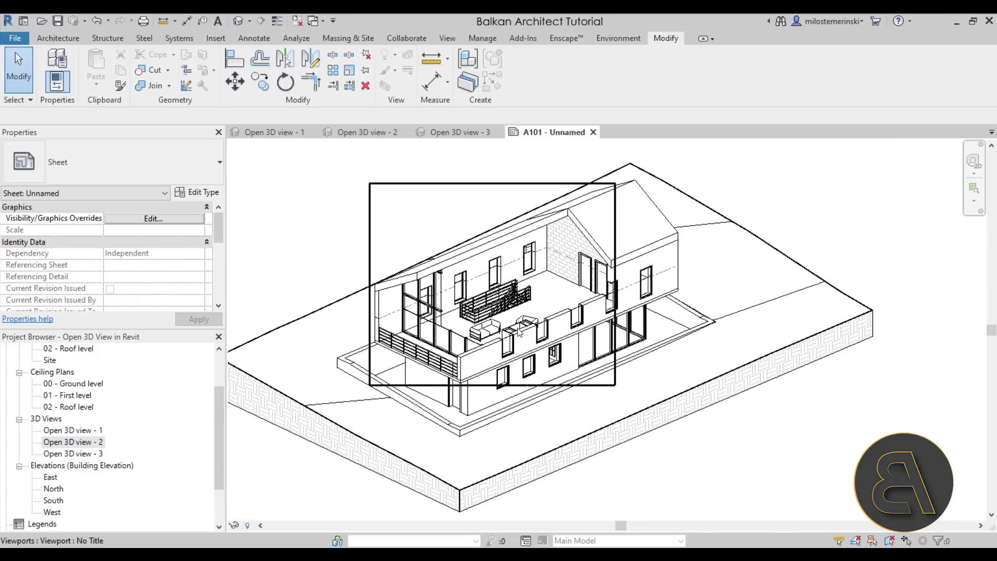
scroll(545, 420, "up", 1)
scroll(710, 359, "down", 2)
scroll(777, 398, "up", 1)
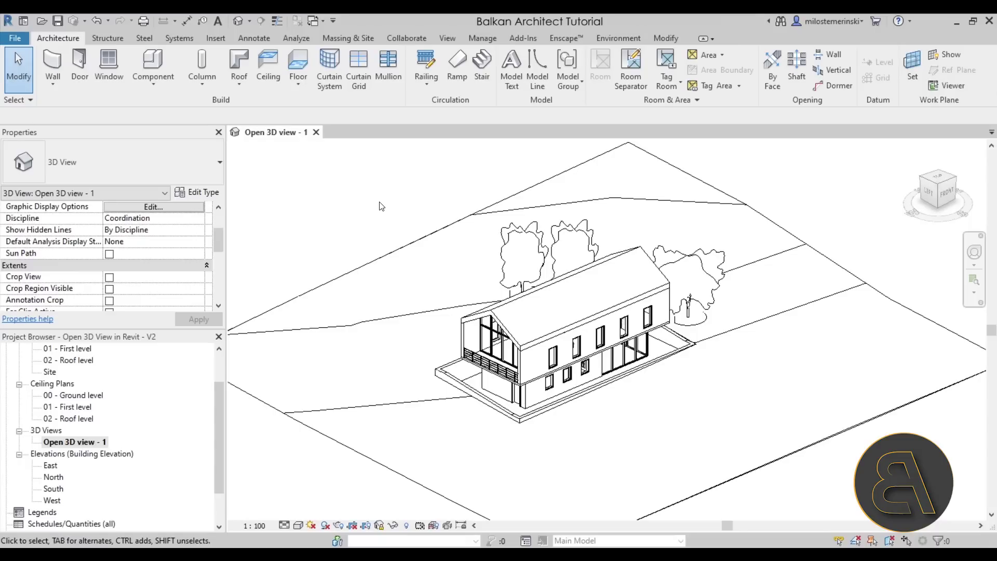
middle_click_drag(484, 338, 444, 322)
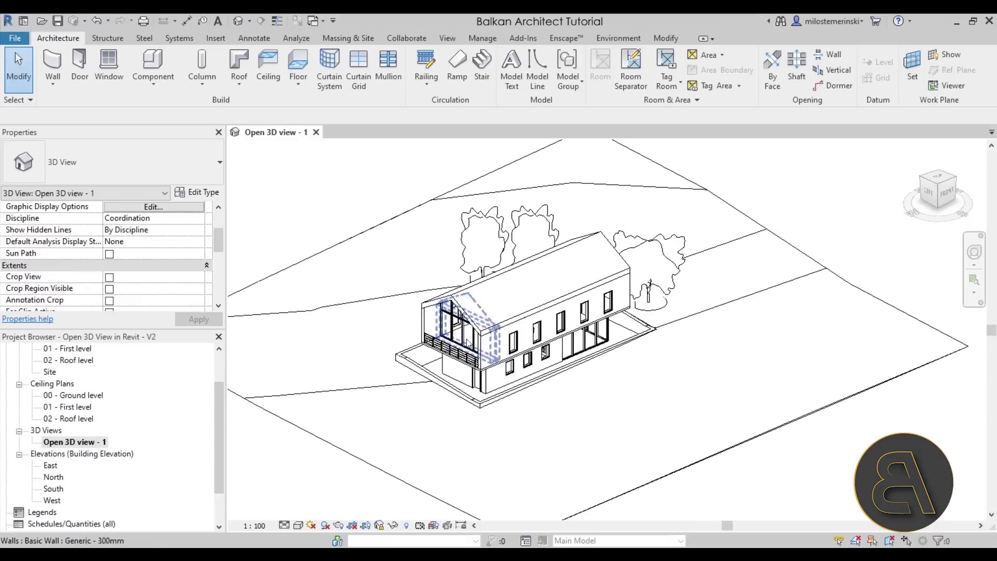
scroll(525, 327, "up", 2)
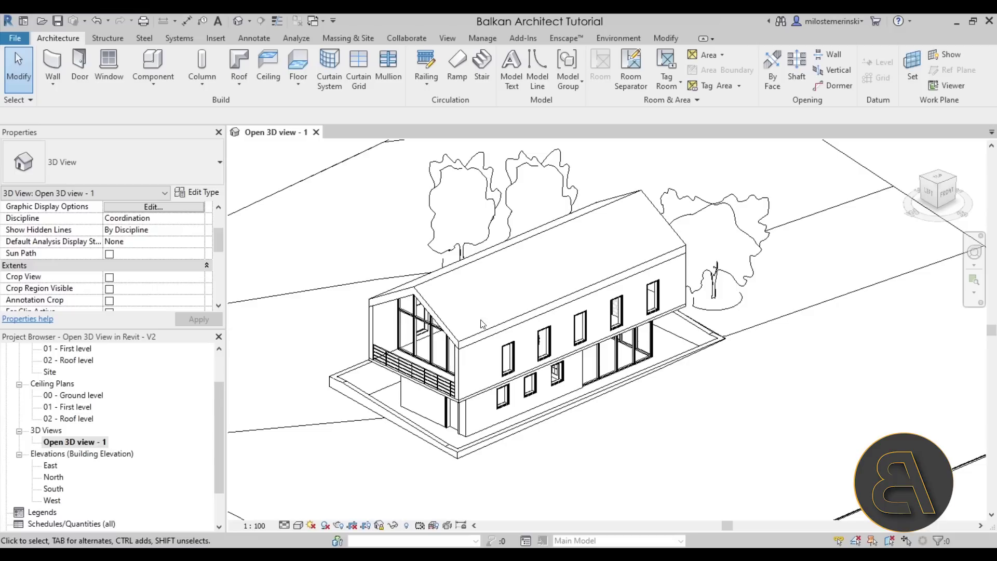
left_click(415, 292)
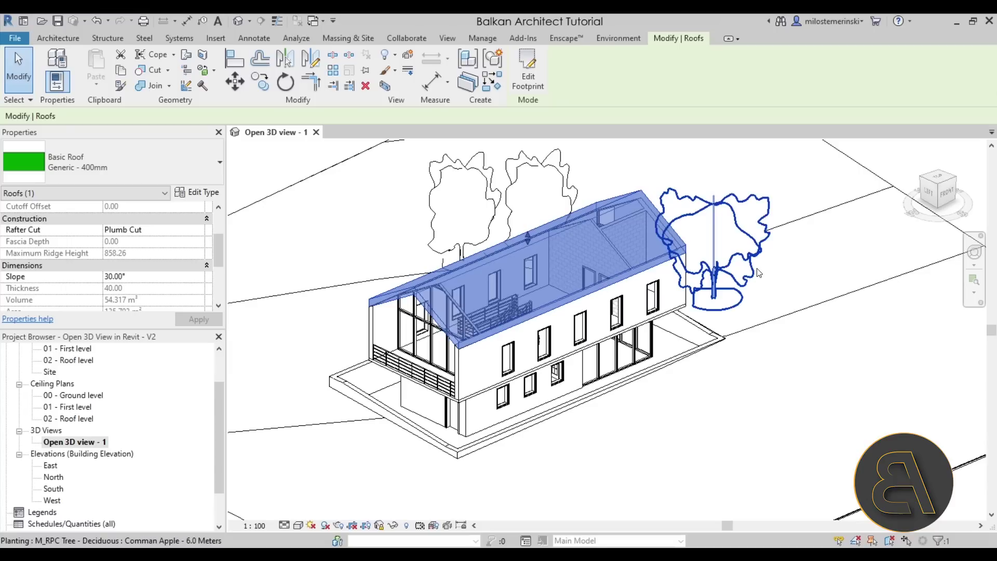
key("Escape")
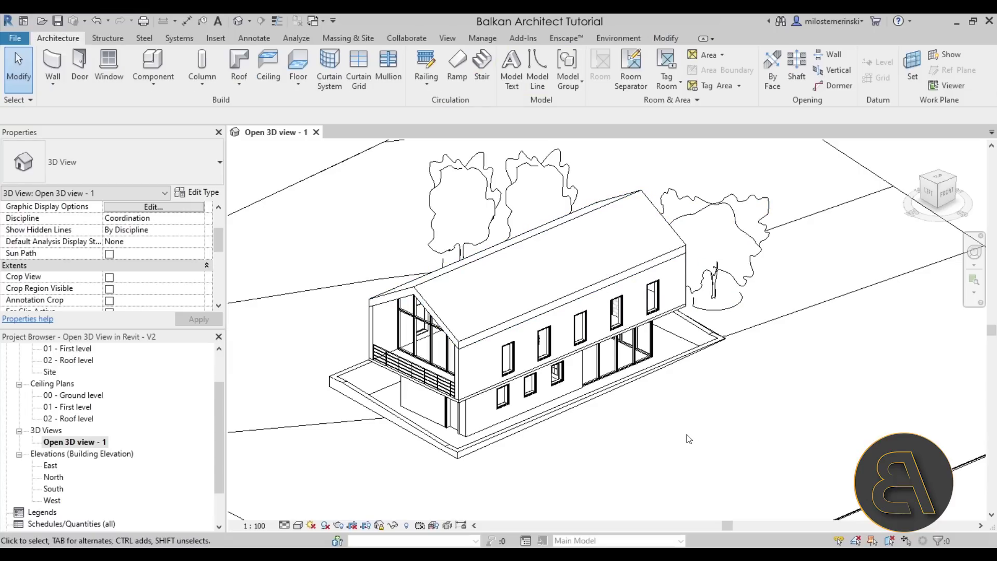
middle_click_drag(644, 432, 632, 439)
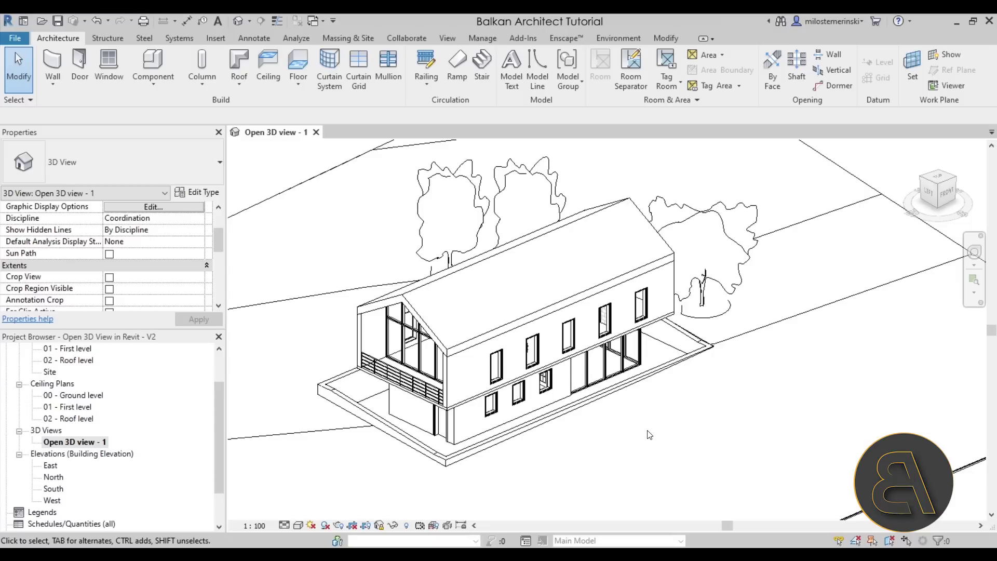
- Create a new design option set in the V2 project and rename it "Open 3D view set"
left_click(493, 39)
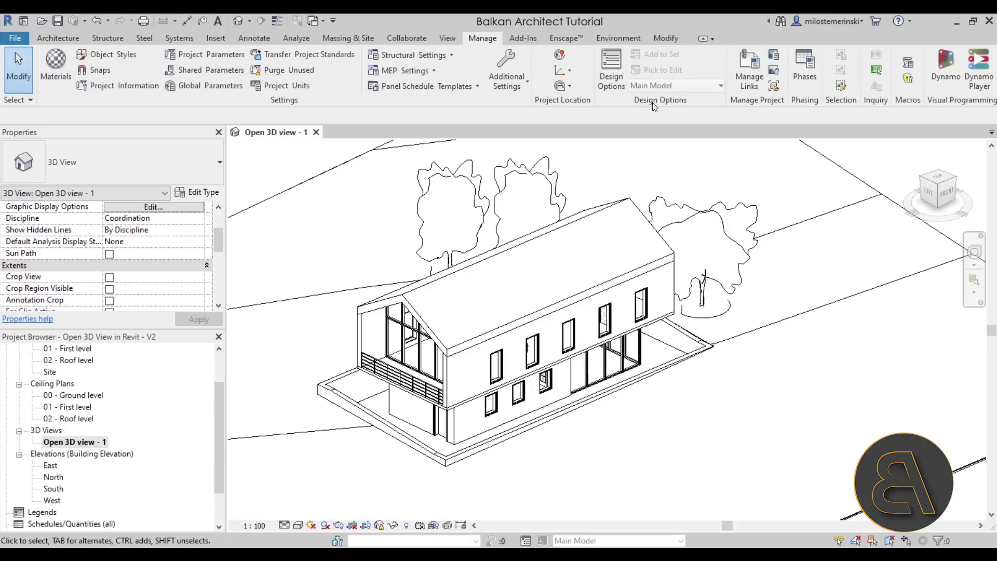
left_click(612, 78)
left_click_drag(830, 226, 481, 109)
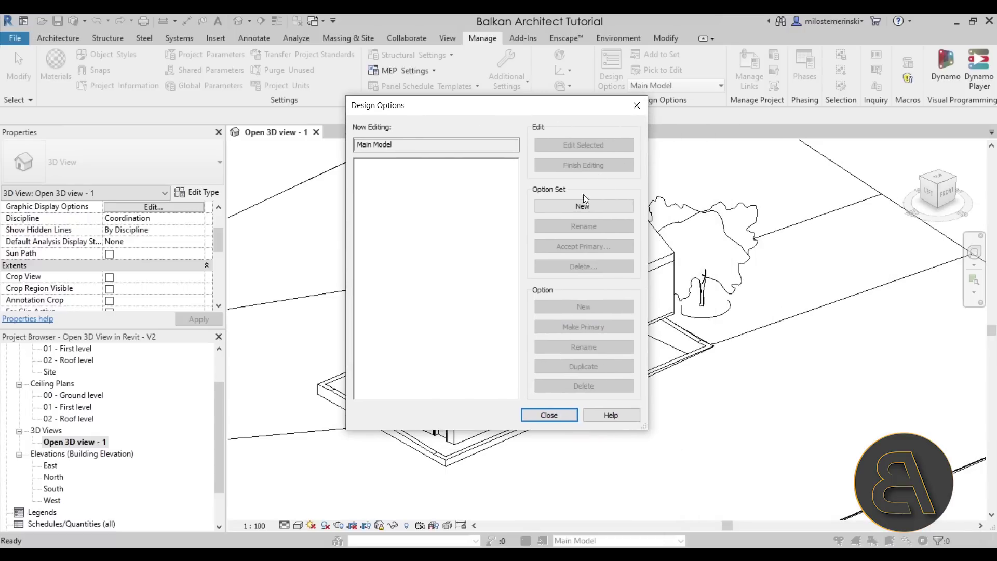
left_click(566, 209)
left_click(405, 165)
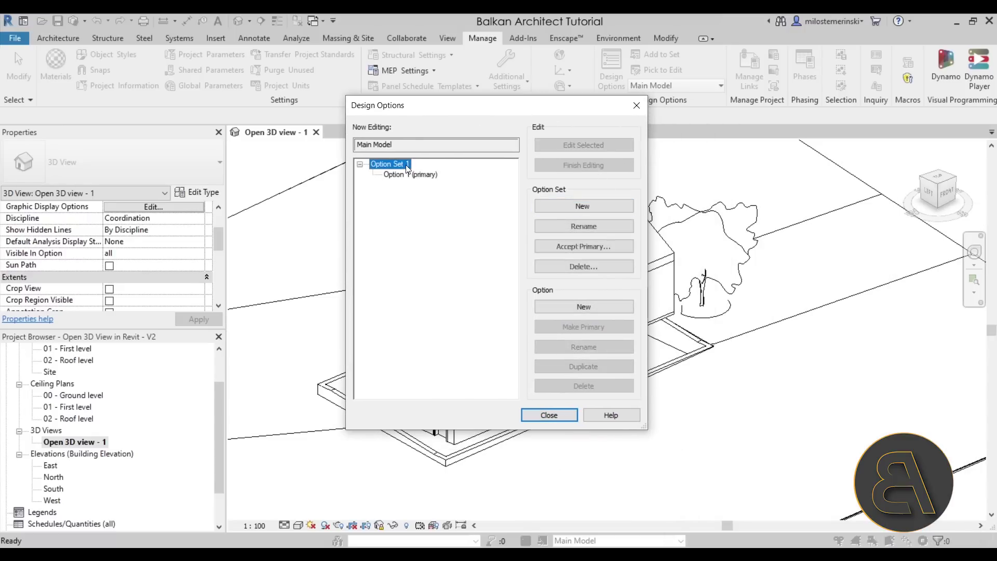
left_click(582, 227)
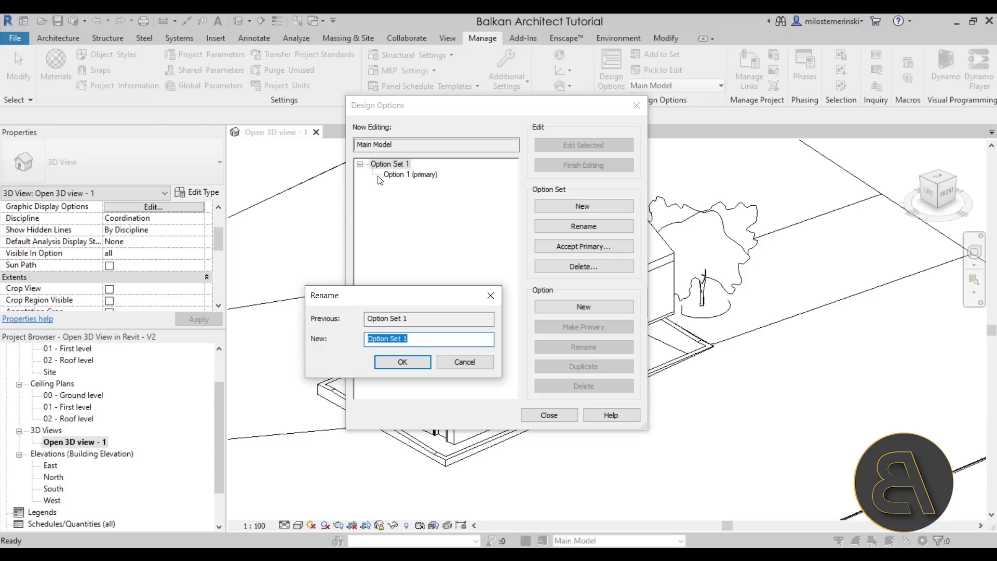
type("Open 3D view set")
key("Return")
- Rename the set's primary design option to "No Open View"
left_click(387, 174)
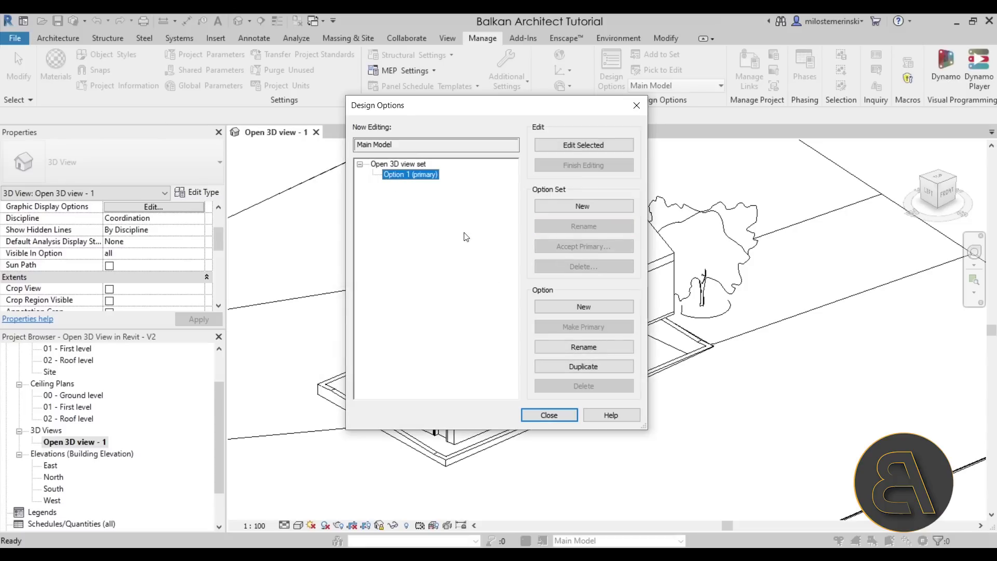
left_click(571, 347)
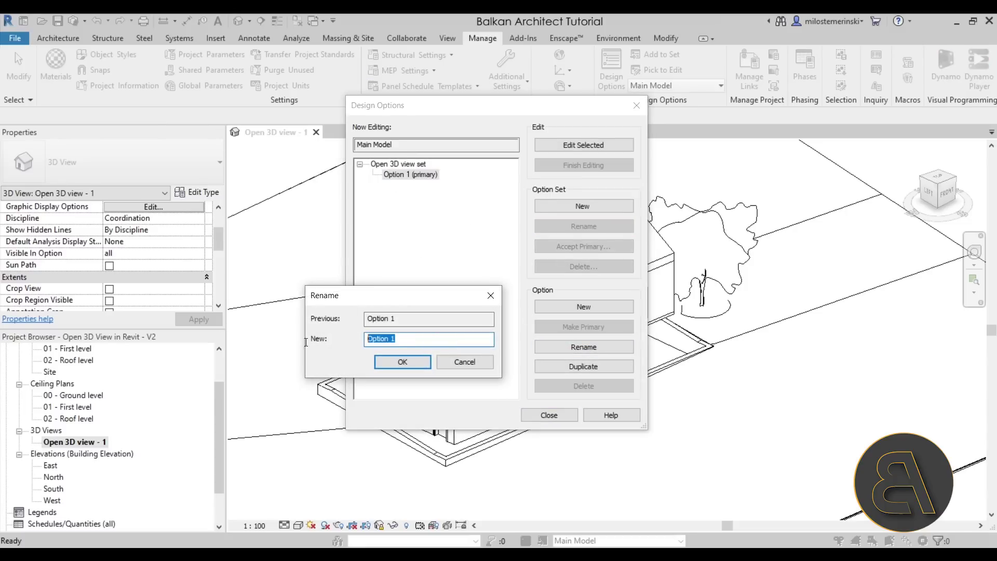
type("No Ope")
key("Return")
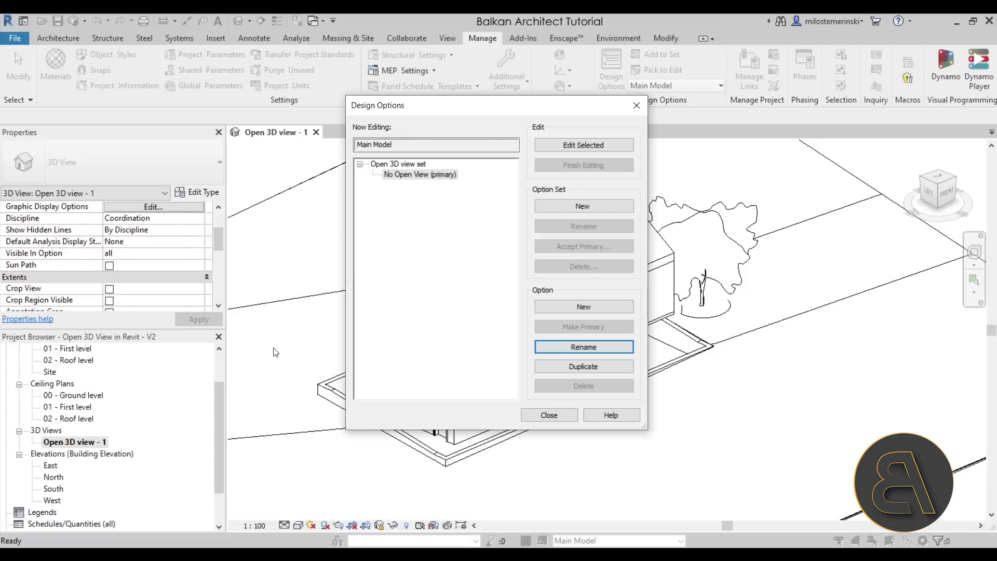
- Add a second design option named "Open 3D View" to the set and finish the design options setup, keeping Main Model active
left_click(574, 307)
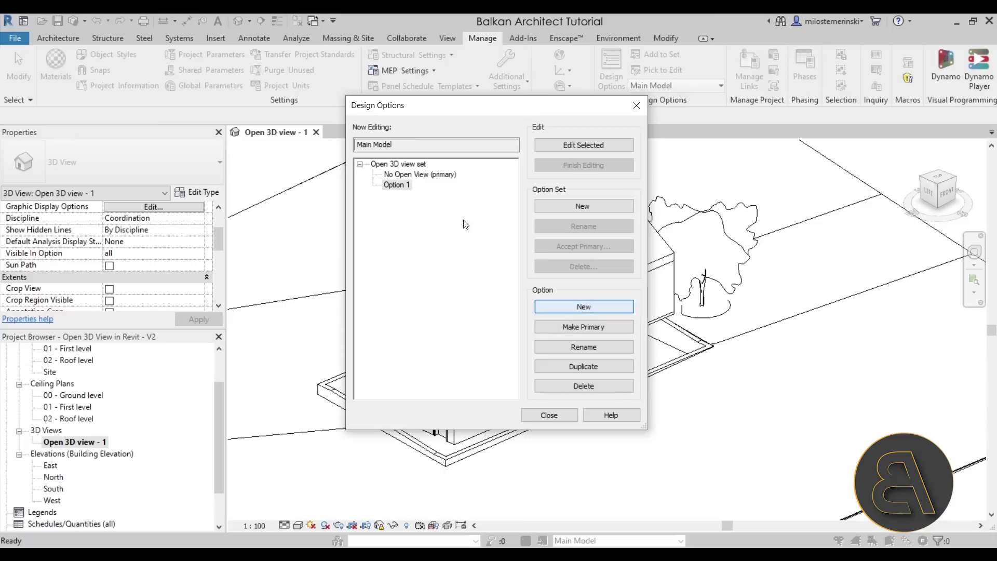
left_click(559, 346)
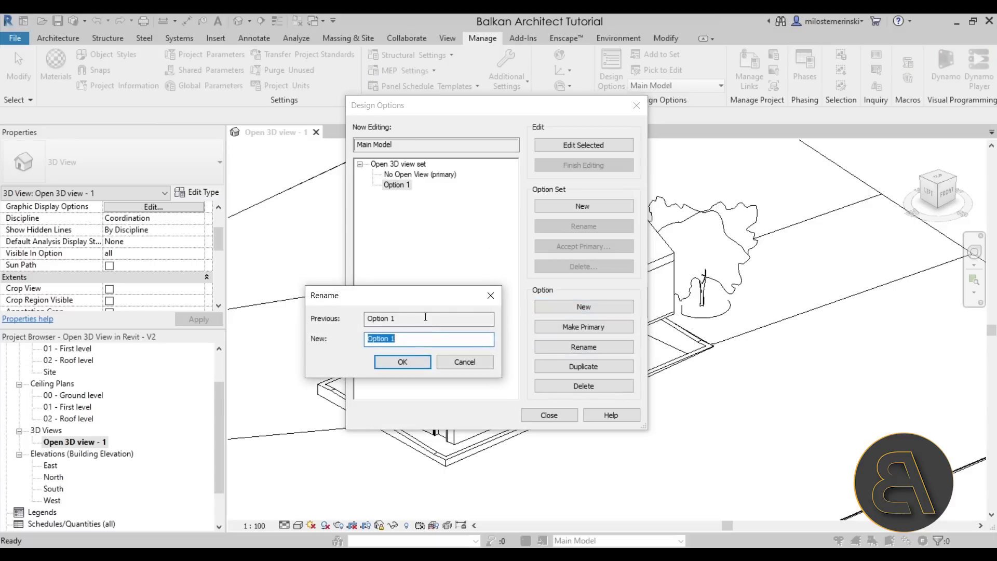
type("Open 3D View")
key("Return")
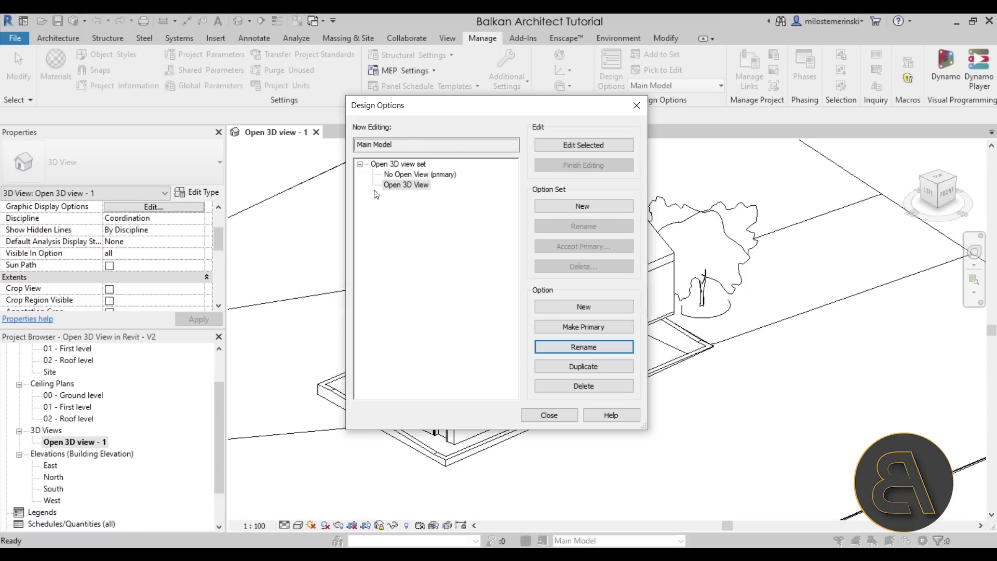
left_click(395, 180)
left_click(400, 185)
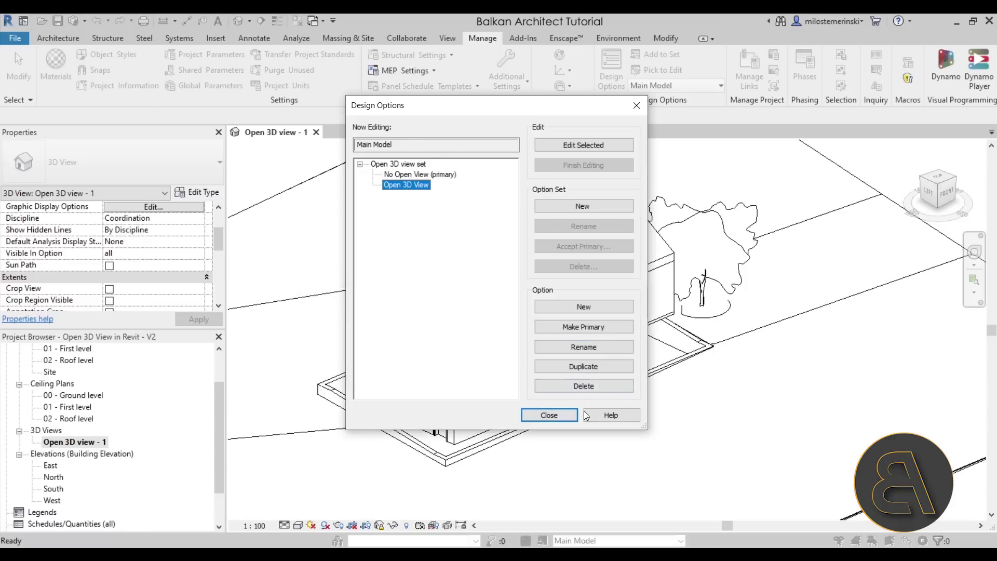
left_click(561, 415)
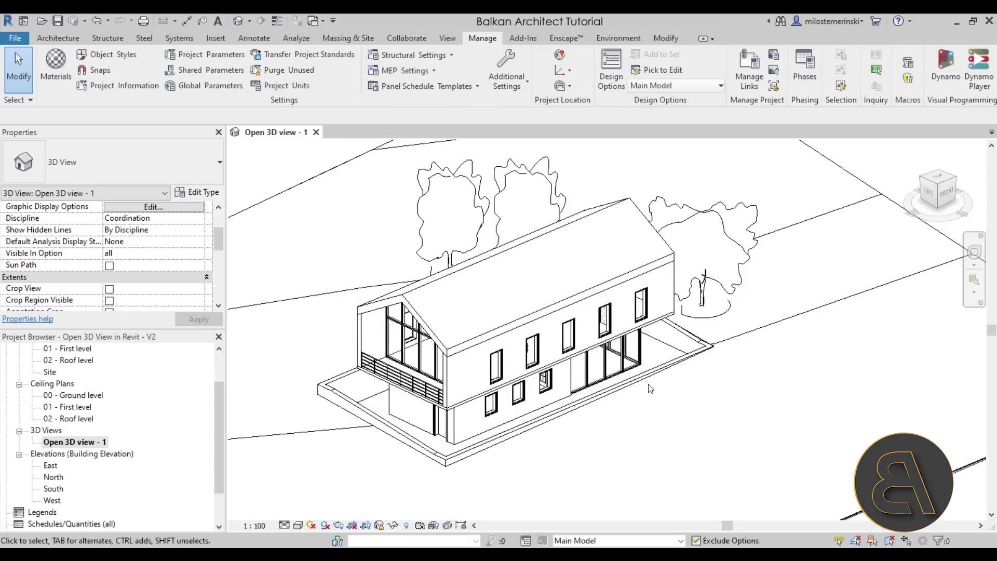
left_click(610, 543)
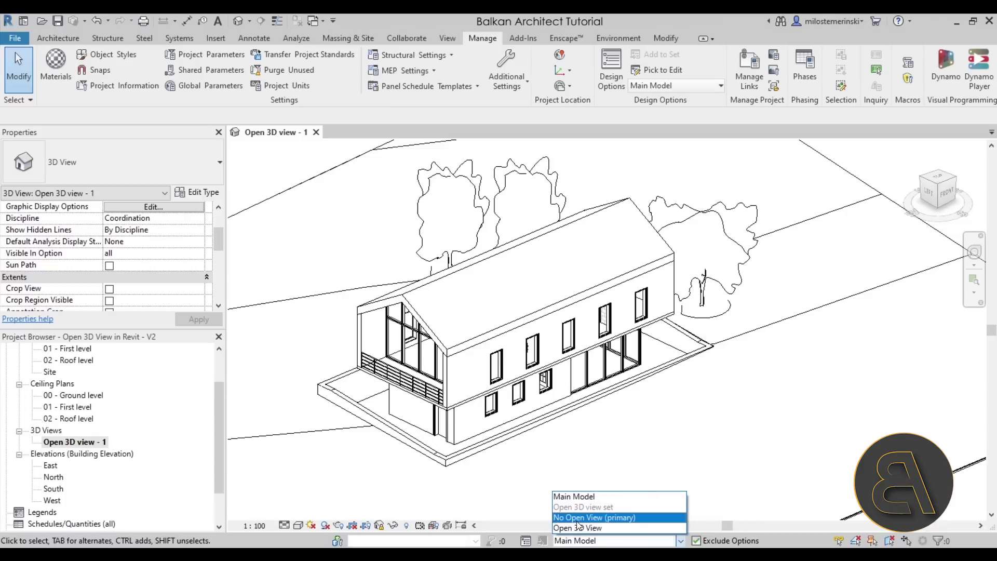
left_click(687, 457)
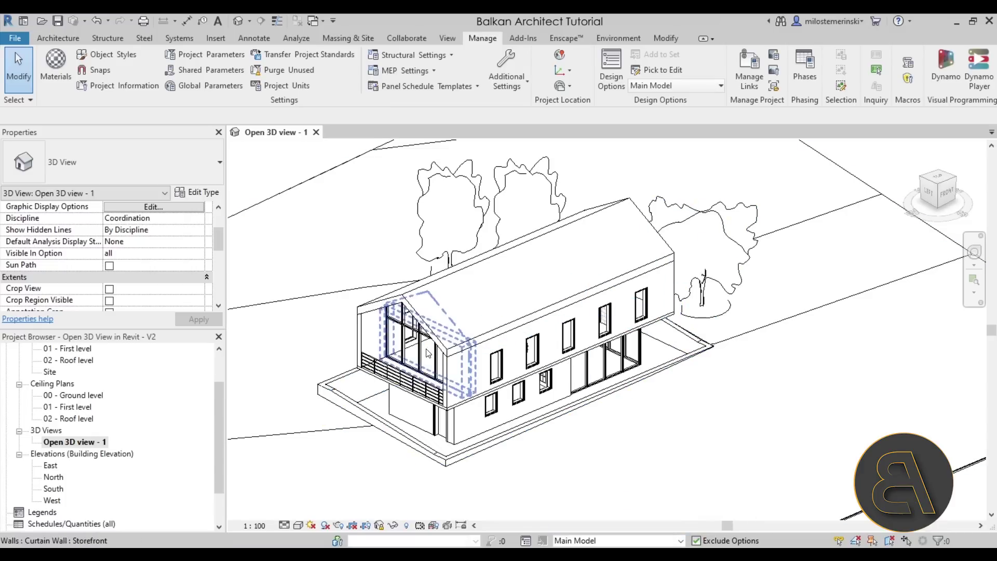
- Add the roof, the gable curtain wall and the upper-floor long wall with windows to both options of "Open 3D view set"
left_click(419, 332)
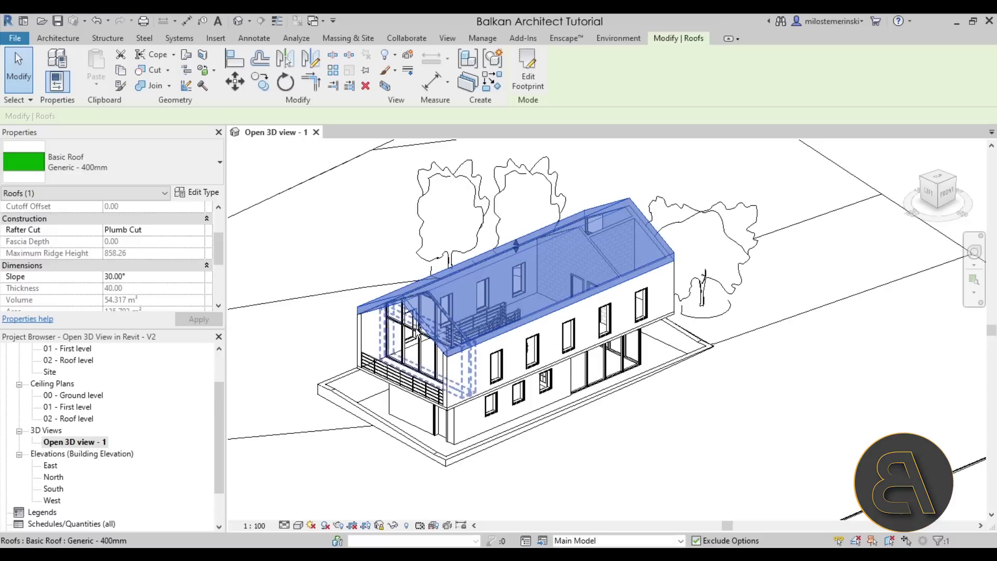
left_click(394, 342, "ctrl")
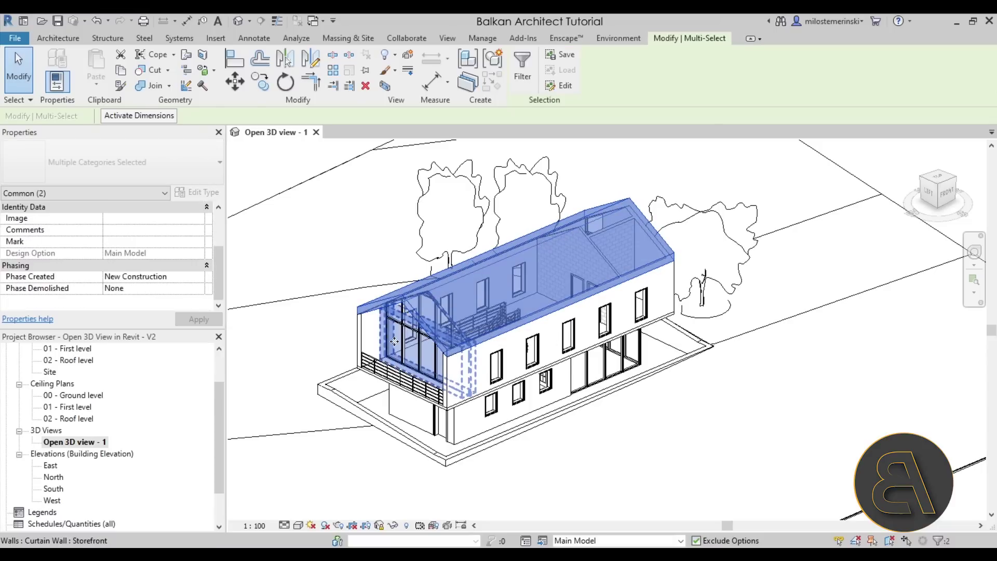
scroll(444, 347, "up", 4)
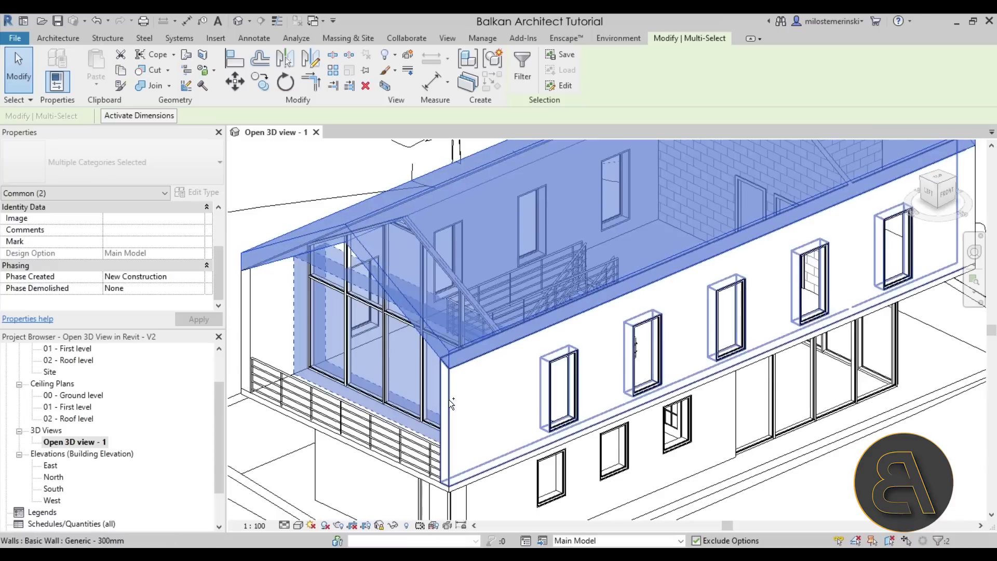
left_click(448, 365, "ctrl")
scroll(447, 366, "down", 5)
middle_click_drag(603, 266, 569, 286)
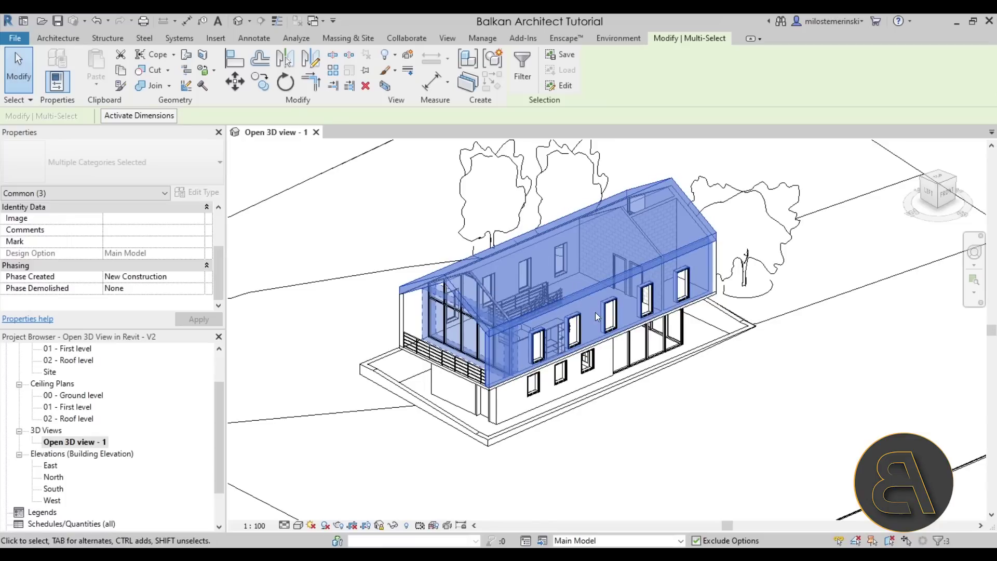
left_click(544, 541)
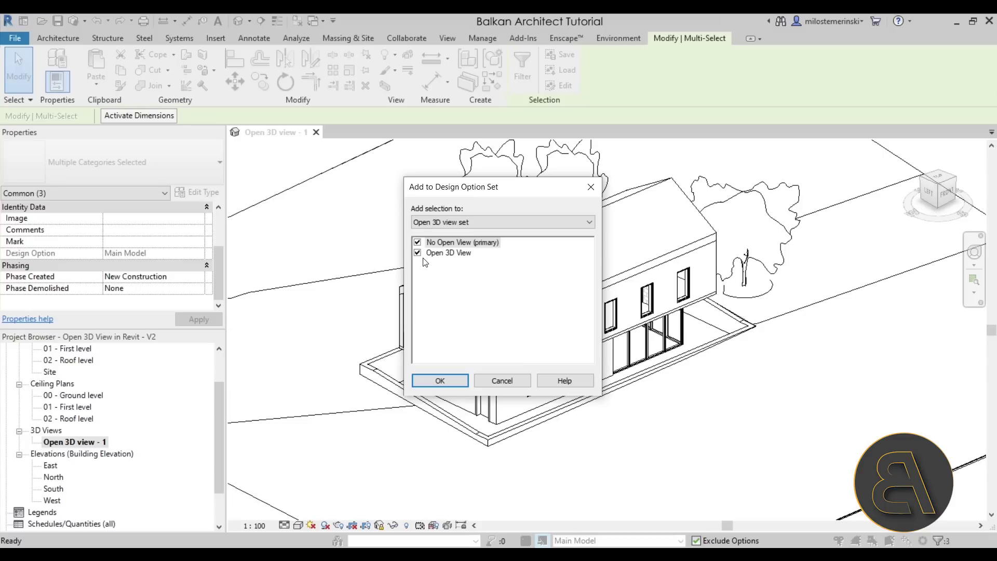
left_click(439, 382)
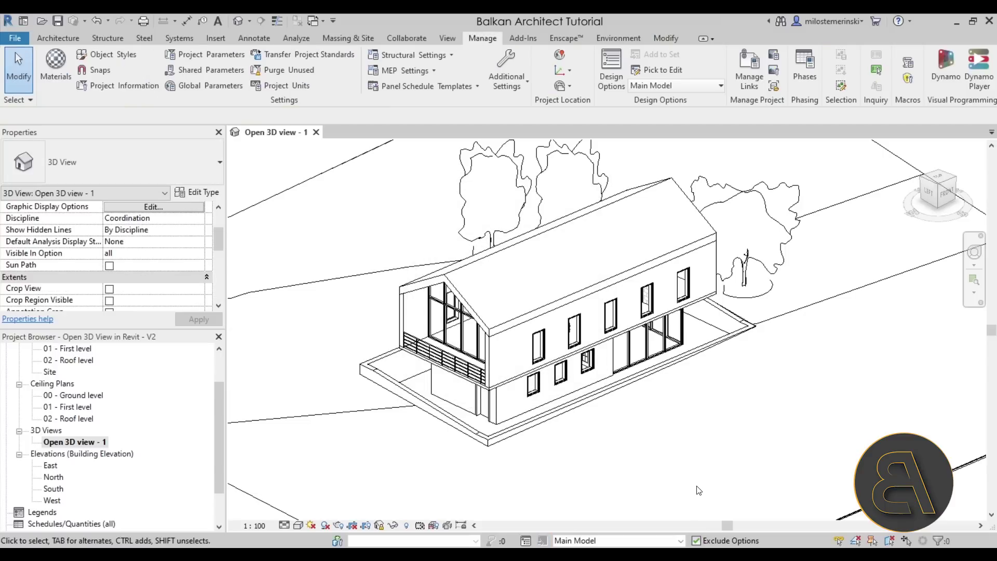
- Make the "Open 3D View" design option active for editing and open its roof's footprint sketch
left_click(606, 540)
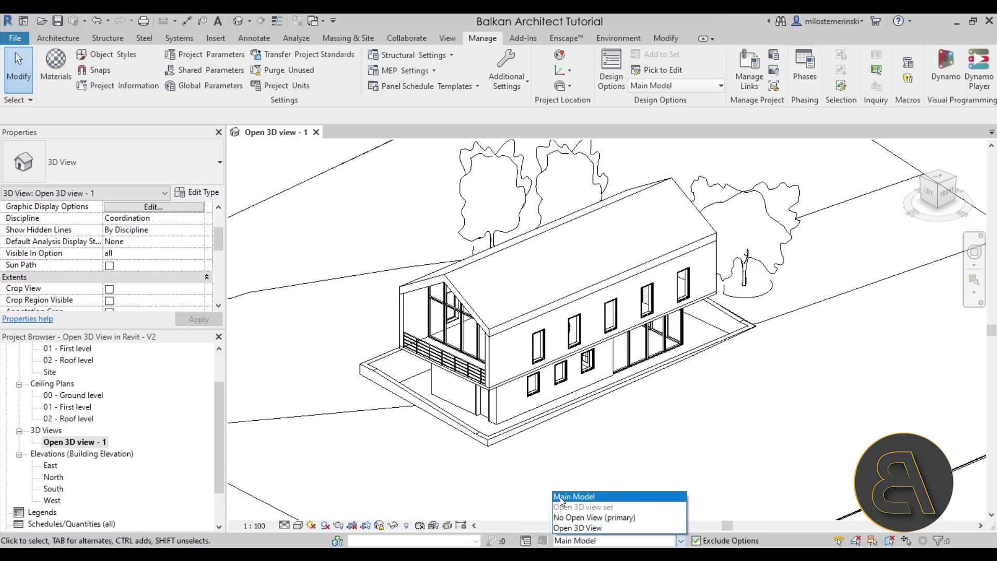
left_click(579, 528)
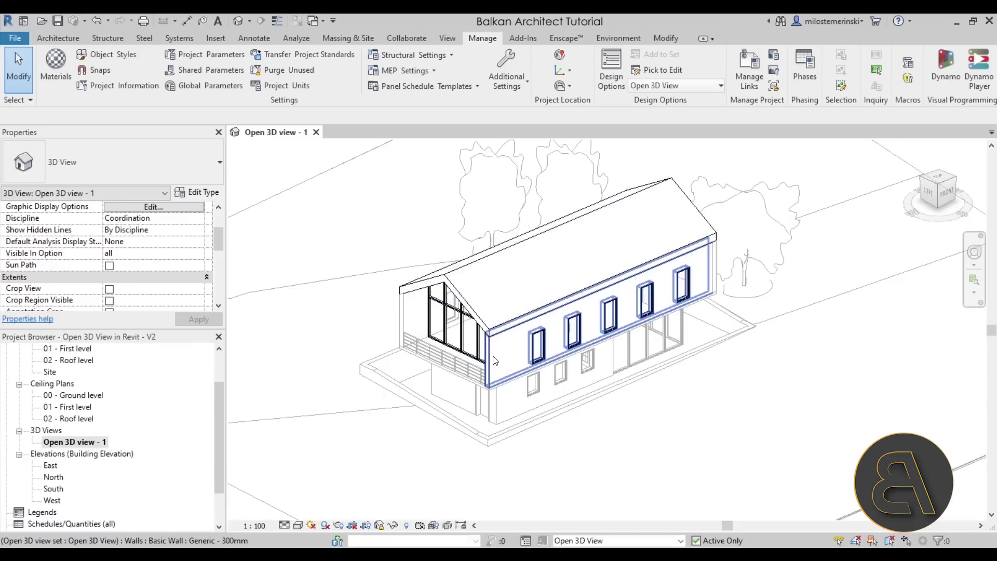
left_click(449, 289)
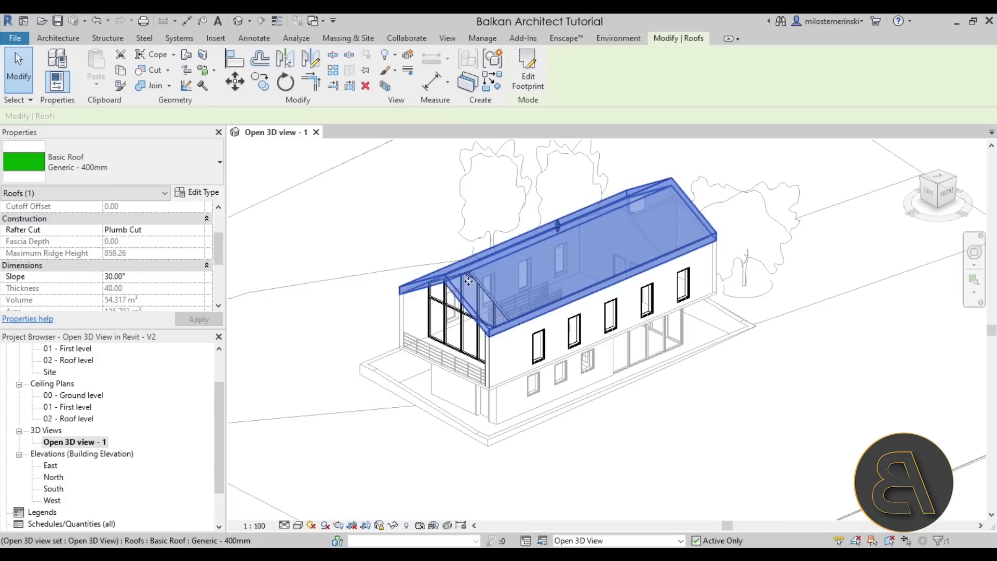
left_click(528, 89)
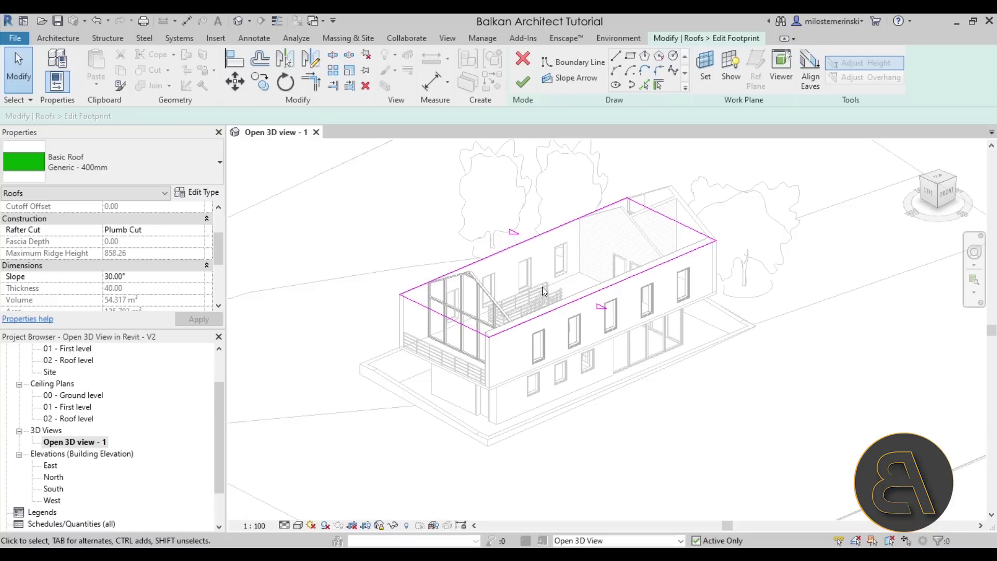
- Sketch two chained boundary lines, one lengthwise from the gable edge into the roof and one about 495 long at 45° to the front eave
left_click(616, 56)
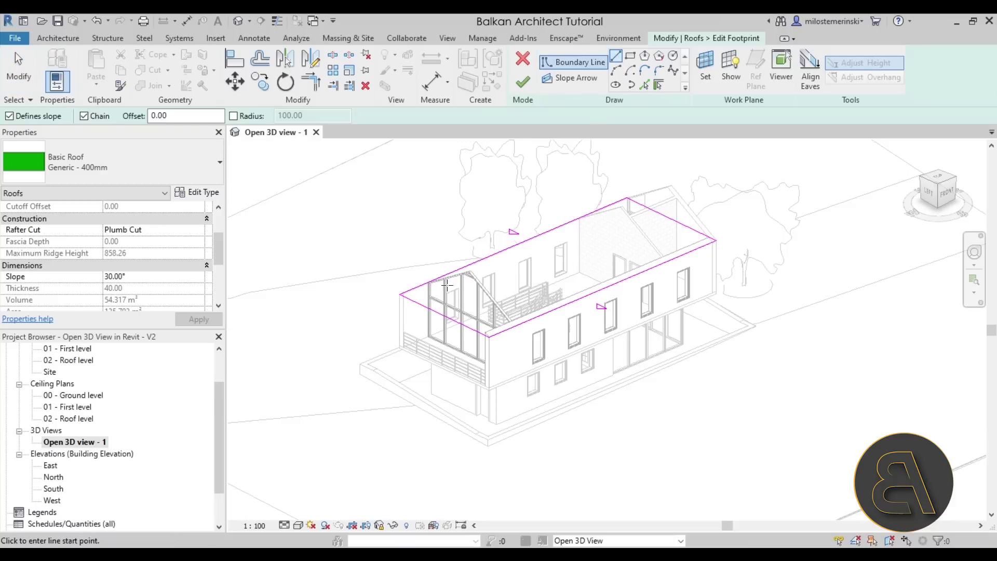
left_click(446, 312)
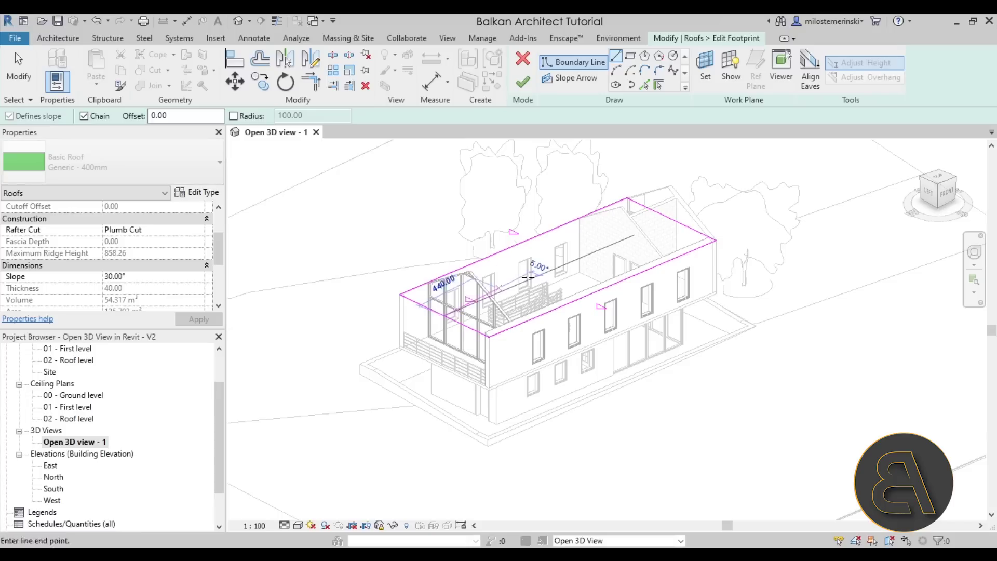
left_click(575, 258)
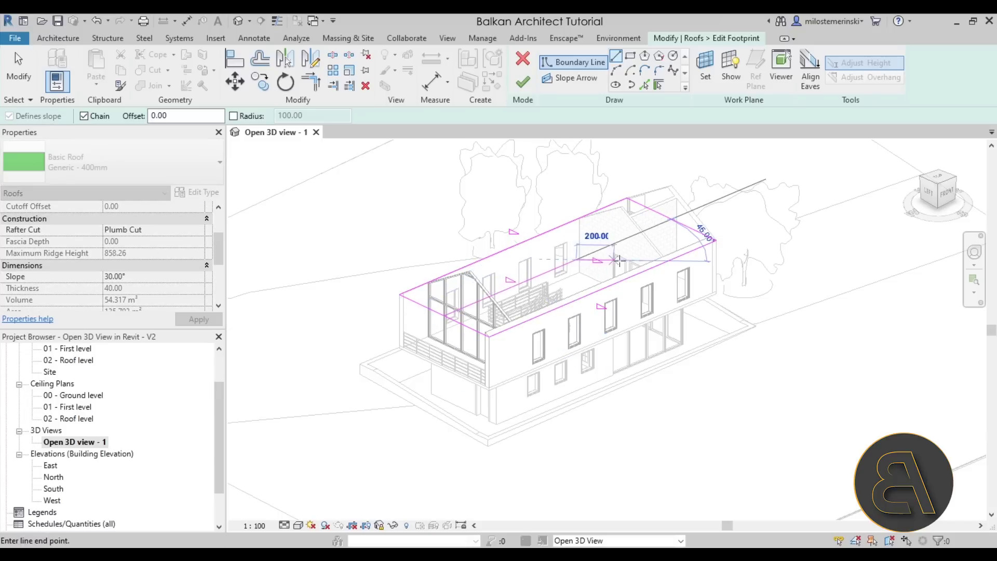
left_click(665, 260)
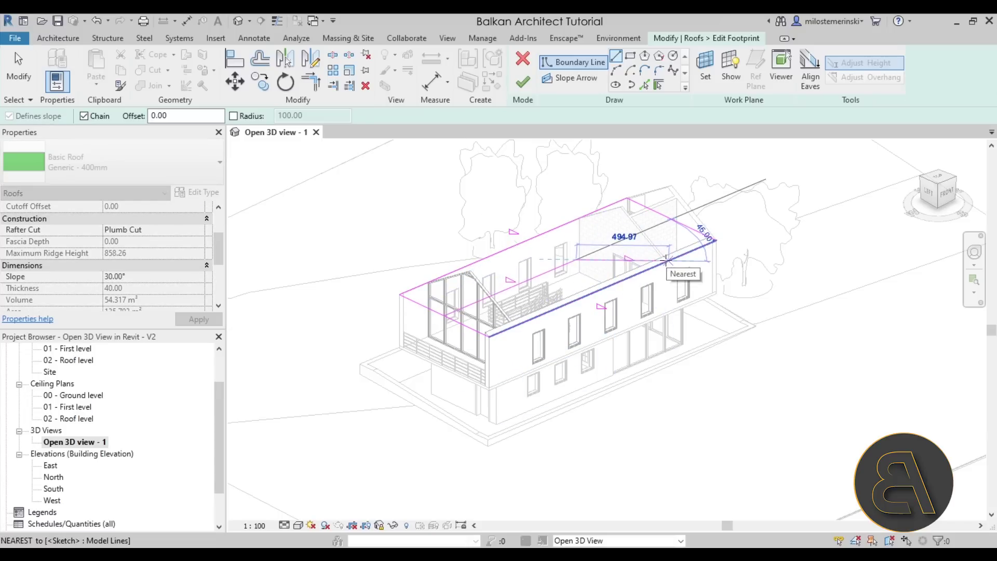
key("Escape")
key("Escape")
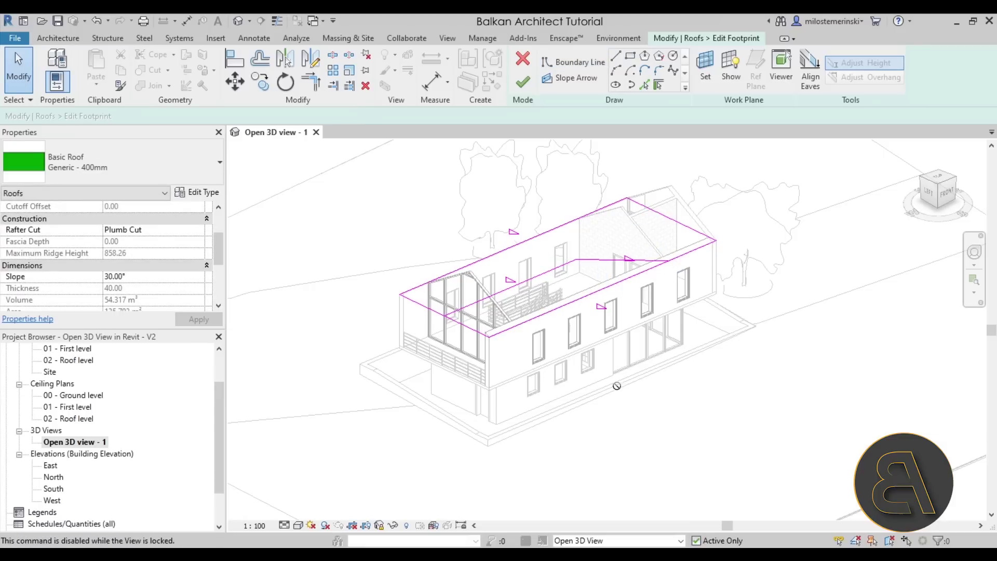
- Unlock the 3D view's orientation and orbit to see the roof footprint from higher up
scroll(652, 260, "up", 5)
left_click(654, 298)
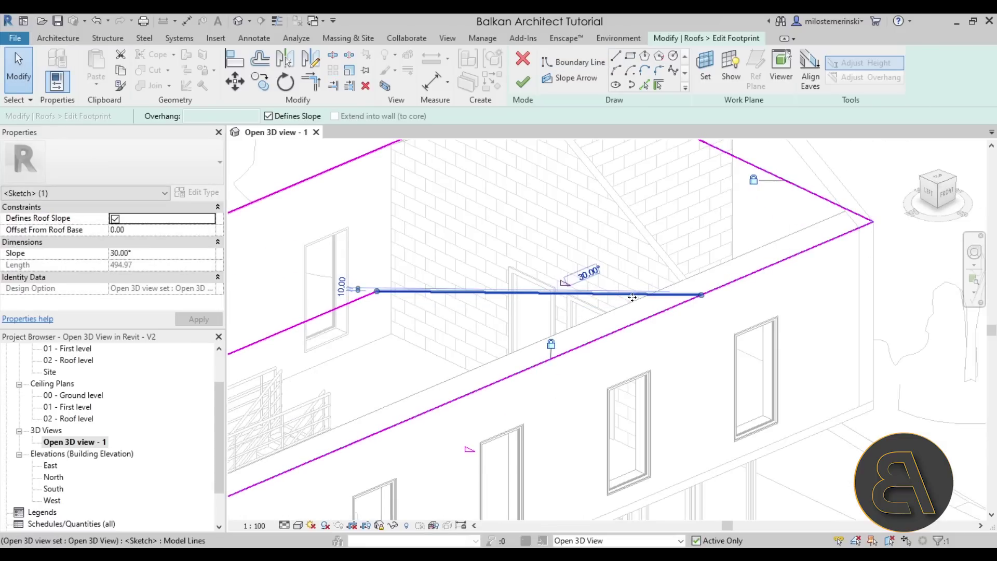
scroll(627, 266, "down", 3)
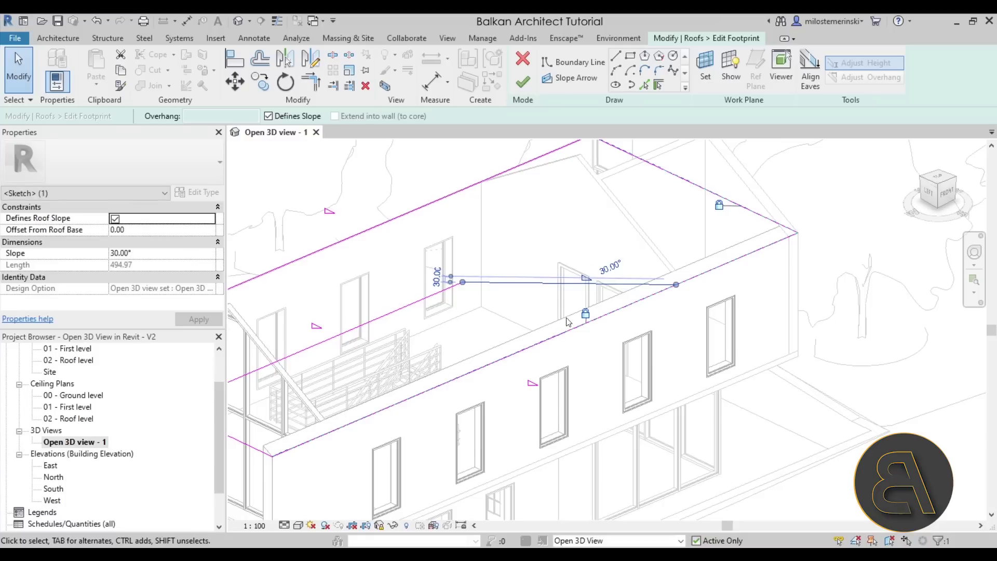
left_click(378, 526)
left_click(385, 512)
middle_click_drag(675, 321, 585, 331, "shift")
- Turn off the roof slope definition for the two new boundary lines
key("Tab")
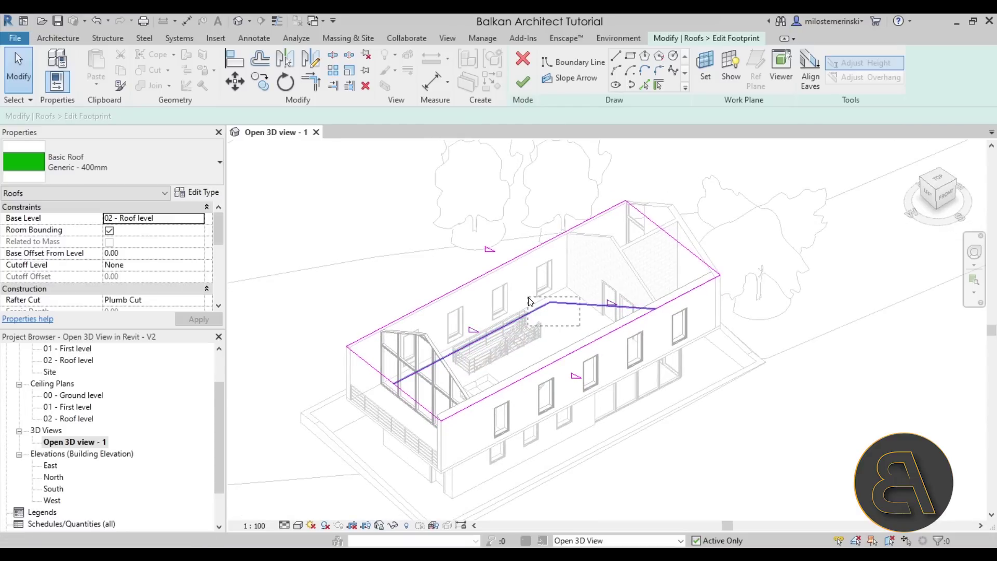
left_click(541, 310)
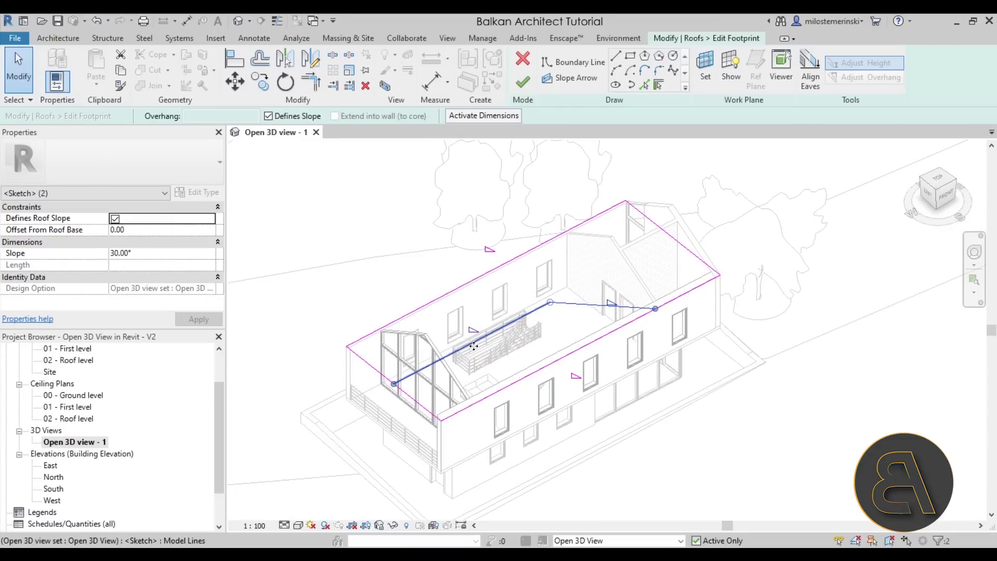
left_click(287, 116)
left_click(517, 362)
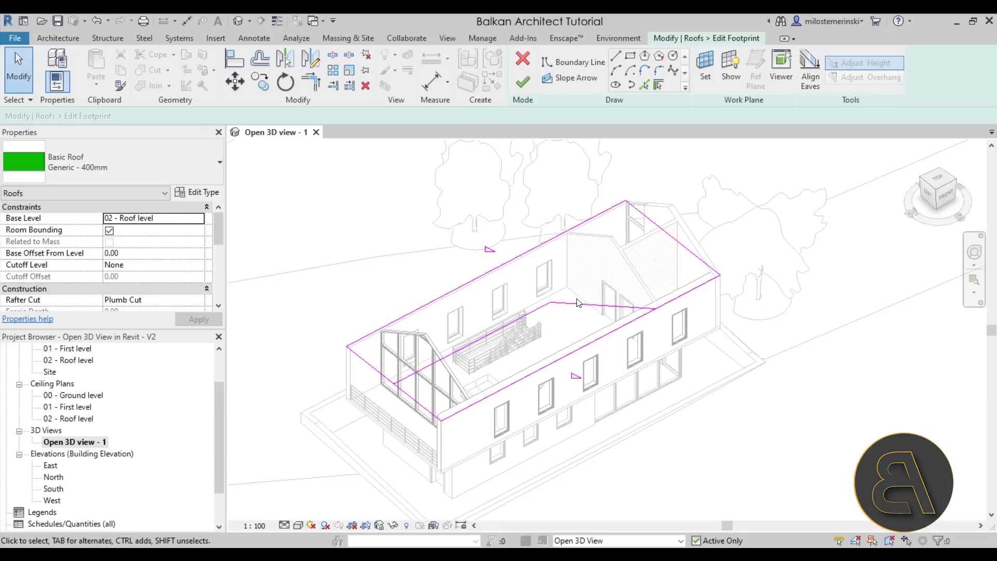
- Trim the front eave and gable boundary lines to the new lines so the footprint leaves out the front corner
left_click(313, 84)
left_click(623, 307)
left_click(686, 292)
key("Escape")
key("Escape")
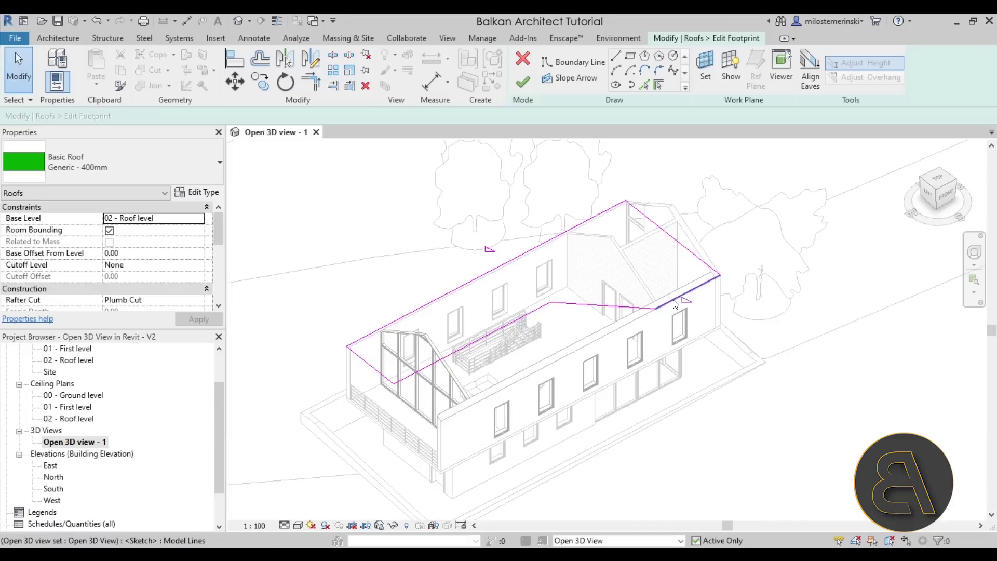
- Finish the roof footprint and delete the curtain wall mullions that can no longer be created
left_click(523, 82)
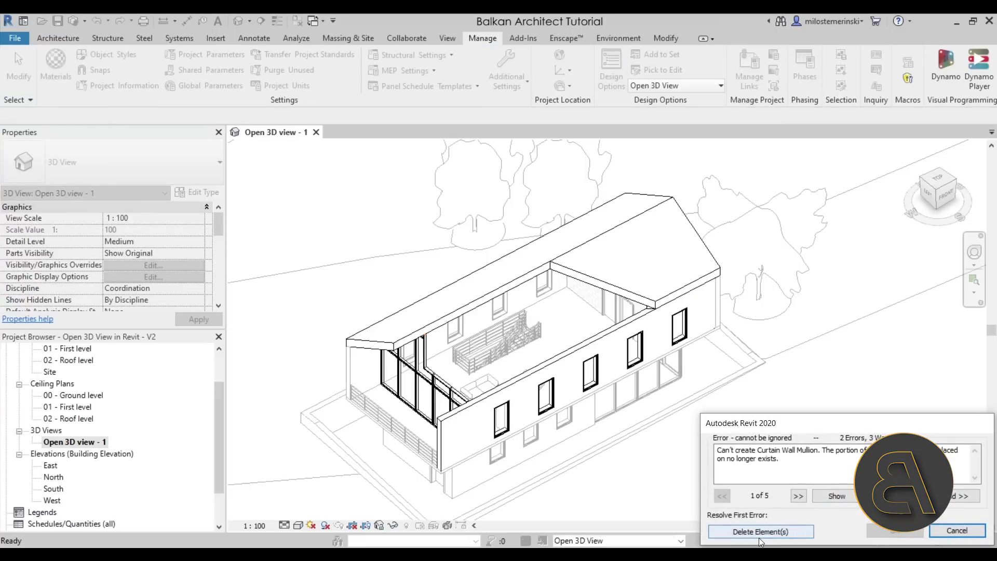
left_click(737, 534)
middle_click_drag(550, 314, 679, 429, "shift")
key("Escape")
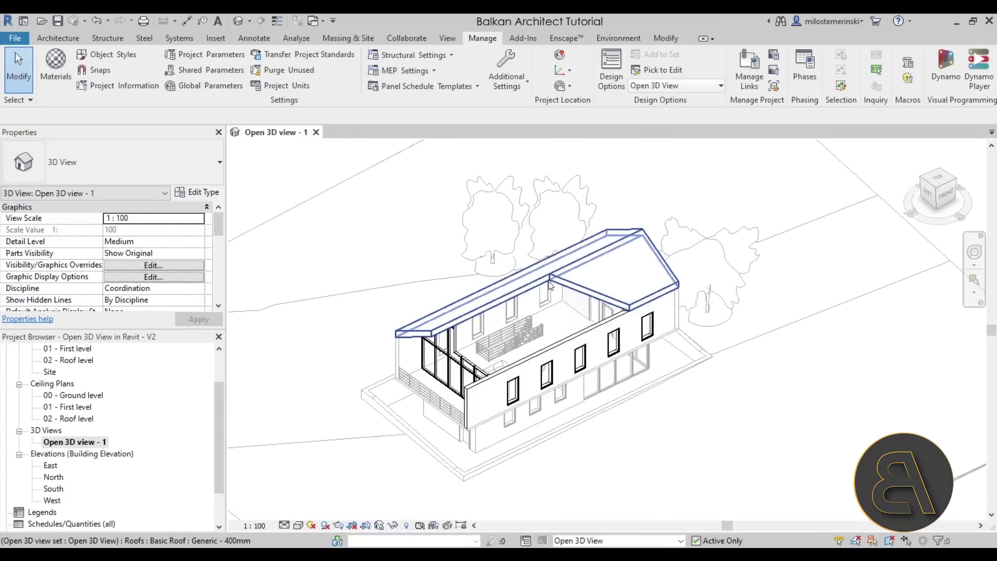
- Open the profile of the upper-floor long wall with windows for editing, accepting removal of its top and base attachments
left_click(569, 349)
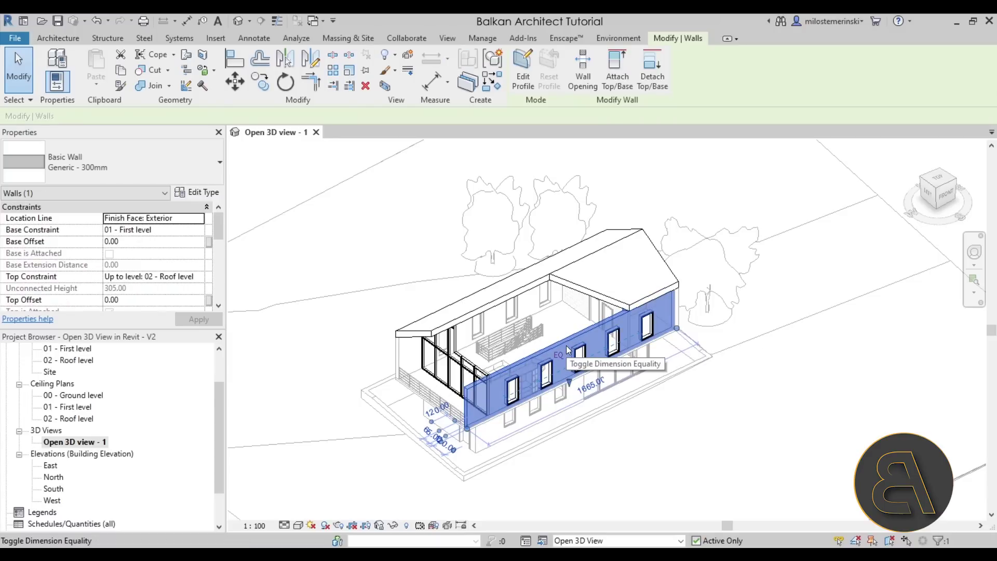
scroll(598, 395, "up", 4)
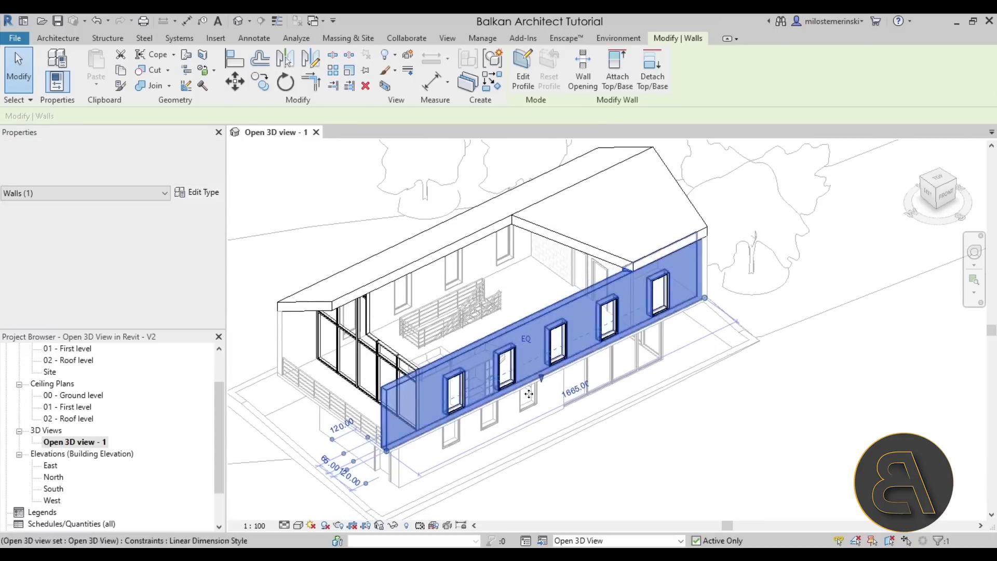
left_click(521, 83)
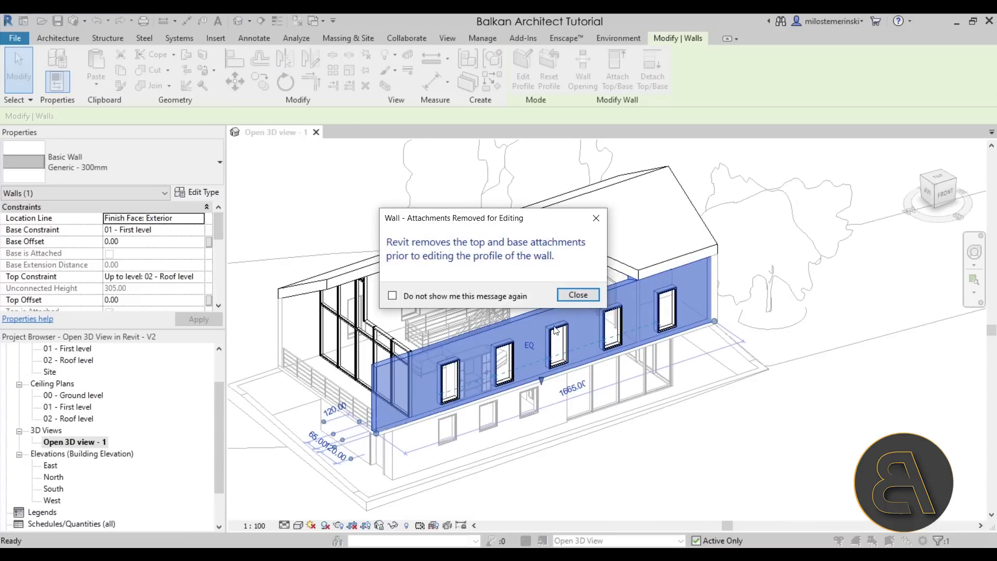
left_click(577, 295)
middle_click_drag(499, 358, 429, 339, "shift")
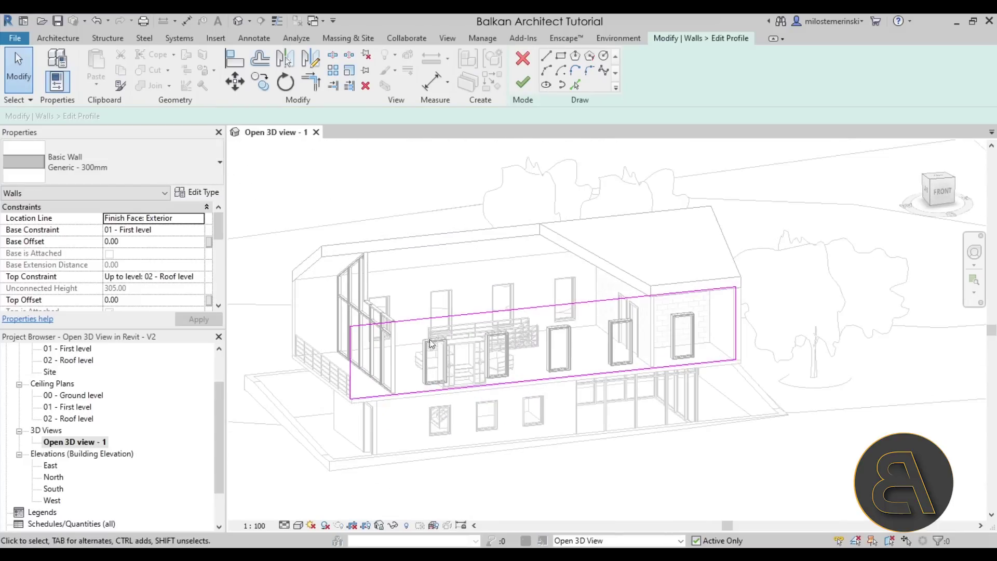
- Add a vertical line to the wall profile by picking the roof's corner edge at the cut
left_click(546, 56)
scroll(671, 285, "up", 5)
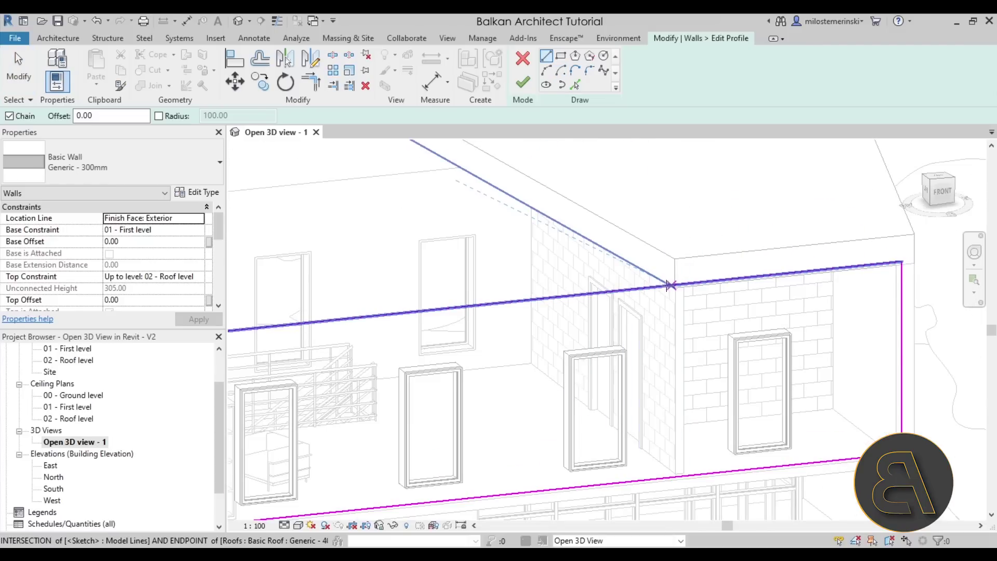
left_click(575, 85)
left_click(677, 275)
mouse_move(680, 275)
middle_mouse_down("shift")
mouse_move(723, 318)
mouse_move(716, 283)
mouse_move(738, 315)
middle_mouse_up("shift")
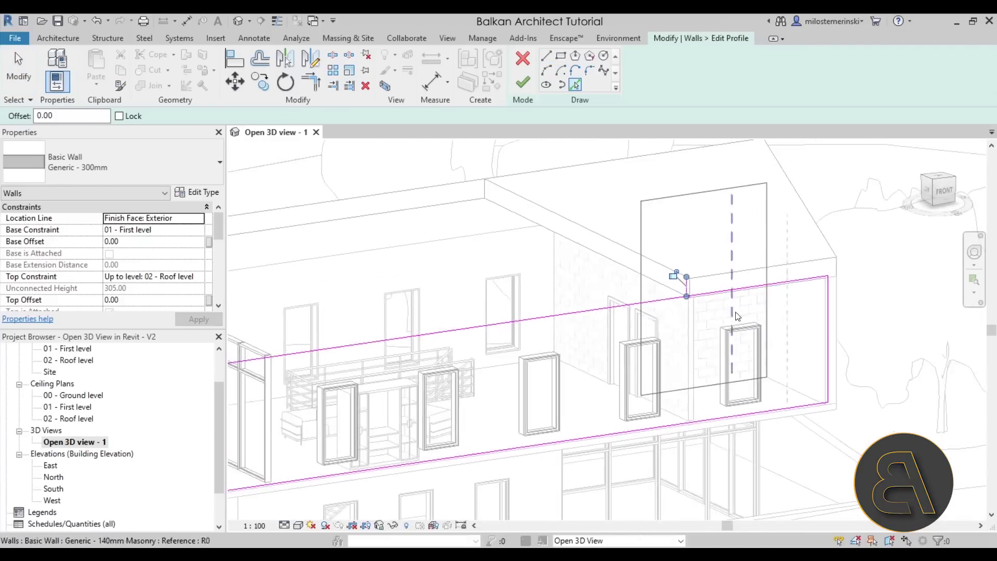
scroll(738, 316, "down", 5)
- Sketch a line parallel to the wall's base at about mid-height, from the gable-side end to below the roof cut
left_click(546, 56)
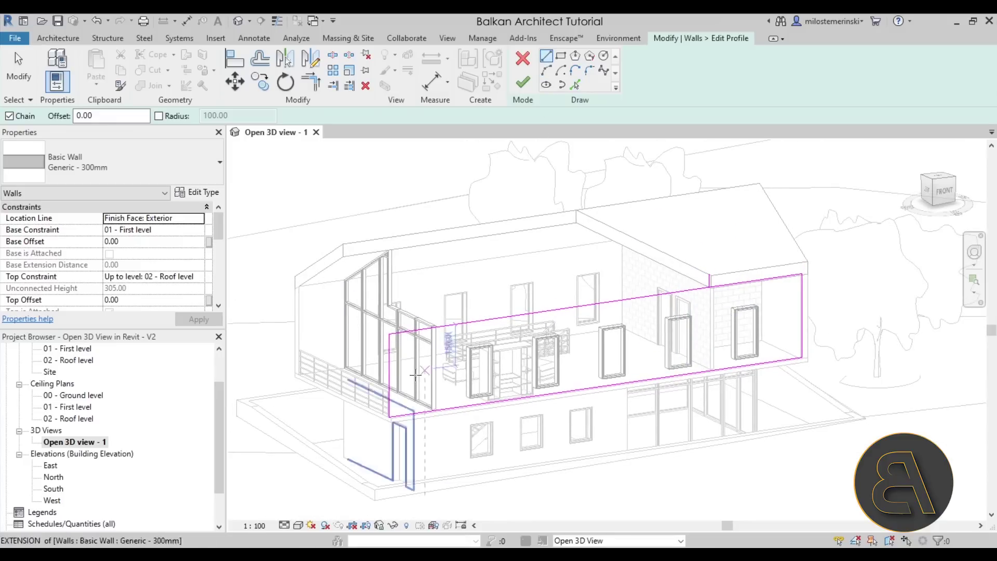
left_click(390, 375)
left_click(707, 330)
key("Escape")
key("Escape")
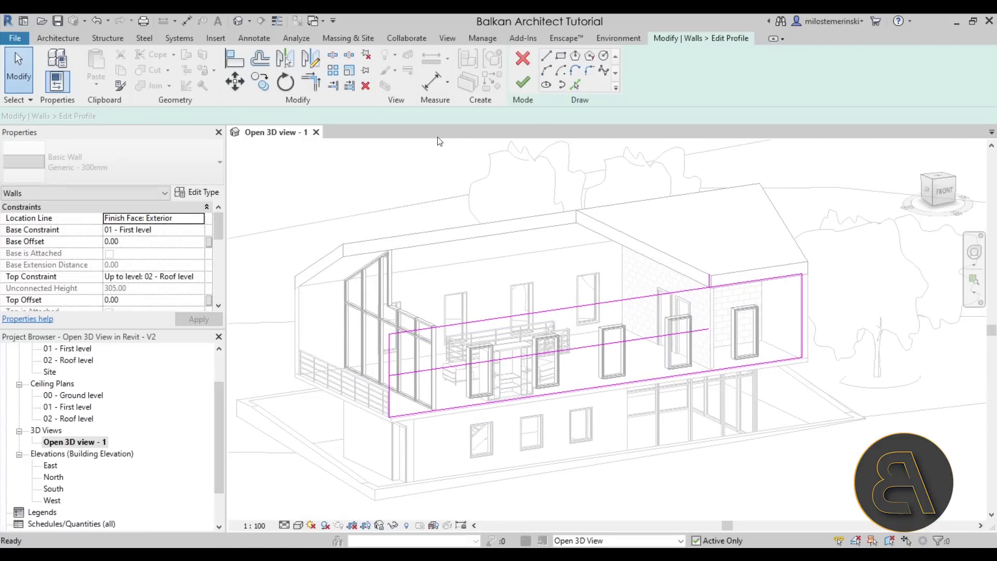
- Trim the profile lines into one closed stepped outline, lowering the wall between the gable end and the roof cut
key("t")
key("r")
left_click(699, 331)
left_click(714, 293)
left_click(407, 373)
left_click(387, 387)
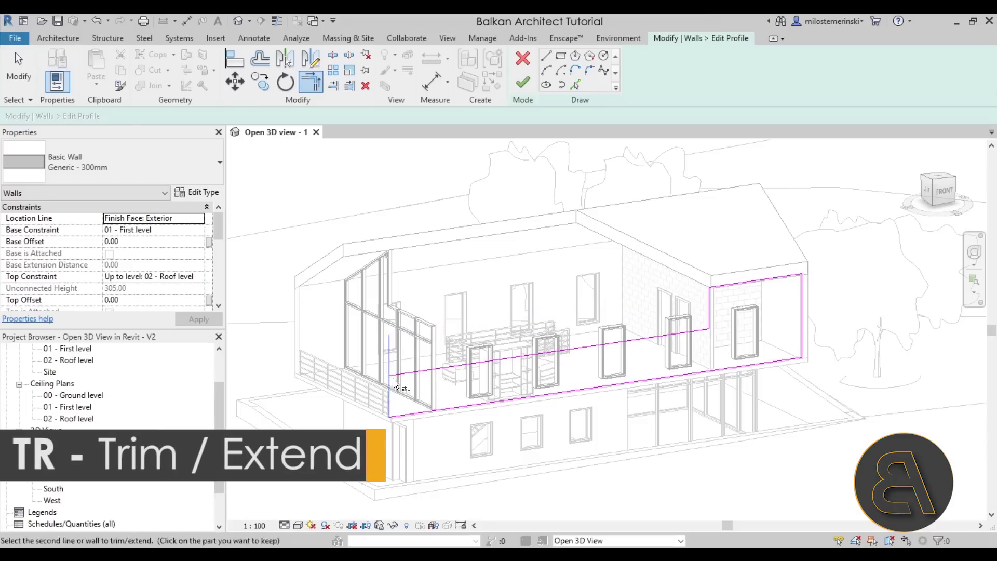
- Move the mid-height profile line slightly down and finish the wall's profile
key("Escape")
left_click(483, 387)
left_click_drag(484, 387, 483, 366)
key("Escape")
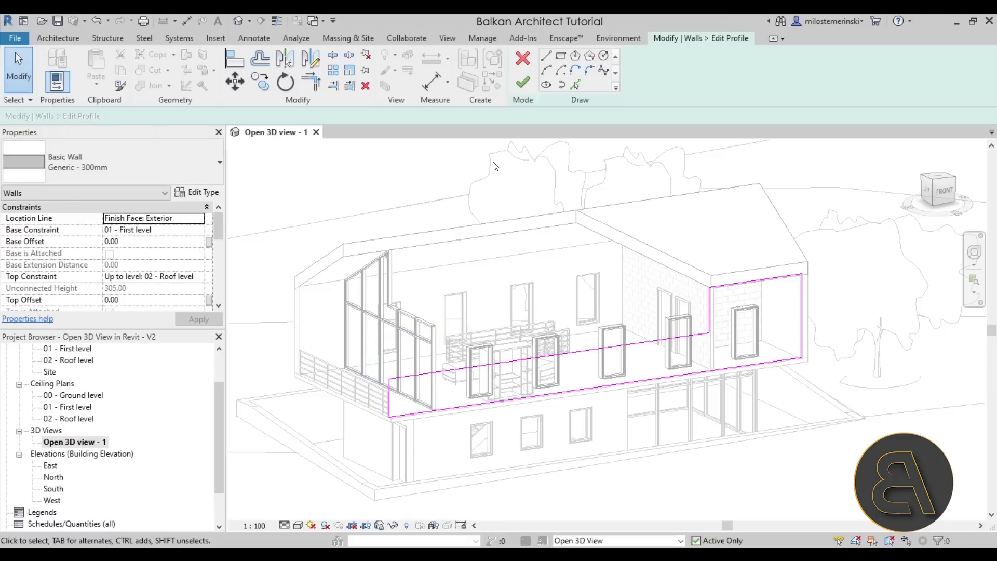
left_click(522, 82)
key("Escape")
middle_click_drag(329, 232, 365, 213, "shift")
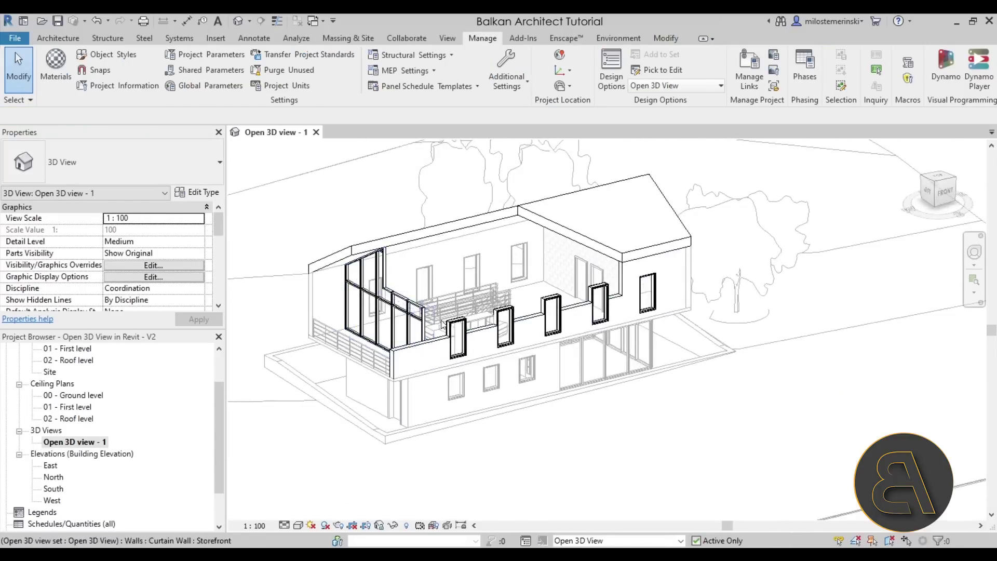
- Examine how the windows sit in the lowered part of the long wall
left_click(463, 339)
scroll(468, 349, "up", 2)
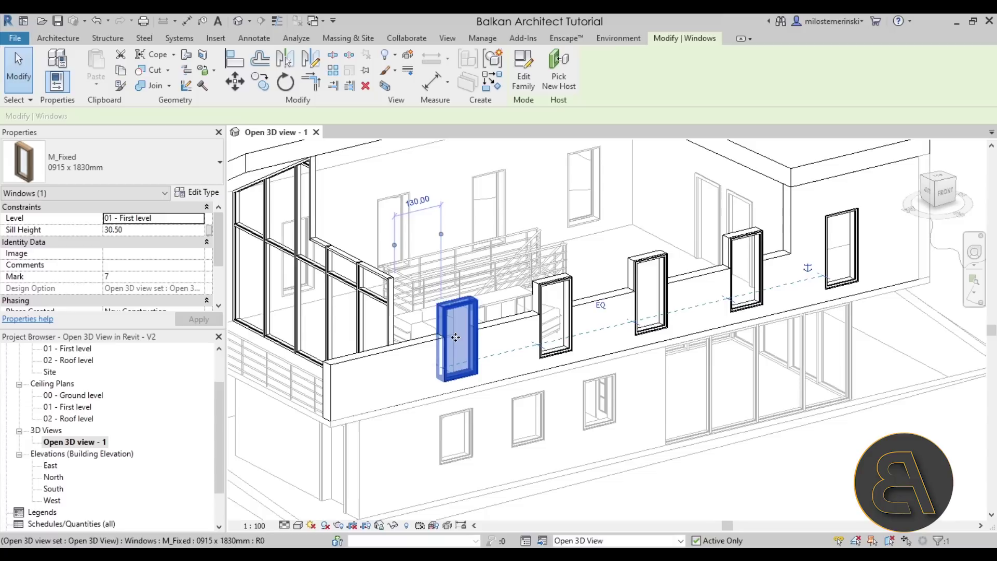
scroll(450, 353, "up", 2)
scroll(451, 356, "up", 2)
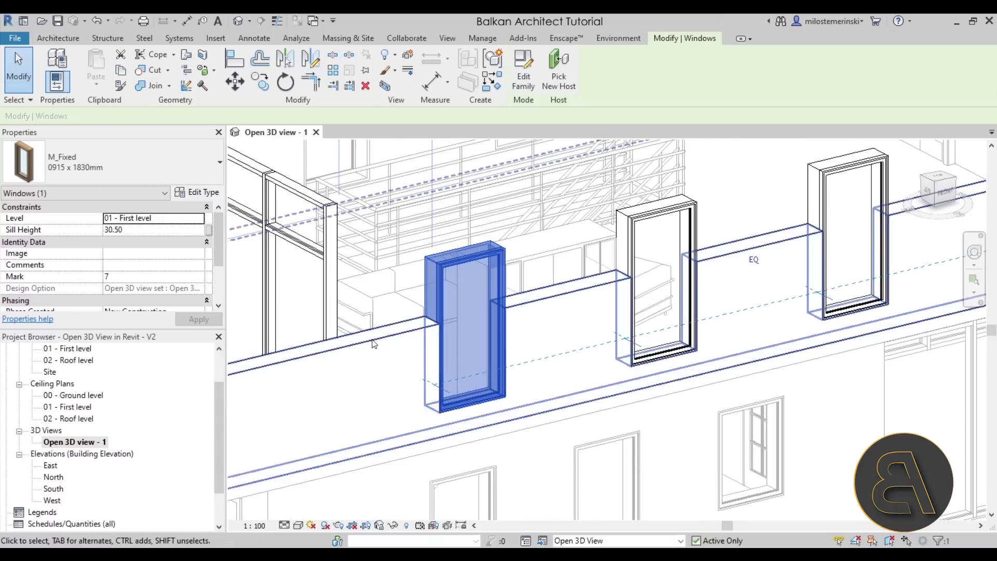
scroll(568, 415, "down", 5)
mouse_move(583, 390)
middle_mouse_down("shift")
mouse_move(597, 444)
mouse_move(597, 419)
mouse_move(580, 401)
middle_mouse_up("shift")
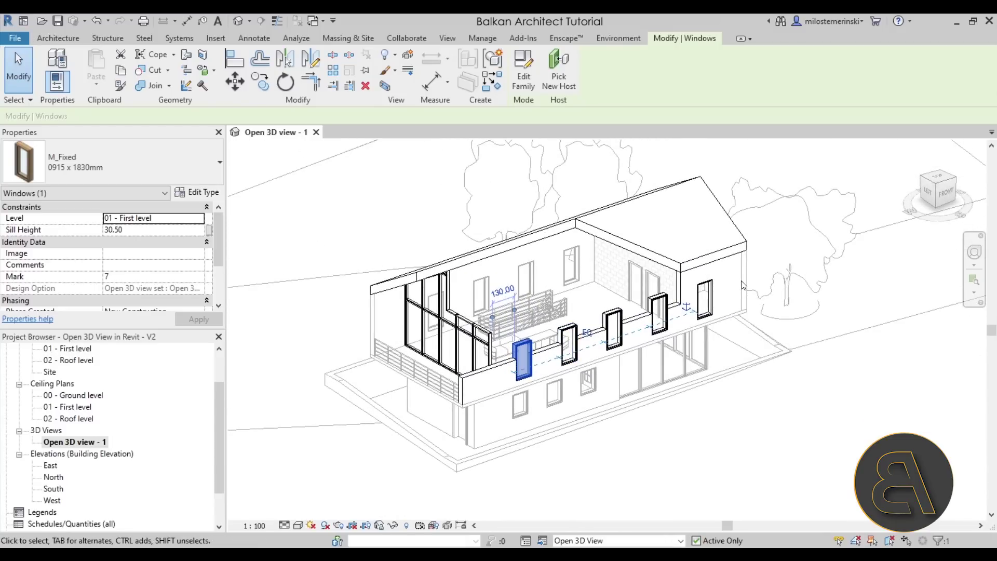
scroll(594, 328, "up", 3)
key("Escape")
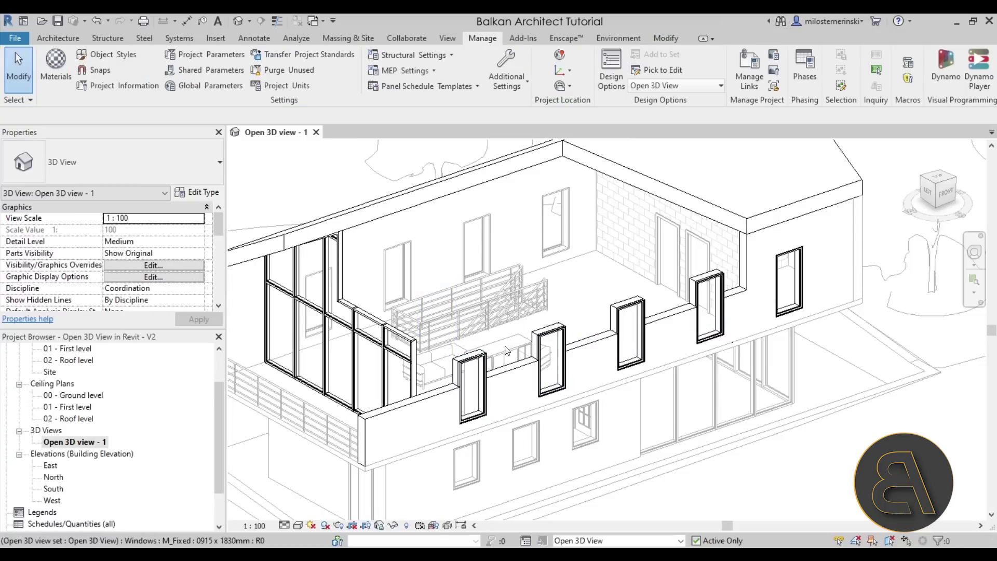
- Hide the four windows in the lowered part of the long wall as elements in this view
left_click(472, 365)
left_click(546, 338, "ctrl")
left_click(615, 311, "ctrl")
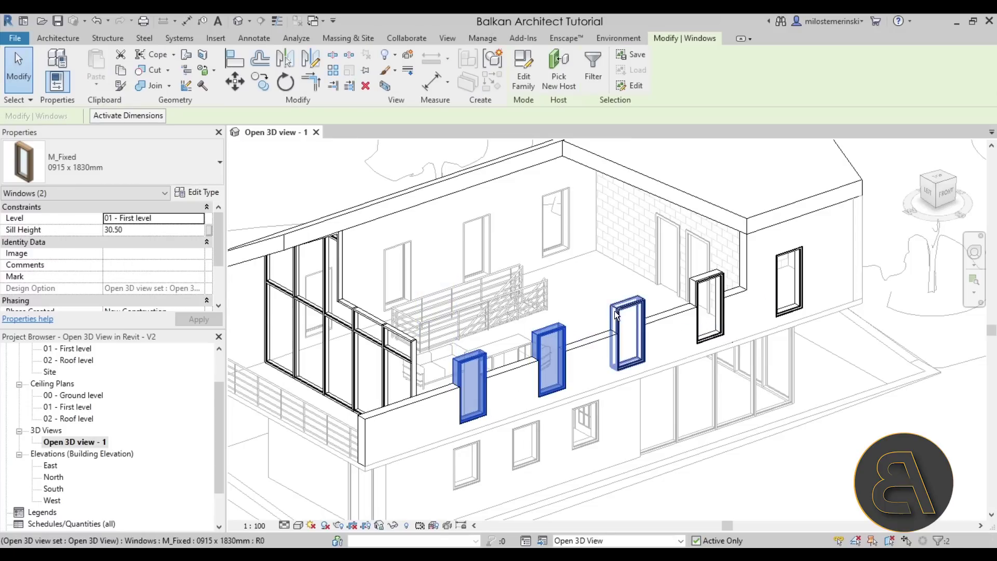
left_click(722, 275, "ctrl")
left_click(391, 55)
left_click(401, 84)
- Start editing the profile of the gable-end storefront curtain wall, deleting the mullions that can no longer be created
middle_click_drag(605, 309, 603, 302, "shift")
middle_click_drag(530, 363, 423, 323, "shift")
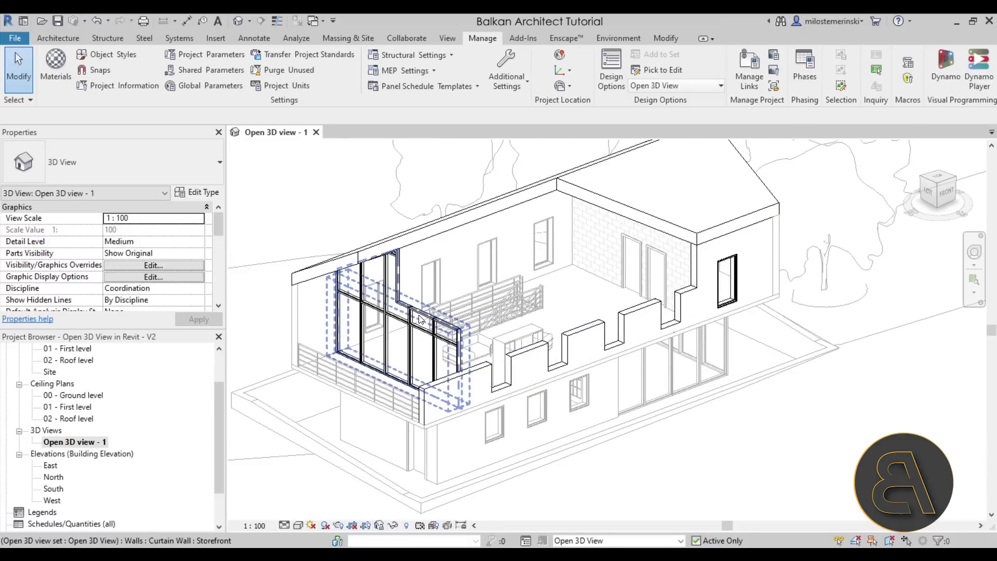
left_click(424, 338)
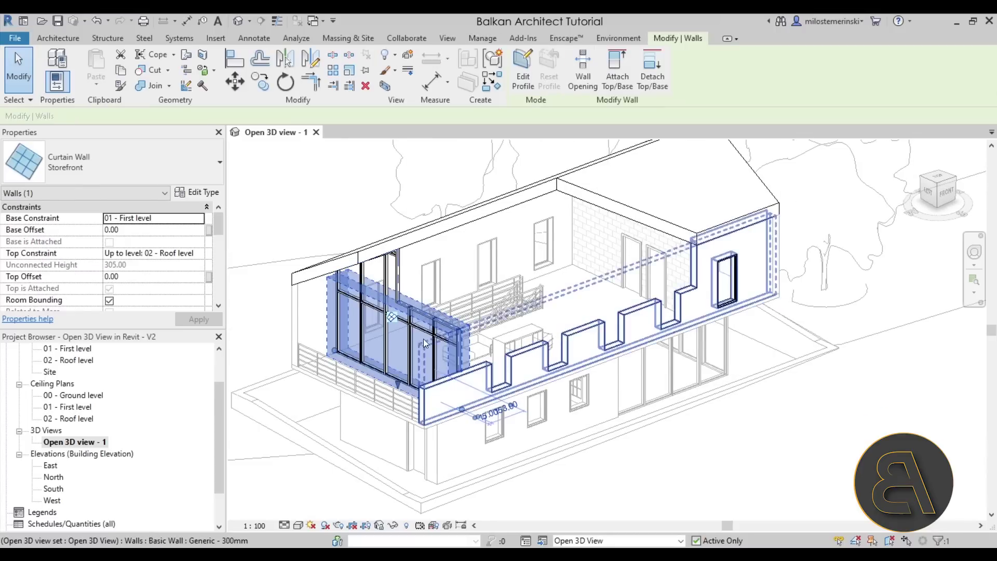
left_click(523, 67)
left_click(576, 294)
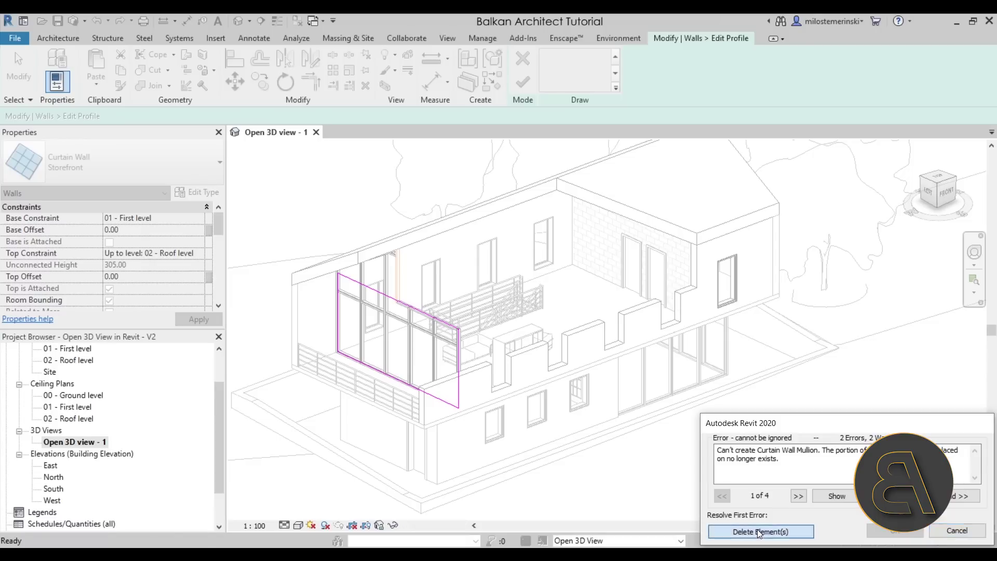
left_click(764, 531)
scroll(407, 325, "up", 1)
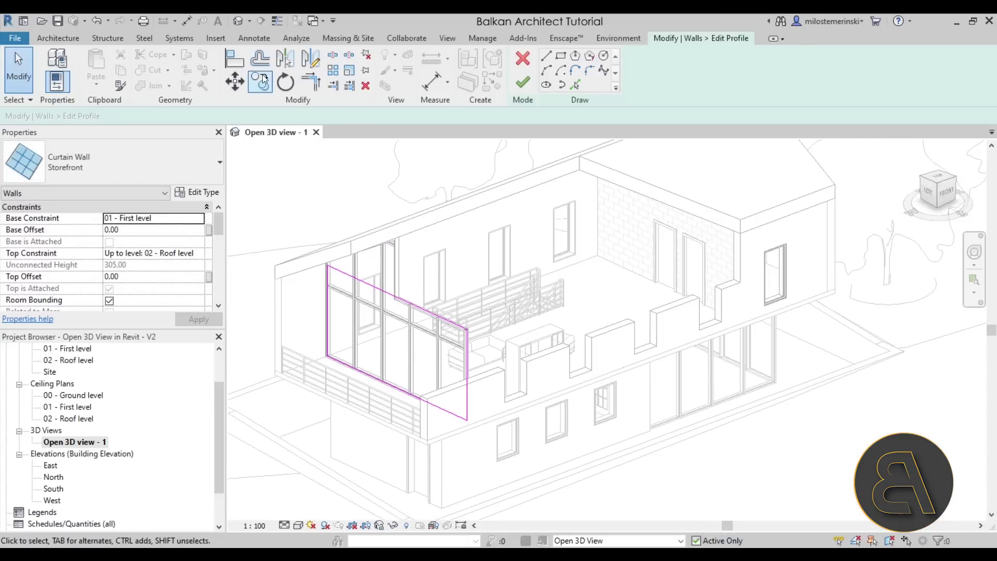
- Align the curtain wall's upper profile line with the top face of the lowered long wall
left_click(239, 64)
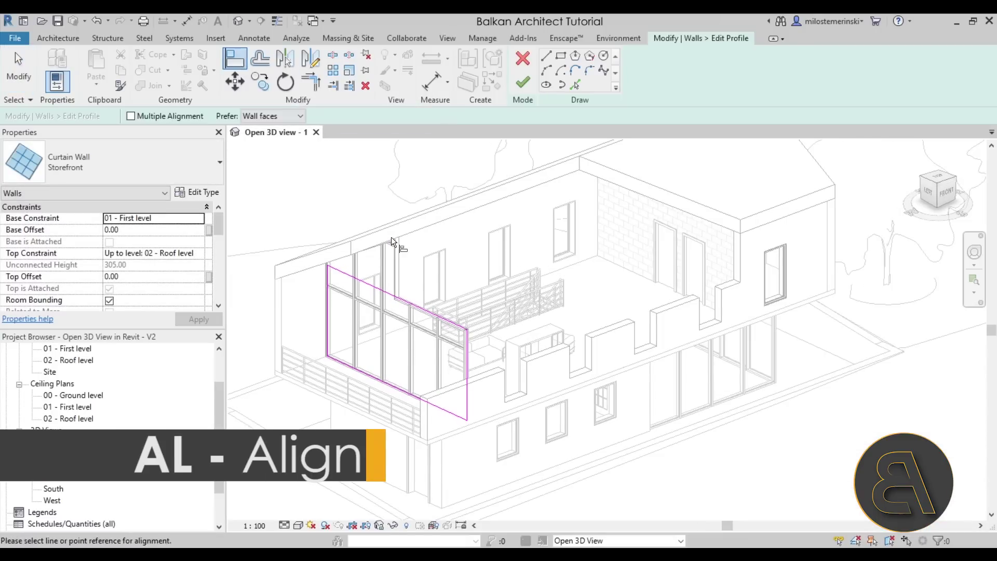
scroll(453, 394, "up", 2)
left_click(453, 393)
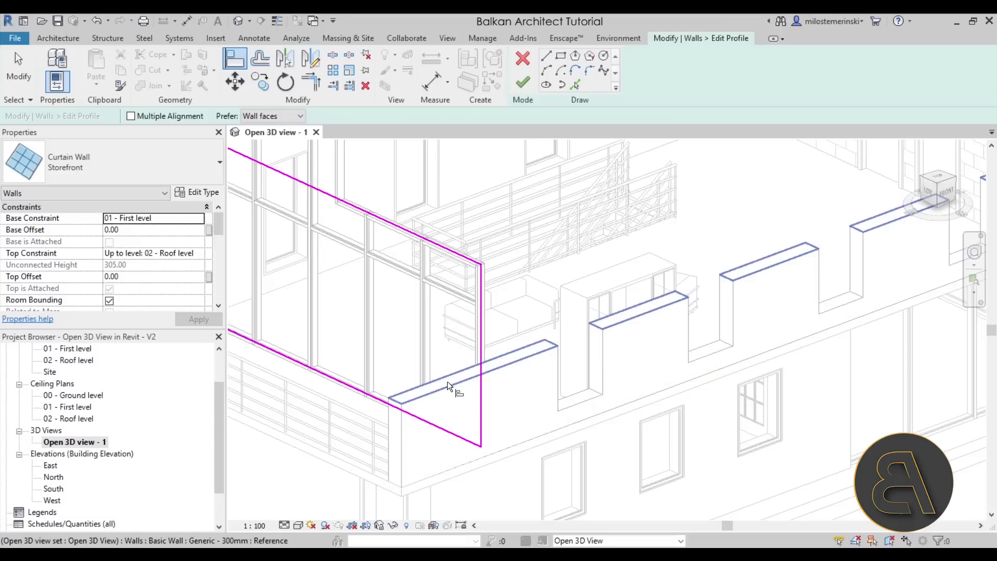
left_click(473, 261)
scroll(538, 306, "down", 2)
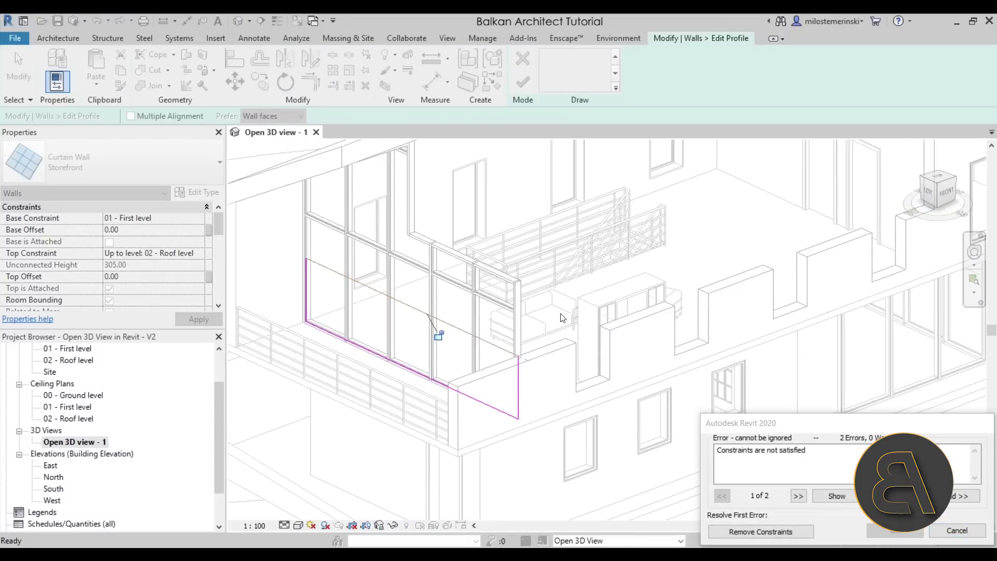
key("Escape")
- Add curtain wall profile lines from the vertical edge at the roof cut and the sloping underside of the remaining roof
middle_click_drag(430, 338, 539, 410)
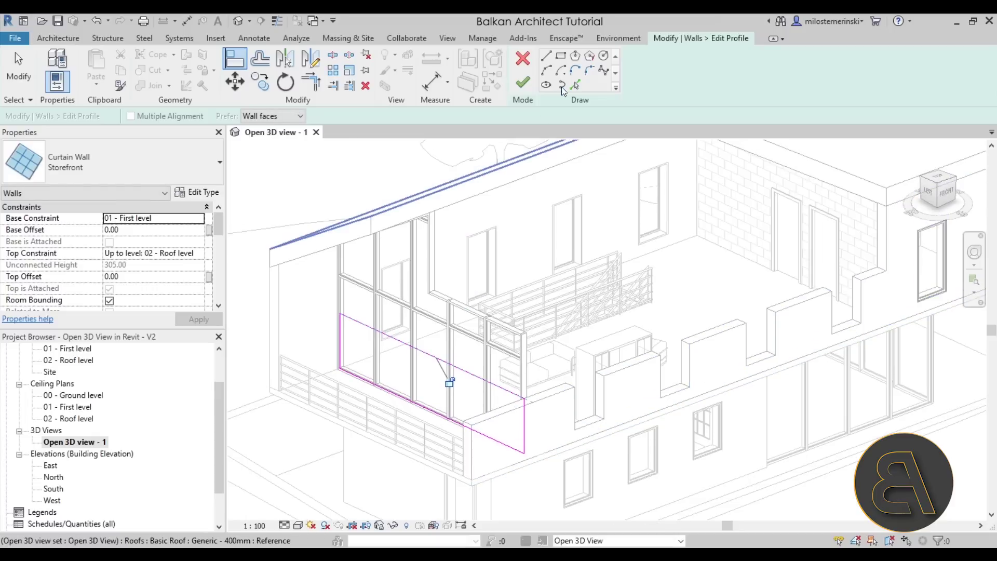
left_click(575, 85)
left_click(438, 262)
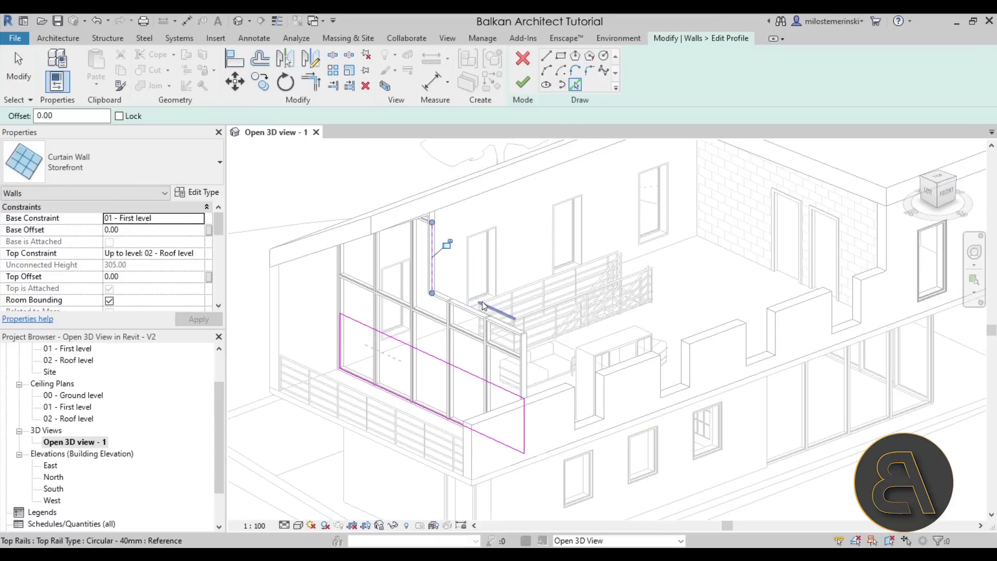
left_click(336, 246)
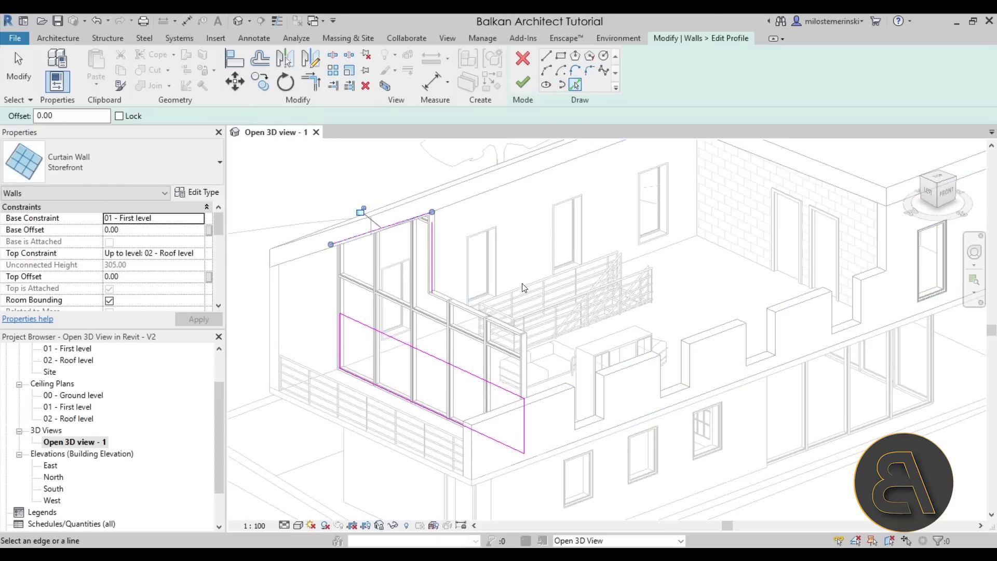
key("Escape")
key("Escape")
scroll(522, 289, "down", 3)
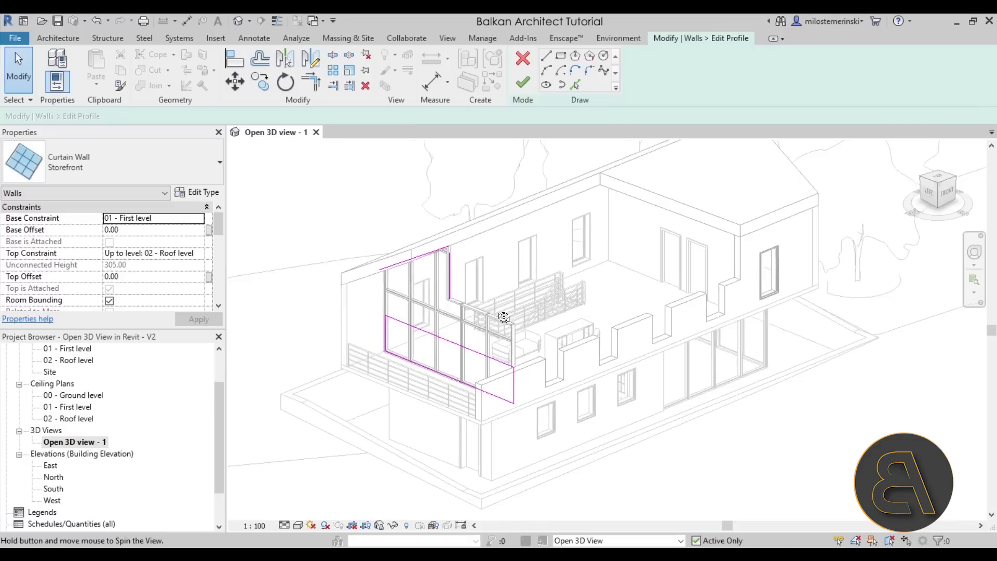
- Trim the curtain wall profile into one closed stepped outline and finish it, deleting the mullions that cannot be created
left_click(310, 86)
left_click(472, 350)
left_click(445, 289)
left_click(386, 330)
middle_click_drag(386, 330, 494, 218, "shift")
left_click(523, 83)
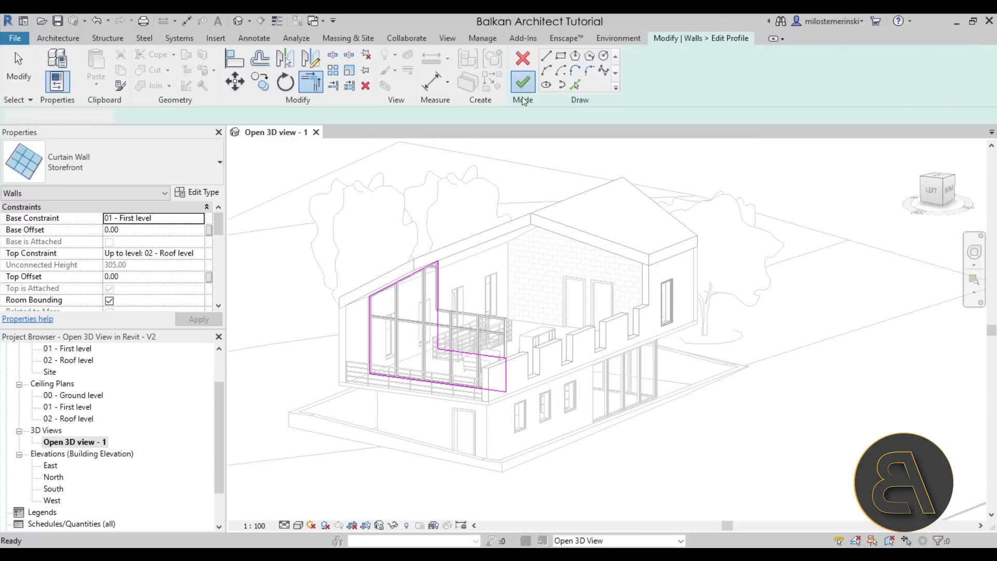
left_click(761, 532)
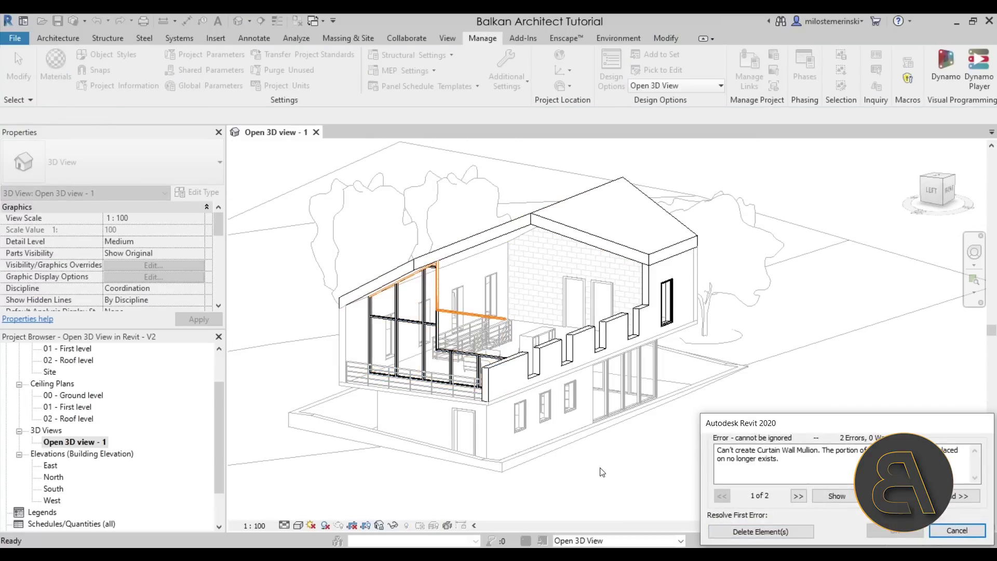
left_click(761, 531)
left_click(624, 475)
middle_click_drag(700, 435, 646, 458, "shift")
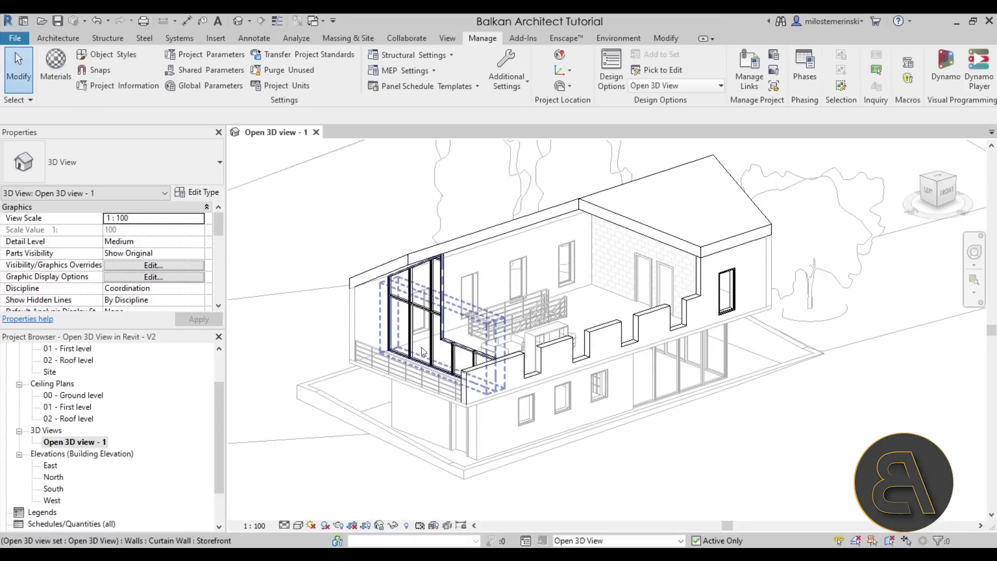
- Hide the six mullions along the curtain wall's vertical and lowered cut edges as elements in this view
scroll(446, 285, "up", 3)
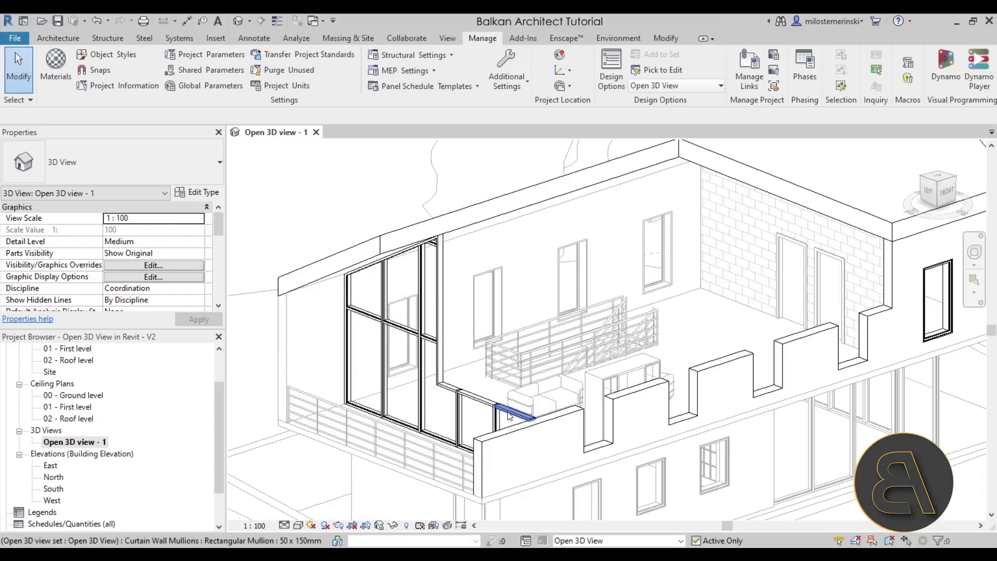
left_click(444, 273)
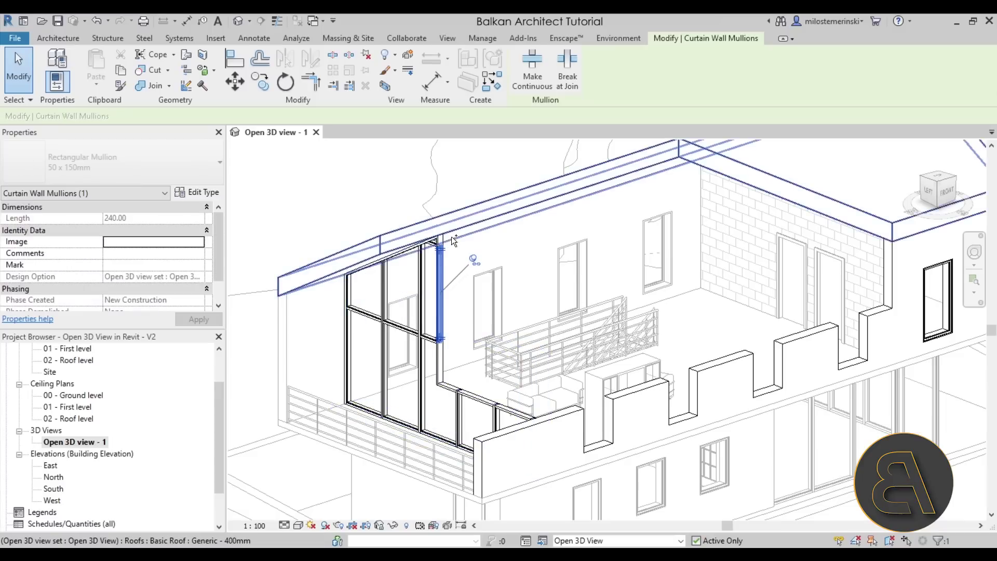
scroll(447, 237, "up", 5)
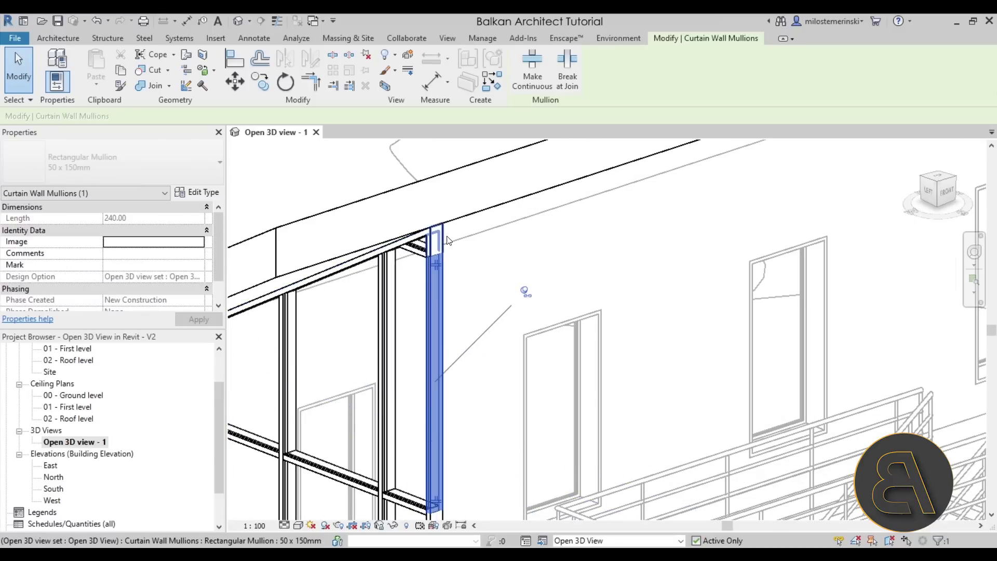
left_click(447, 235, "ctrl")
scroll(447, 235, "down", 3)
scroll(370, 332, "up", 3)
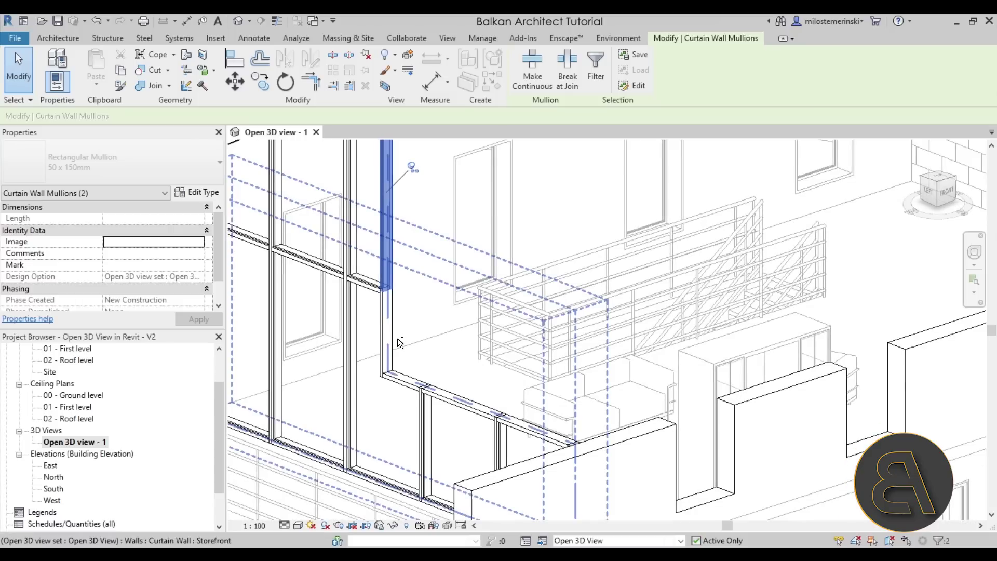
left_click(392, 338, "ctrl")
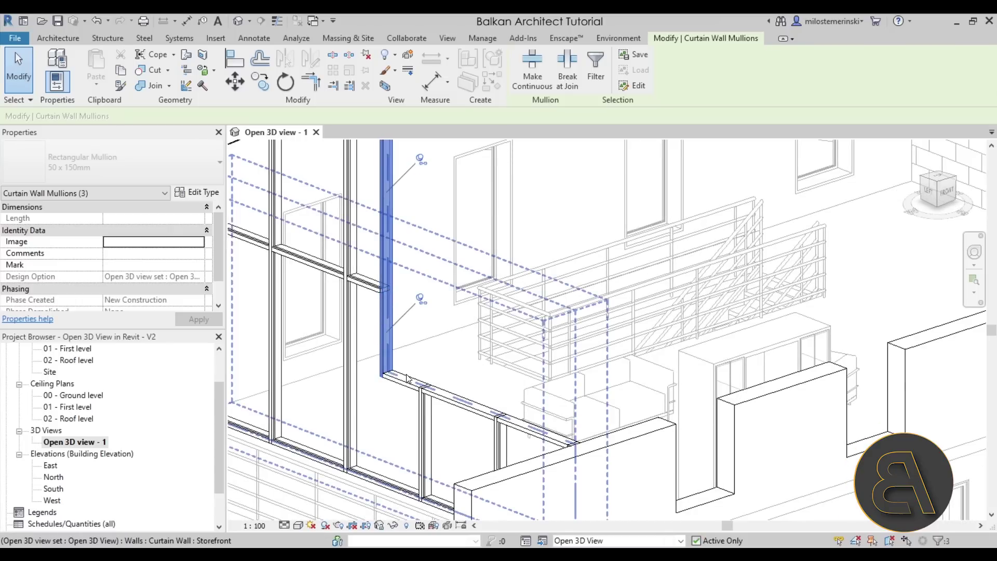
left_click(406, 373, "ctrl")
left_click(451, 393, "ctrl")
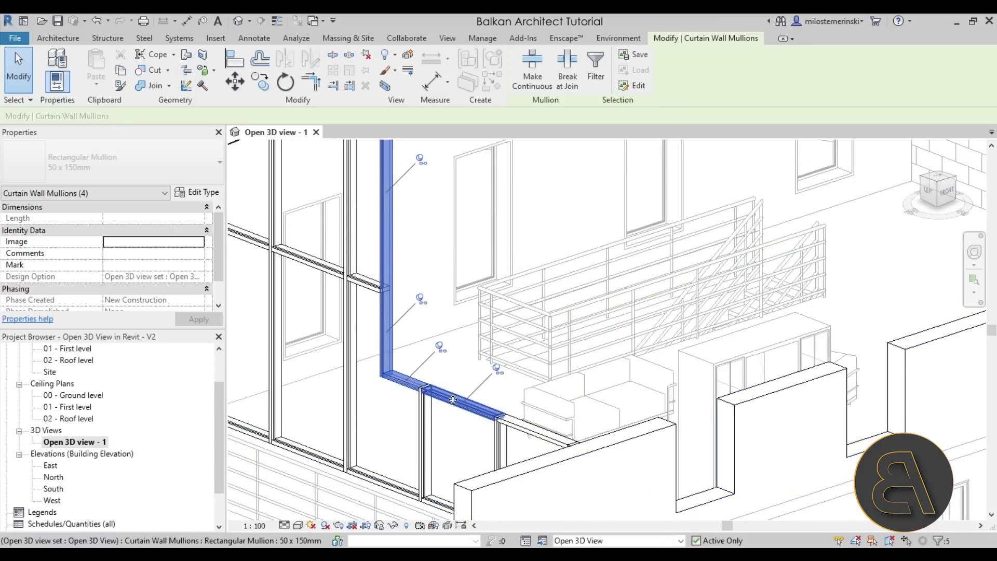
left_click(514, 426, "ctrl")
scroll(525, 311, "down", 3)
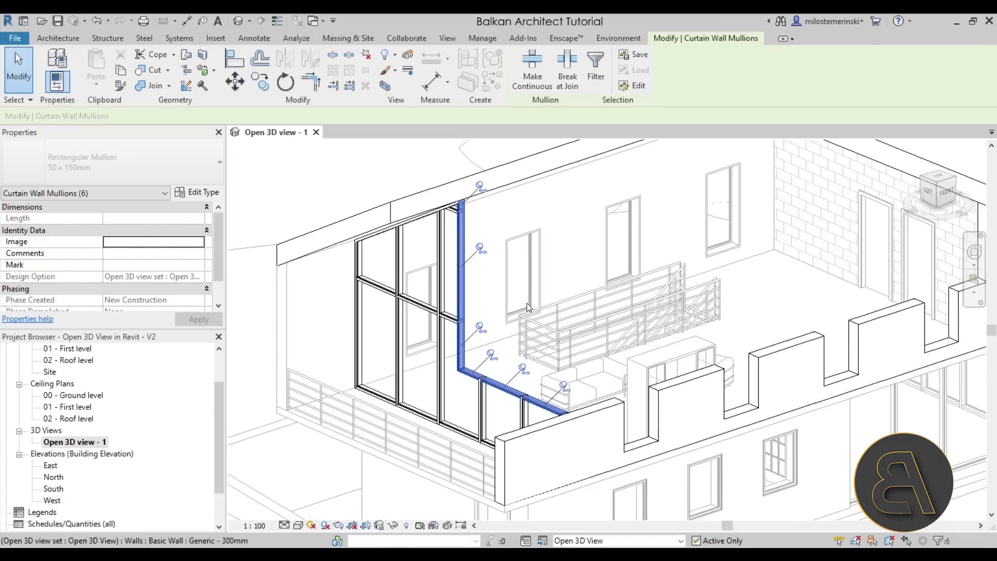
left_click(395, 54)
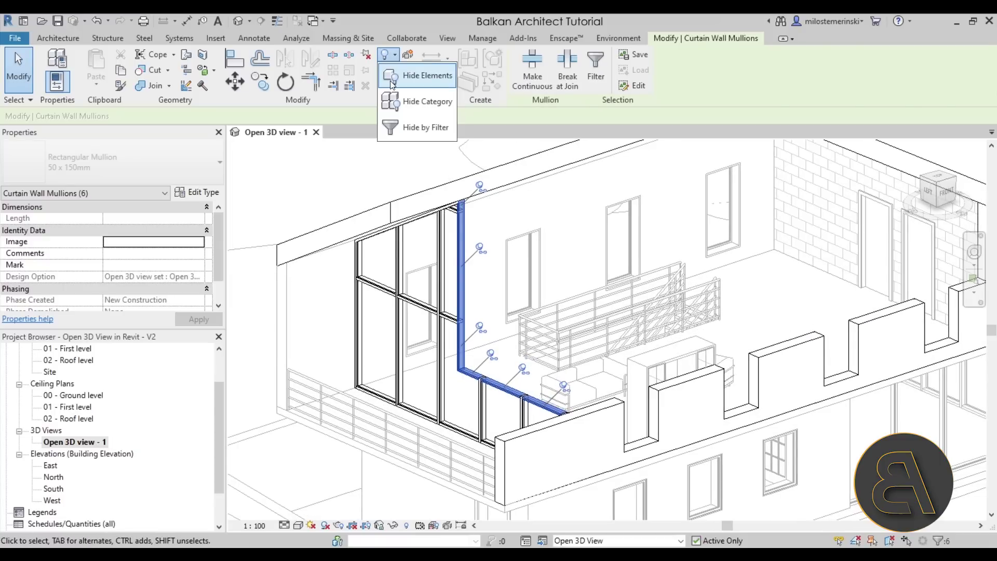
left_click(414, 78)
- Turn on cast shadows for the cut-open 3D view
scroll(452, 183, "down", 1)
scroll(452, 183, "down", 3)
middle_click_drag(509, 291, 548, 311, "shift")
middle_click_drag(552, 277, 531, 297, "shift")
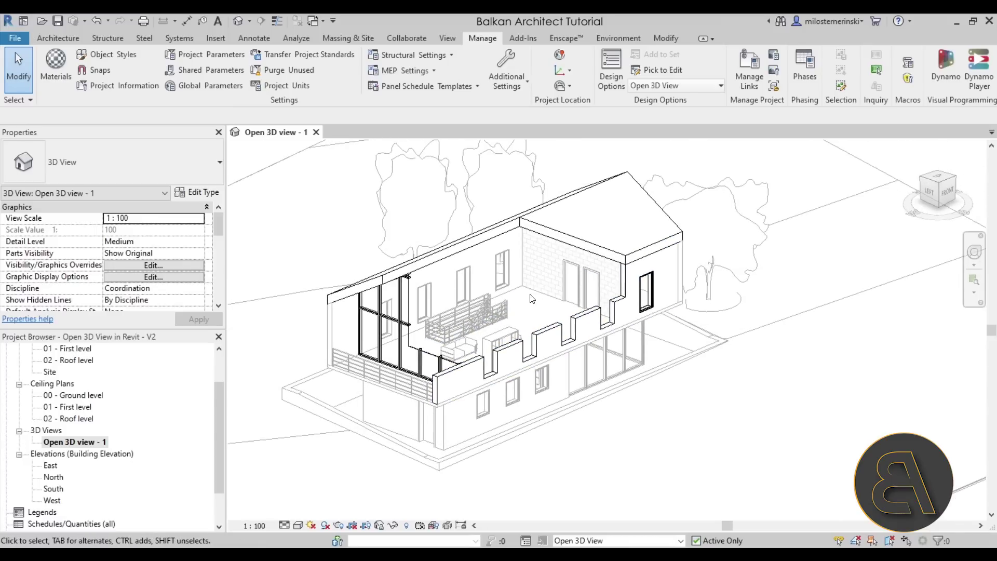
left_click(325, 530)
middle_click_drag(588, 437, 444, 503, "shift")
- Enable Show Ambient Shadows in the view's graphic display options and apply the change
left_click(302, 525)
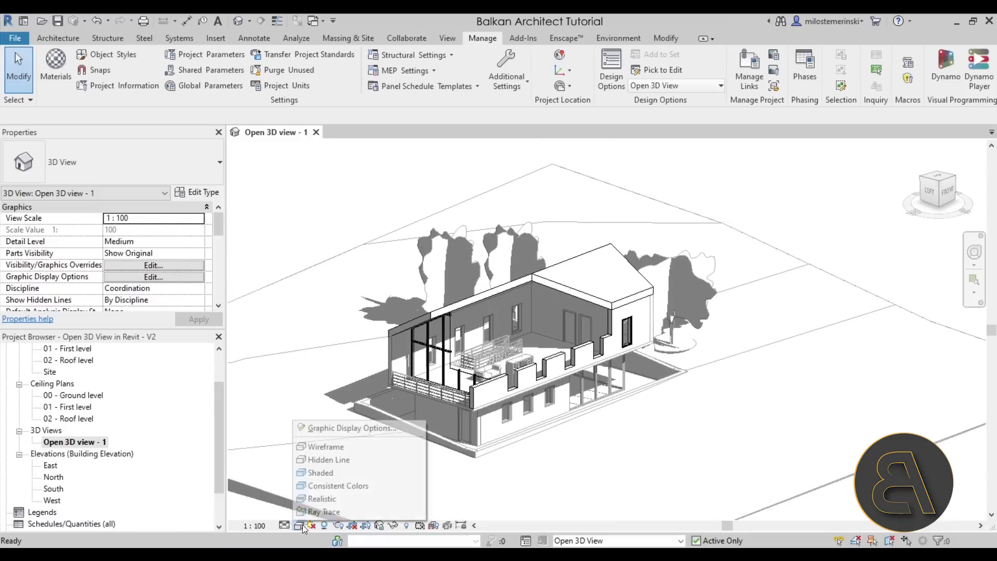
left_click(318, 431)
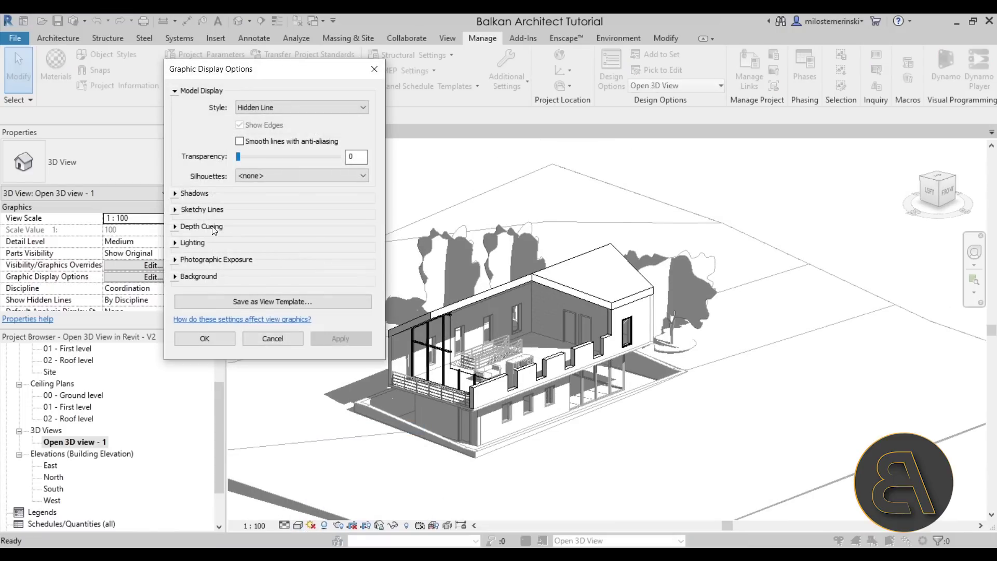
left_click(175, 194)
left_click(240, 219)
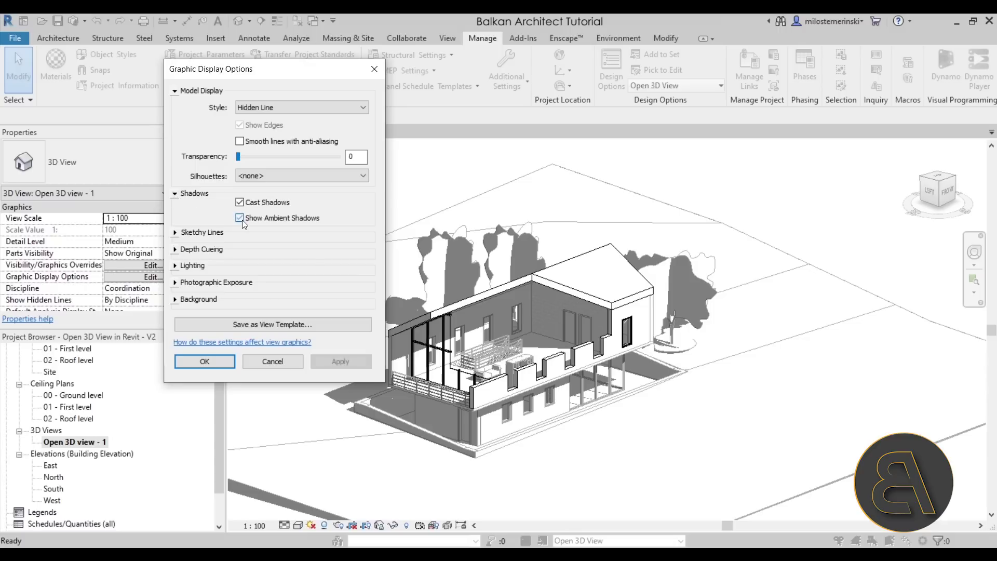
left_click(339, 365)
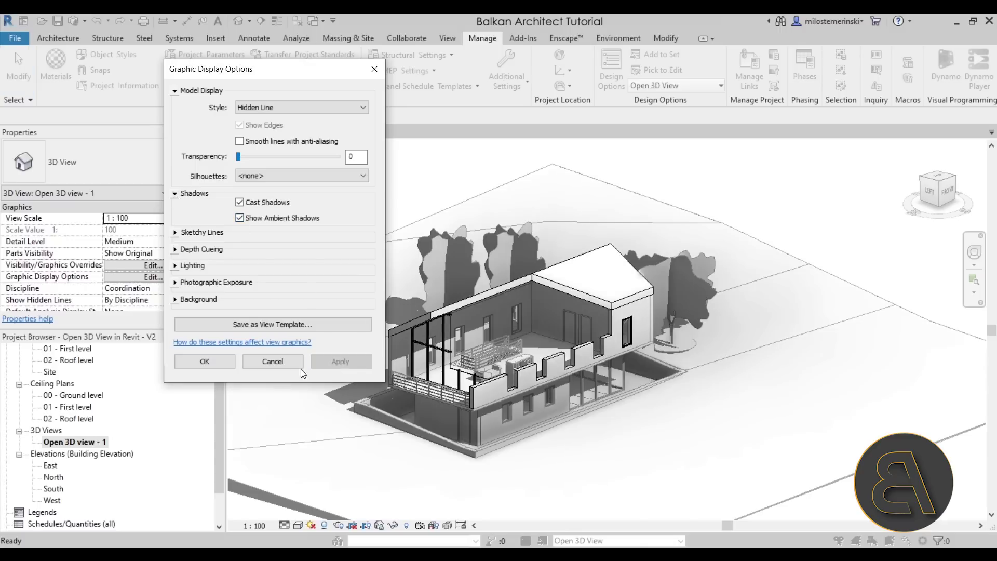
left_click(194, 364)
middle_click_drag(659, 396, 656, 417, "shift")
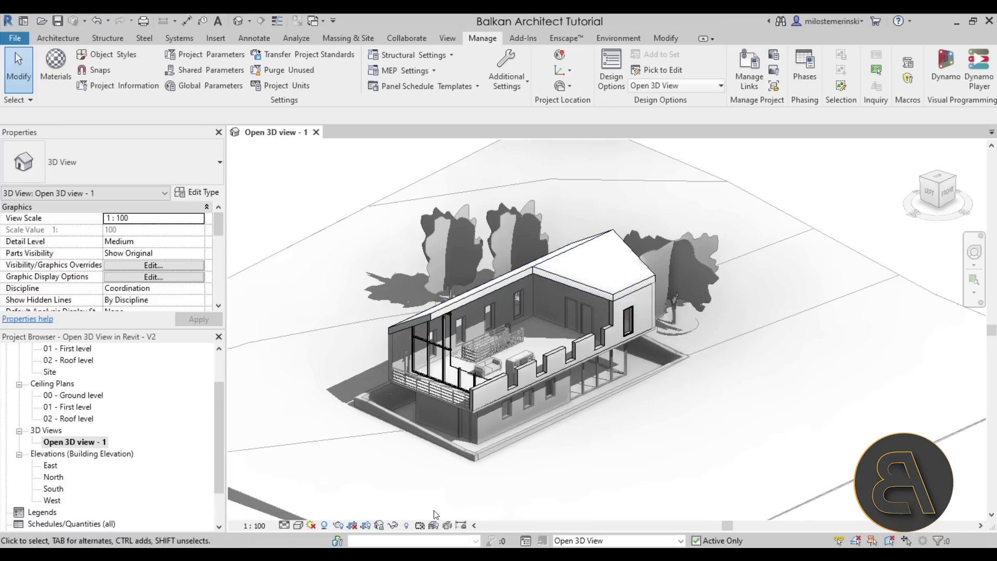
middle_click_drag(566, 418, 558, 438, "shift")
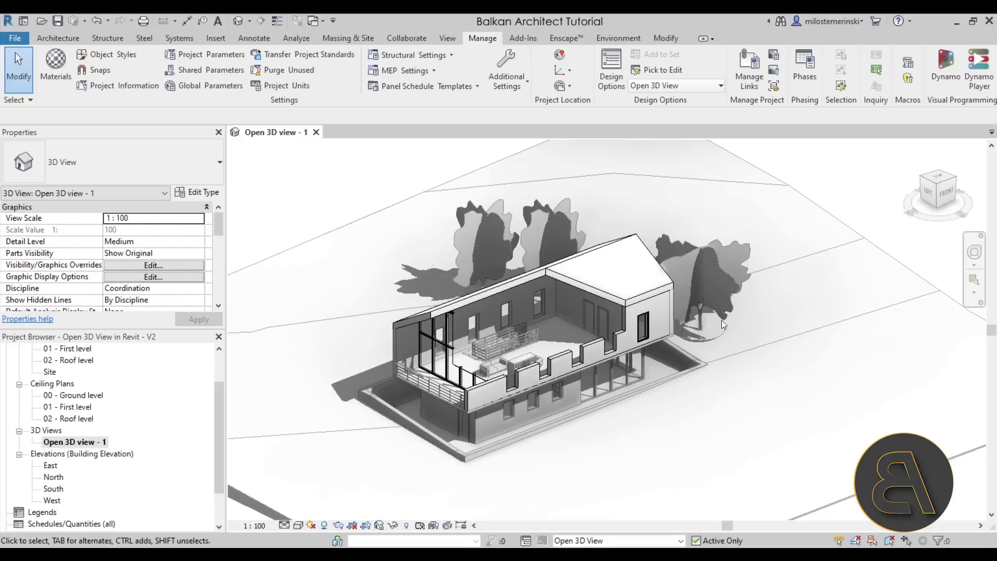
- Switch the active design option to Main Model and inspect the complete, uncut house
left_click(587, 541)
left_click(588, 497)
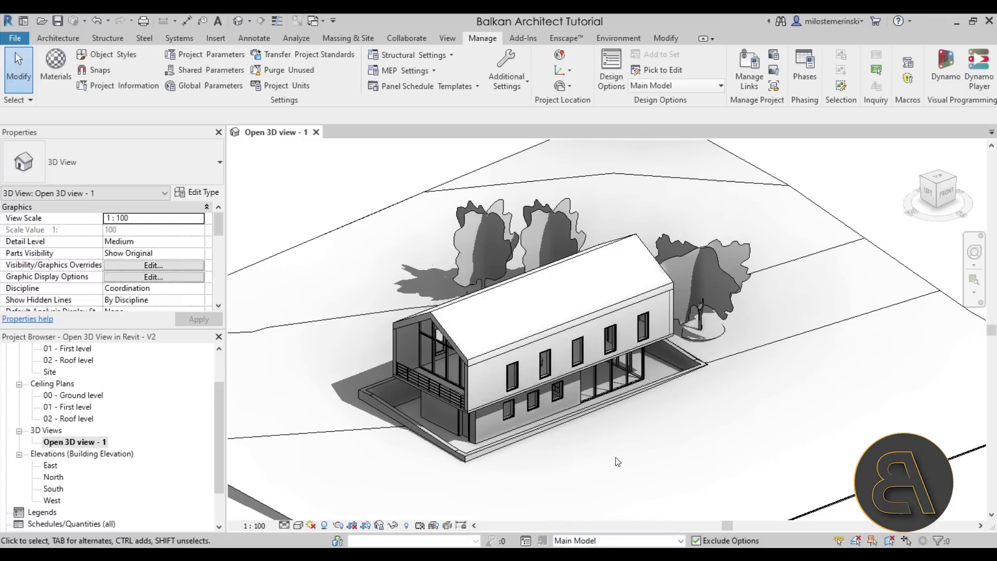
middle_click_drag(551, 467, 613, 468, "shift")
left_click(582, 540)
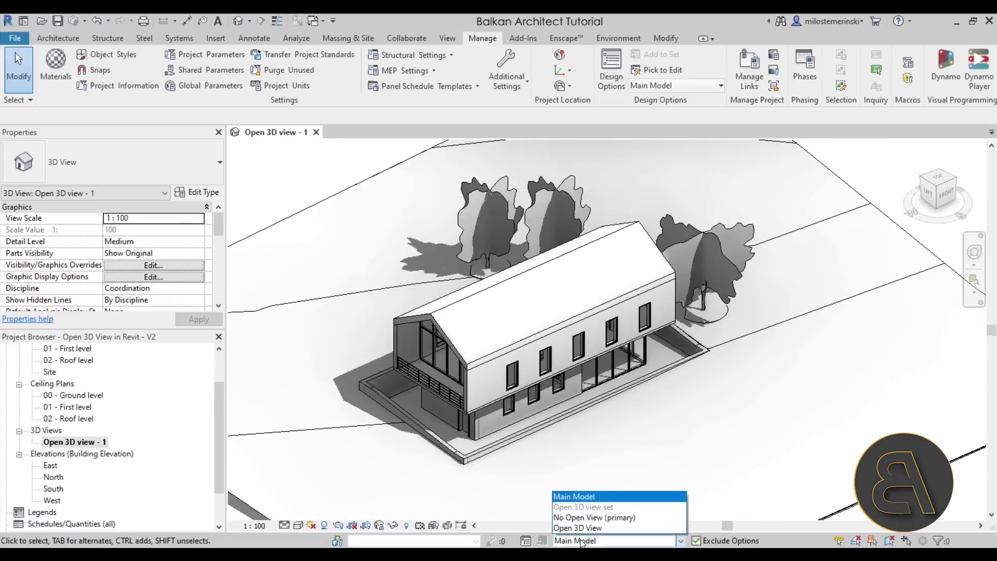
left_click(582, 541)
middle_click_drag(508, 456, 530, 394, "shift")
- Switch the active design option back to Open 3D View and inspect the cut-open house
left_click(569, 540)
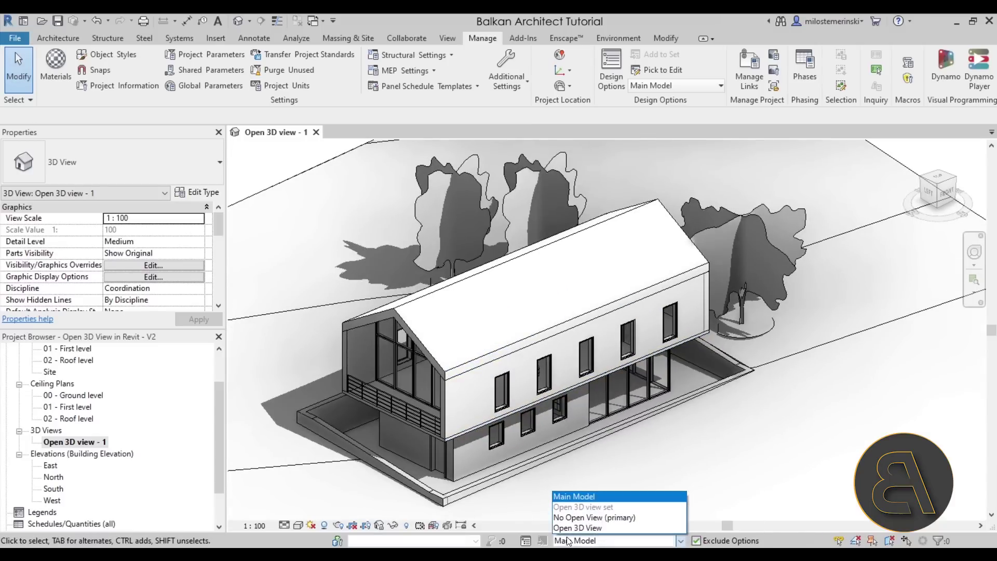
left_click(577, 528)
middle_click_drag(673, 477, 654, 488, "shift")
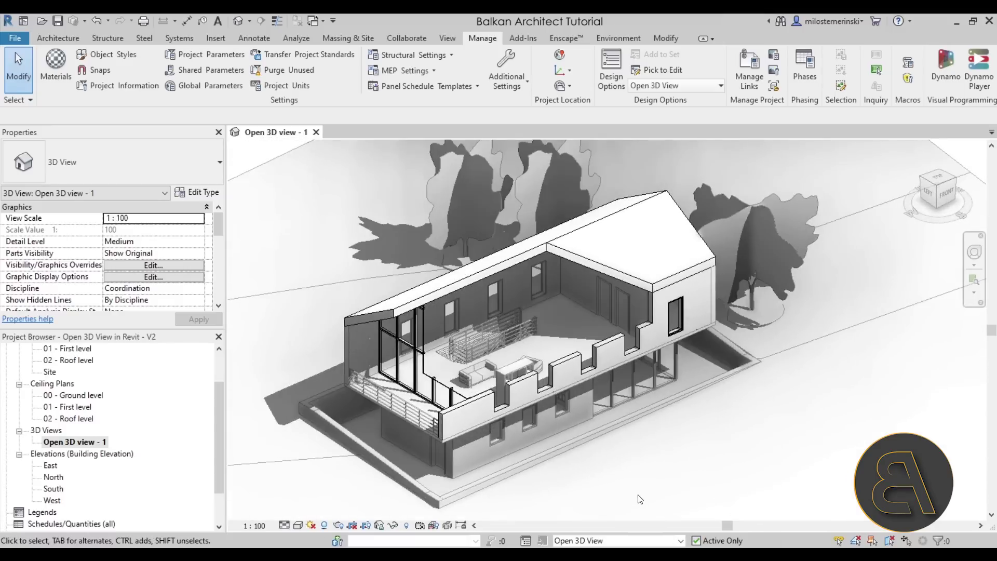
middle_click_drag(638, 481, 648, 459, "shift")
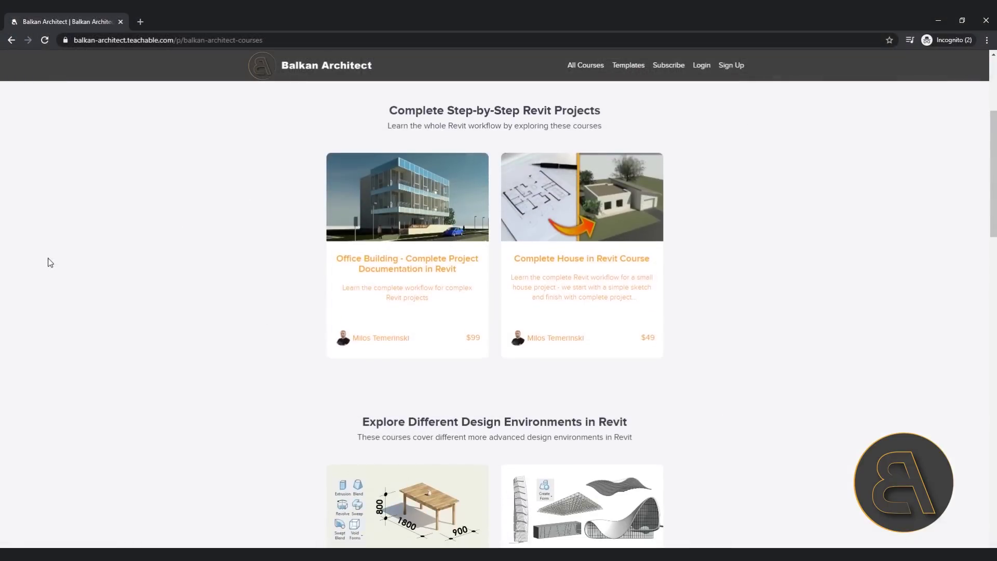
scroll(49, 262, "down", 10)
scroll(50, 263, "down", 7)
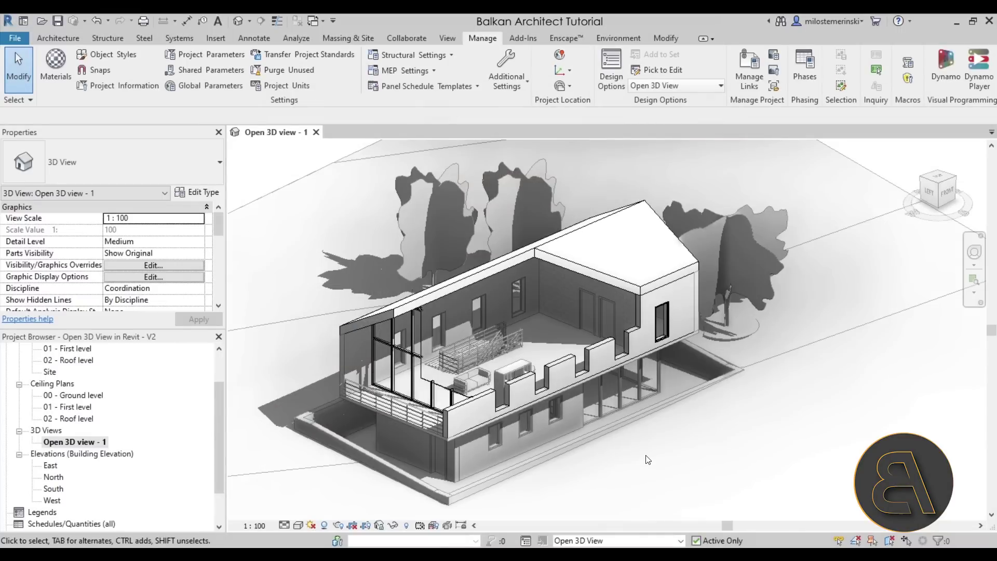
scroll(648, 460, "down", 3)
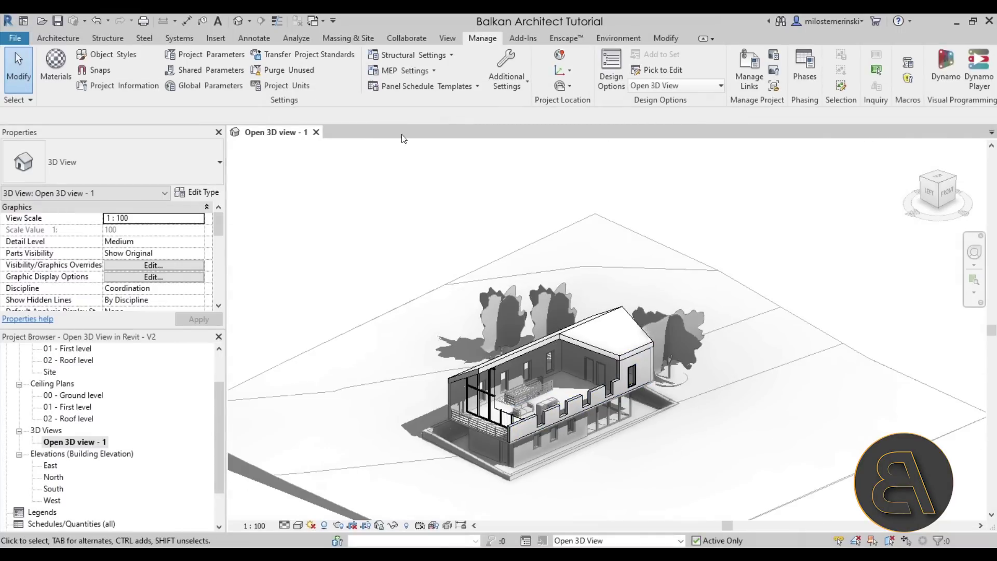
scroll(644, 387, "down", 2)
scroll(566, 382, "up", 3)
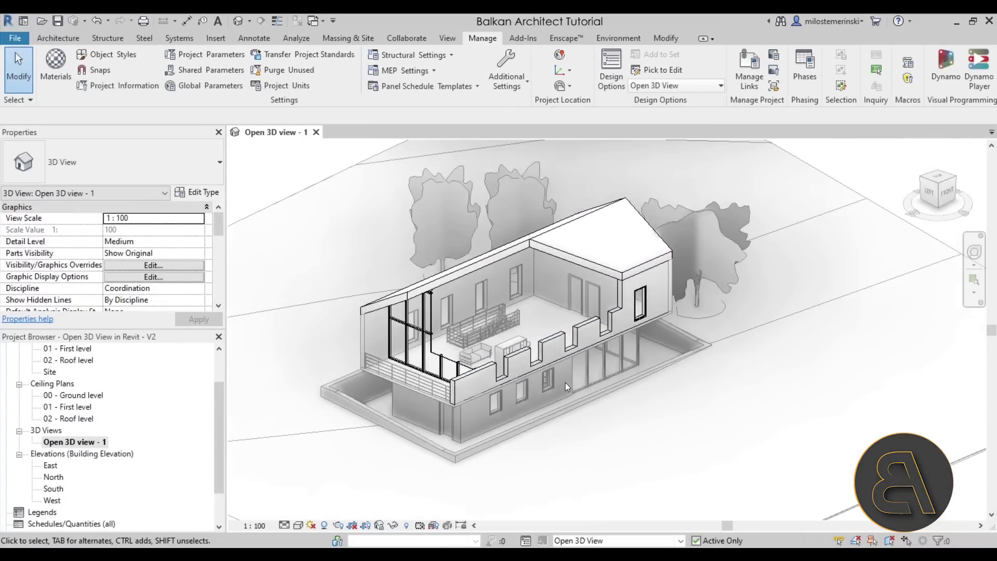